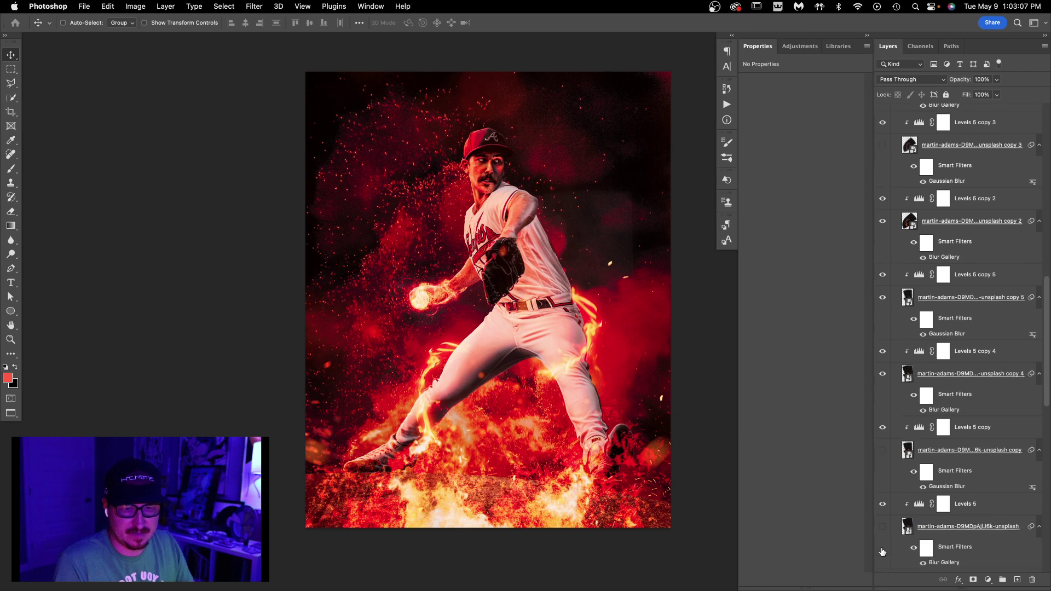
Hide every layer above the Background except the 18573111 pitcher cutout.
scroll(893, 325, down, 10)
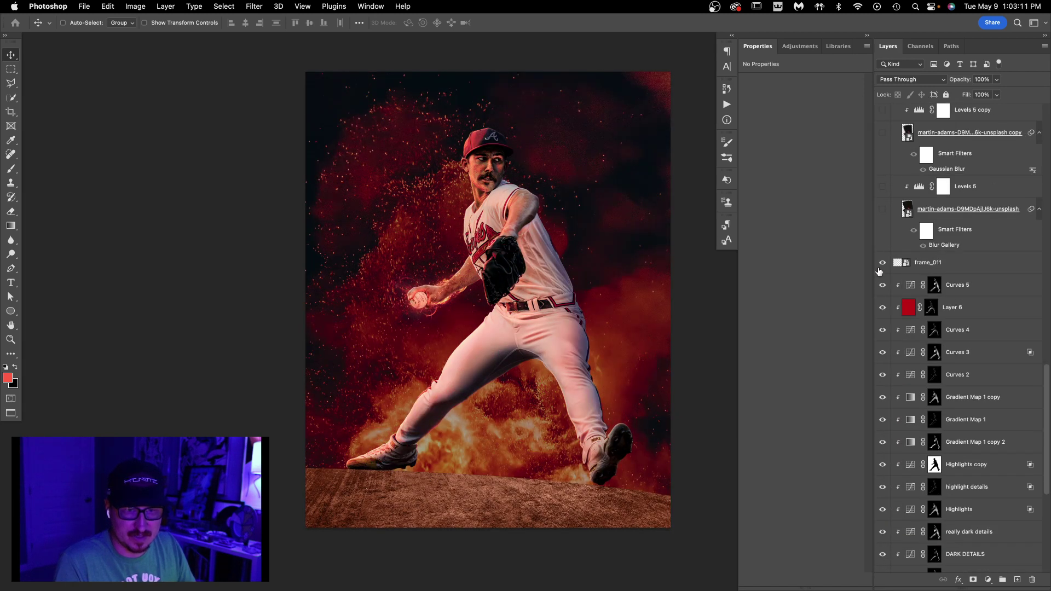
drag(879, 272, 883, 488)
scroll(891, 453, down, 10)
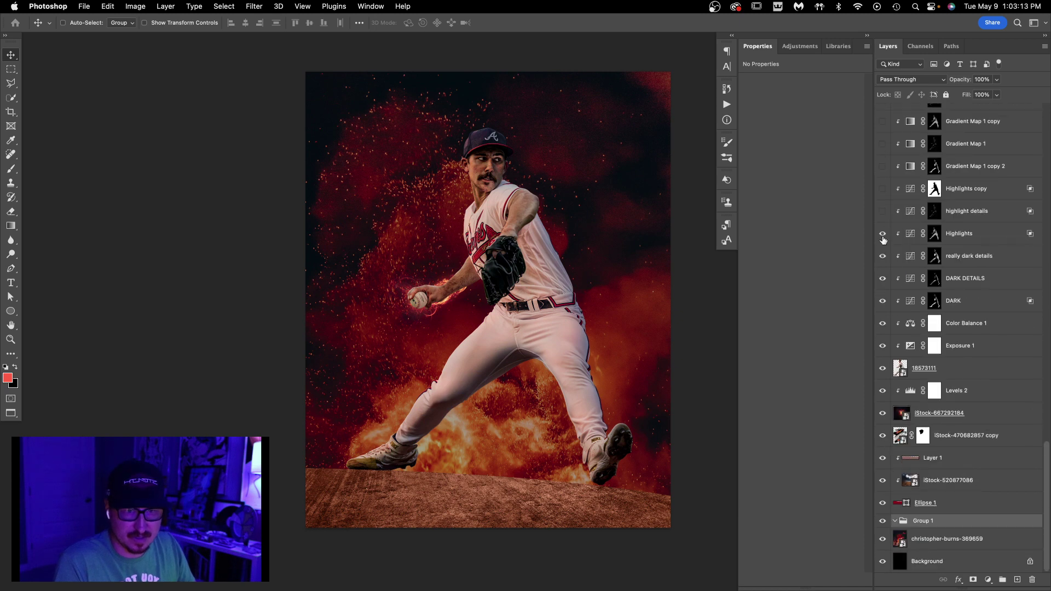
drag(883, 239, 883, 510)
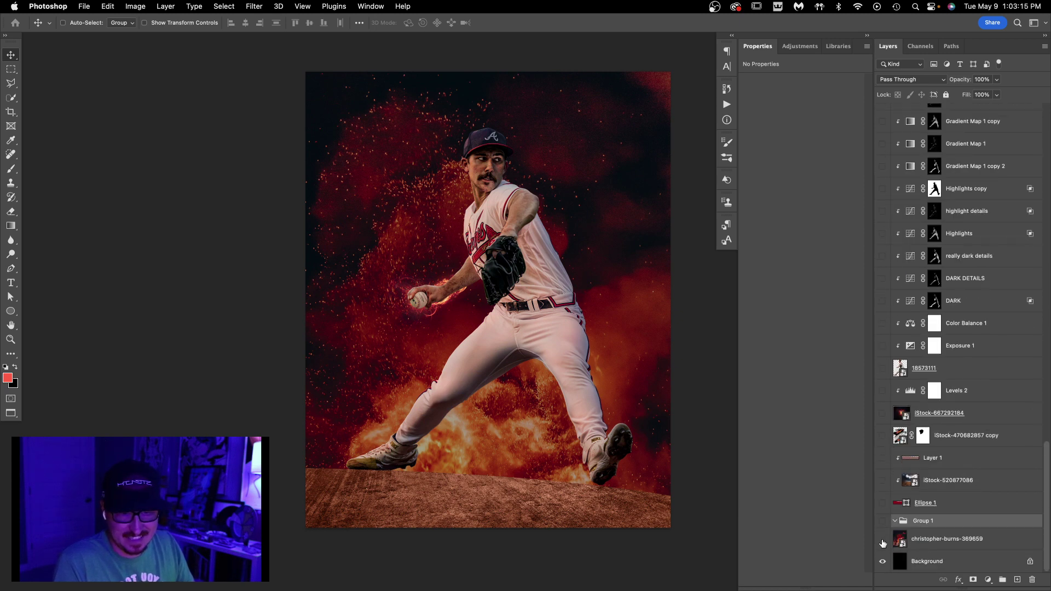
click(883, 541)
click(882, 369)
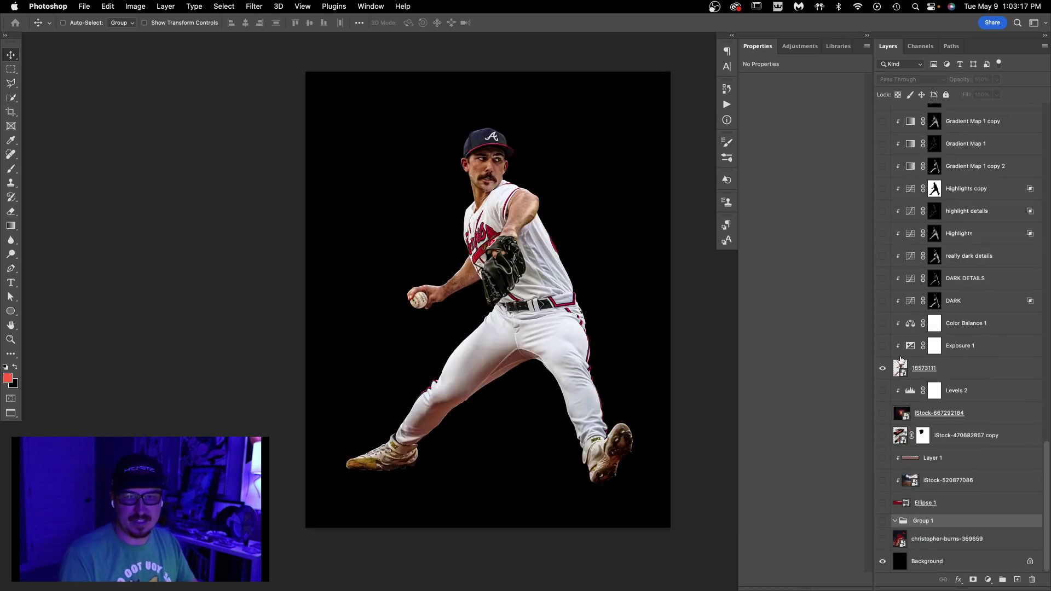
Open the 18573111 smart object's contents and examine Layer 0 copy, Curves 1 and Selective Color 1, comparing the image with and without Selective Color 1.
double_click(900, 367)
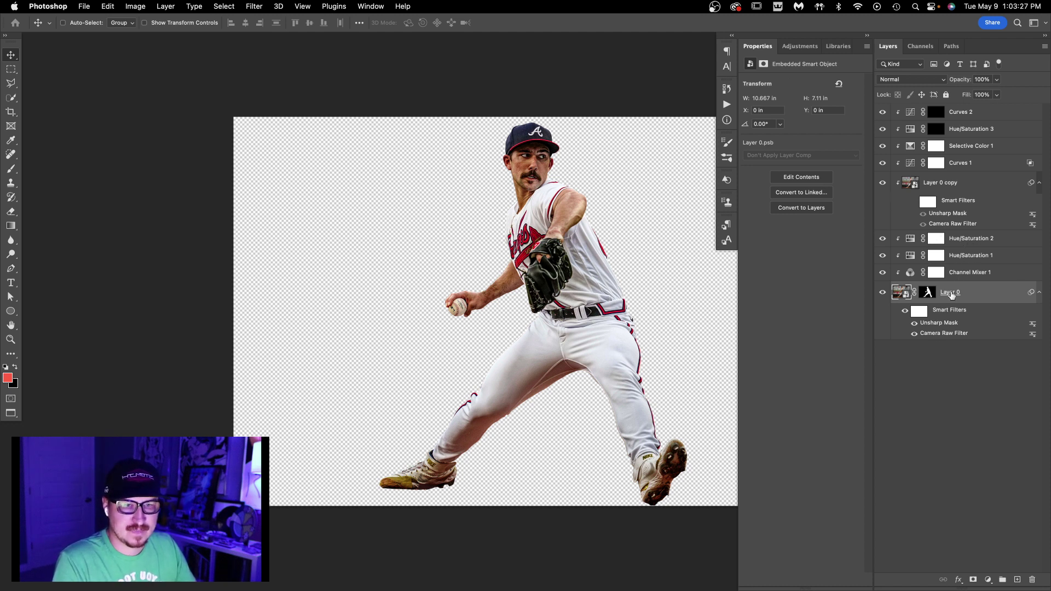
click(965, 188)
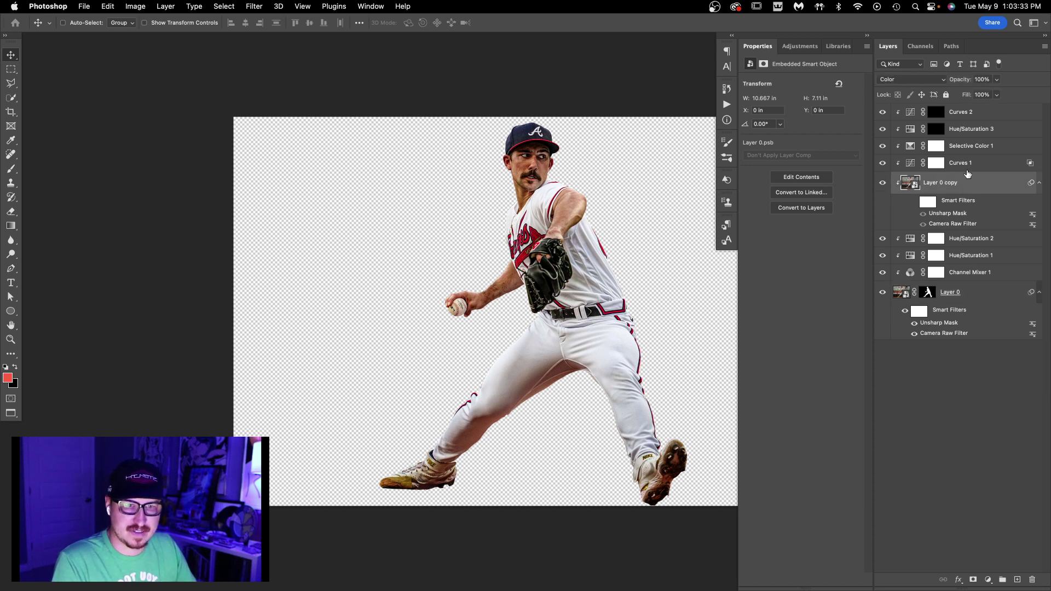
click(981, 167)
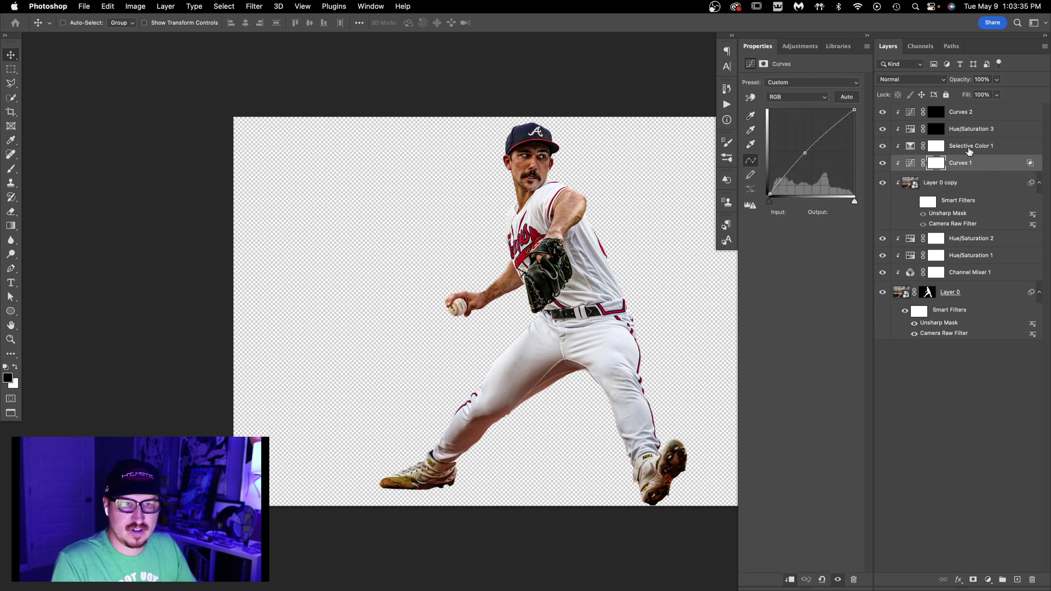
click(970, 152)
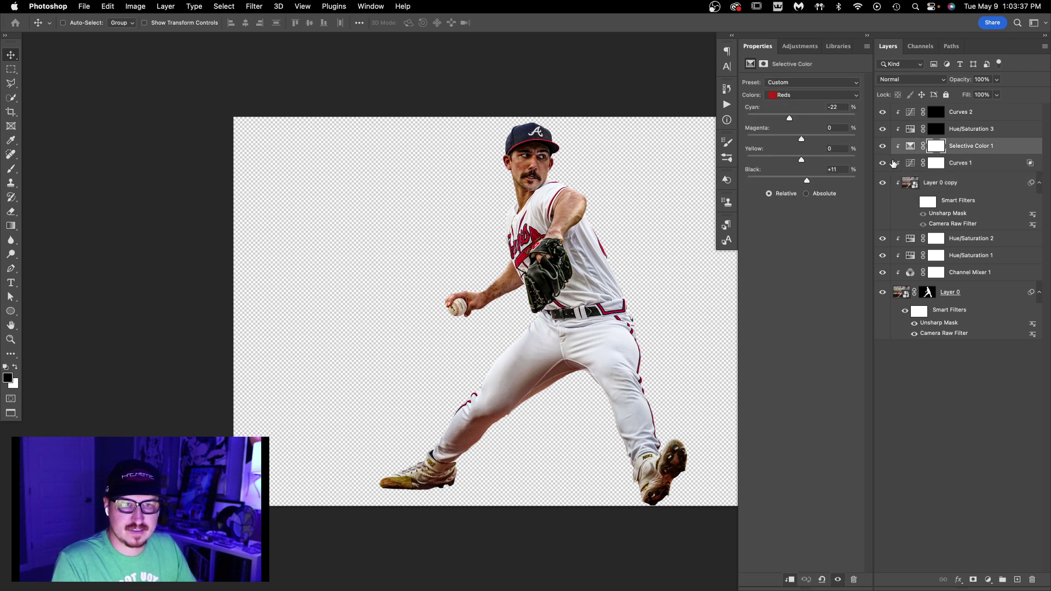
click(883, 147)
click(882, 146)
click(883, 146)
click(883, 146)
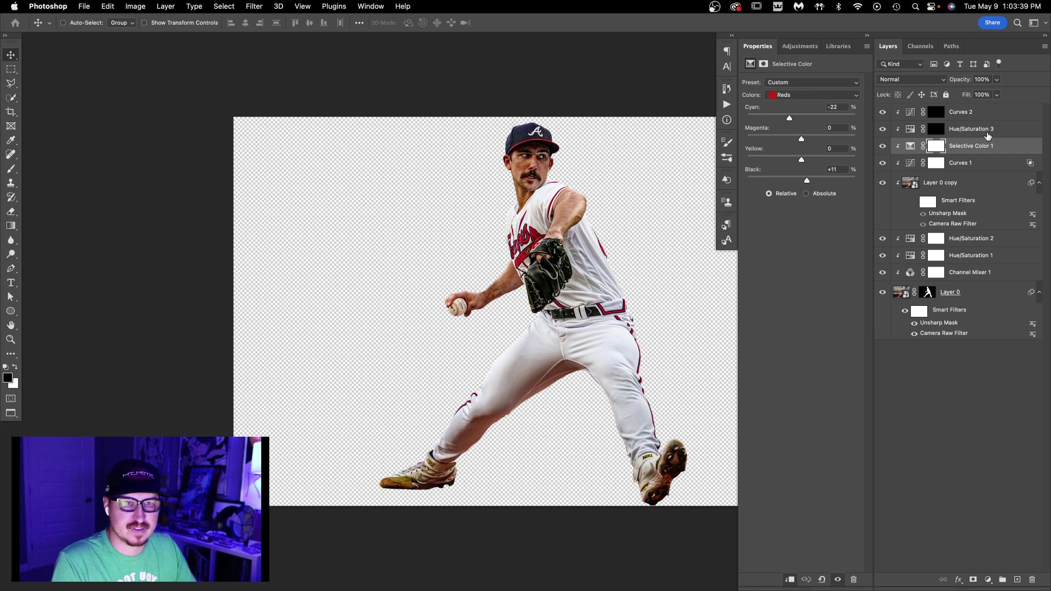
Compare the pitcher with and without Hue/Saturation 3 and Curves 2, and close the smart object's document.
click(887, 131)
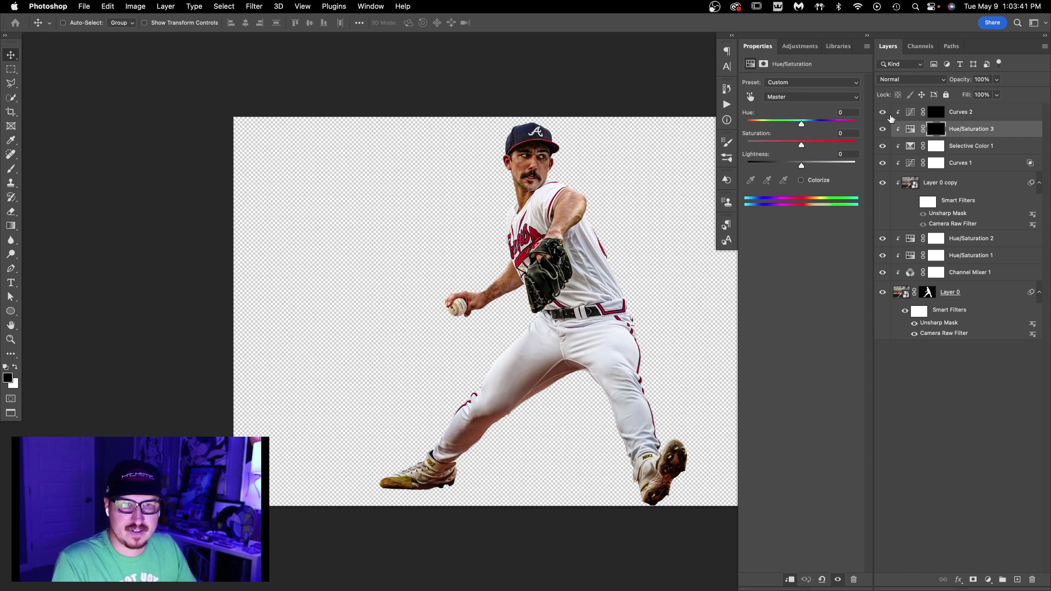
click(883, 131)
click(883, 130)
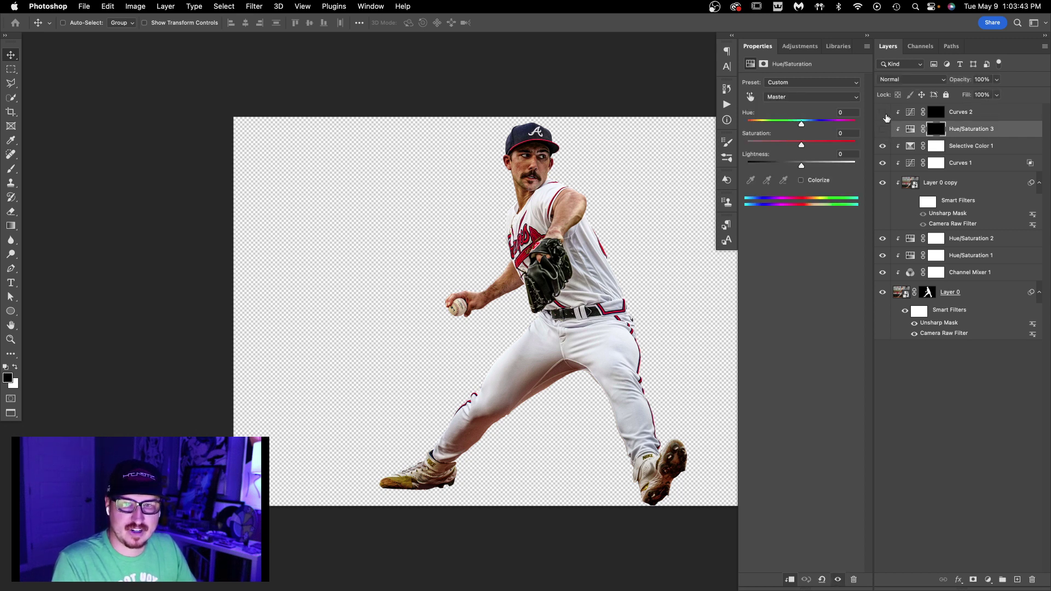
click(883, 130)
click(883, 130)
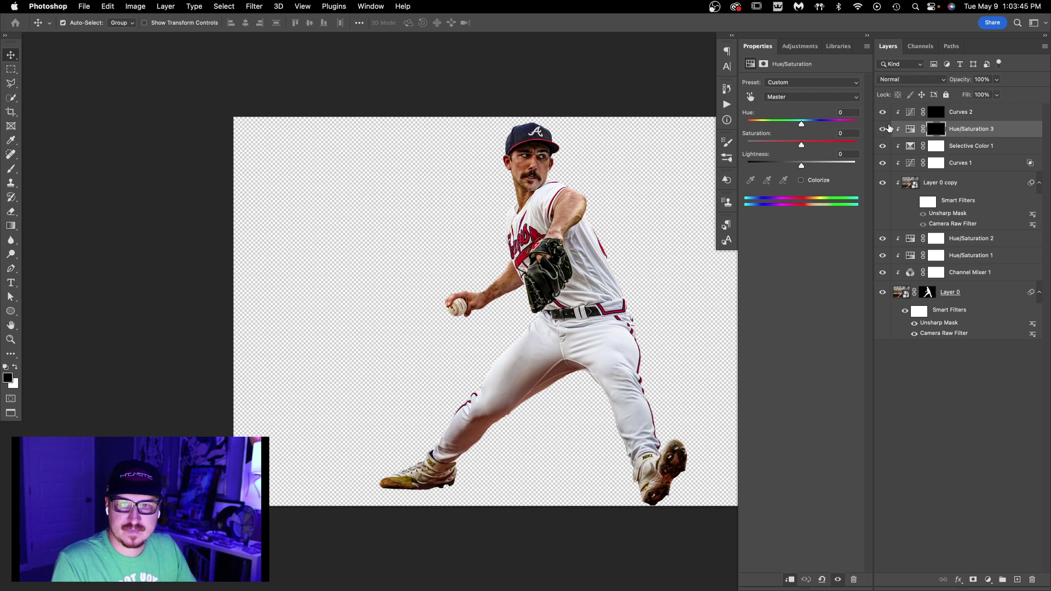
key(super+w)
key(super+d)
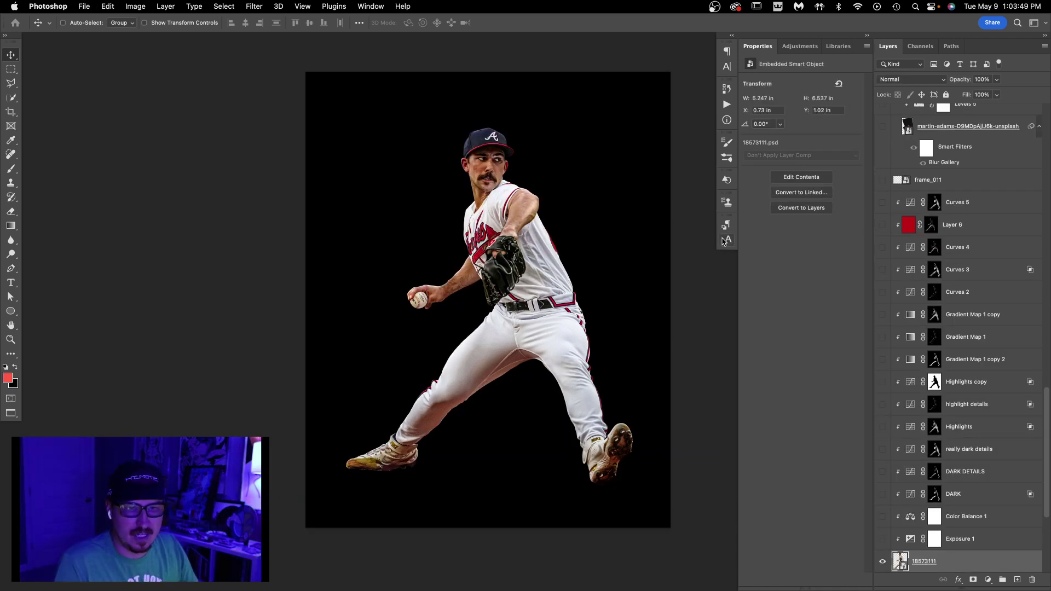
Show the mound layers Ellipse 1, iStock-520877086 and Layer 1, and the red fiery backdrop photo just above the Background layer.
scroll(954, 371, down, 5)
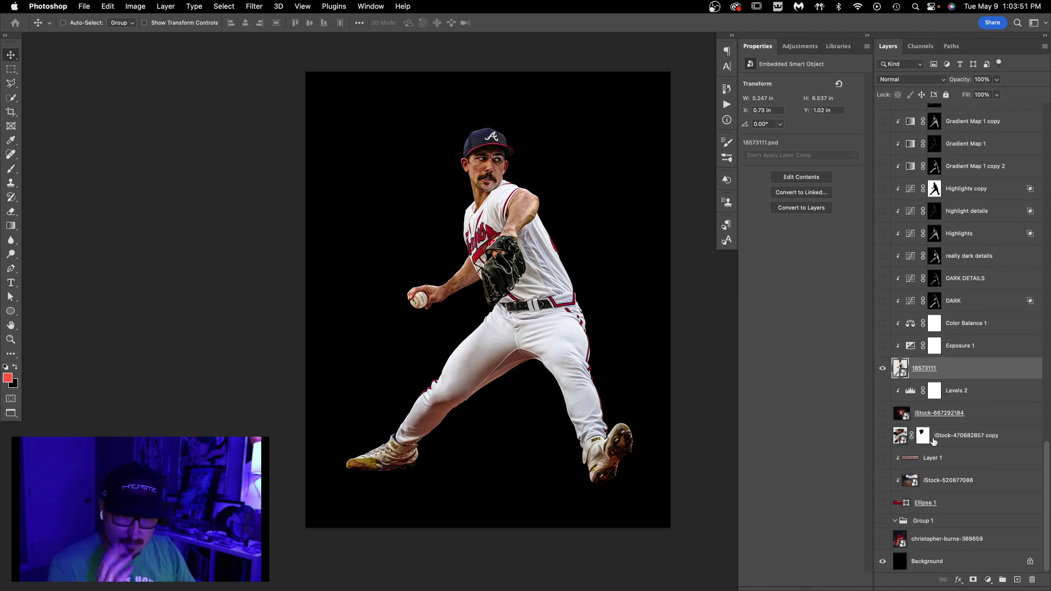
click(883, 503)
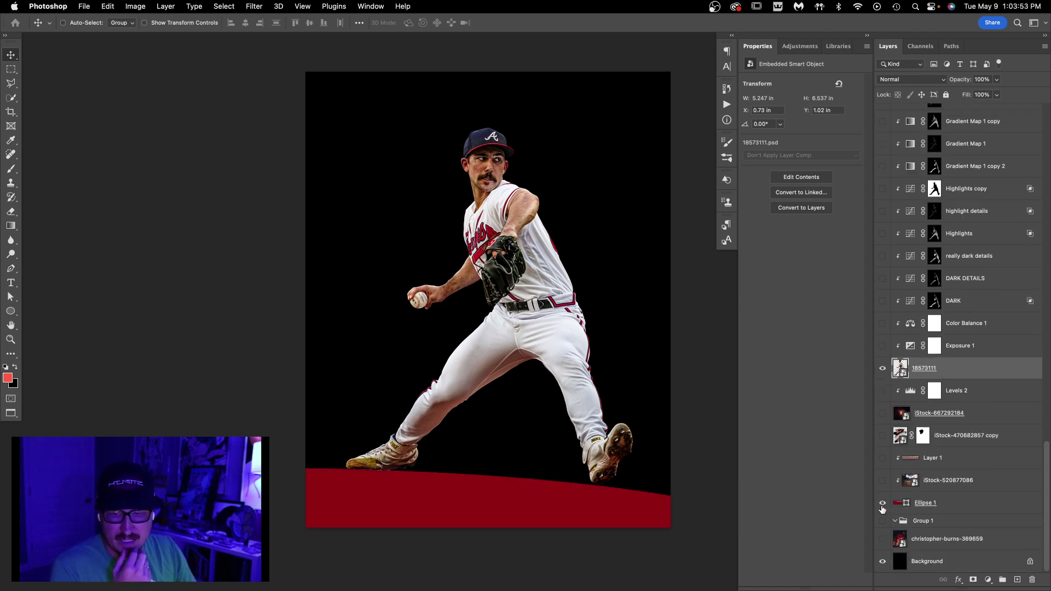
click(882, 480)
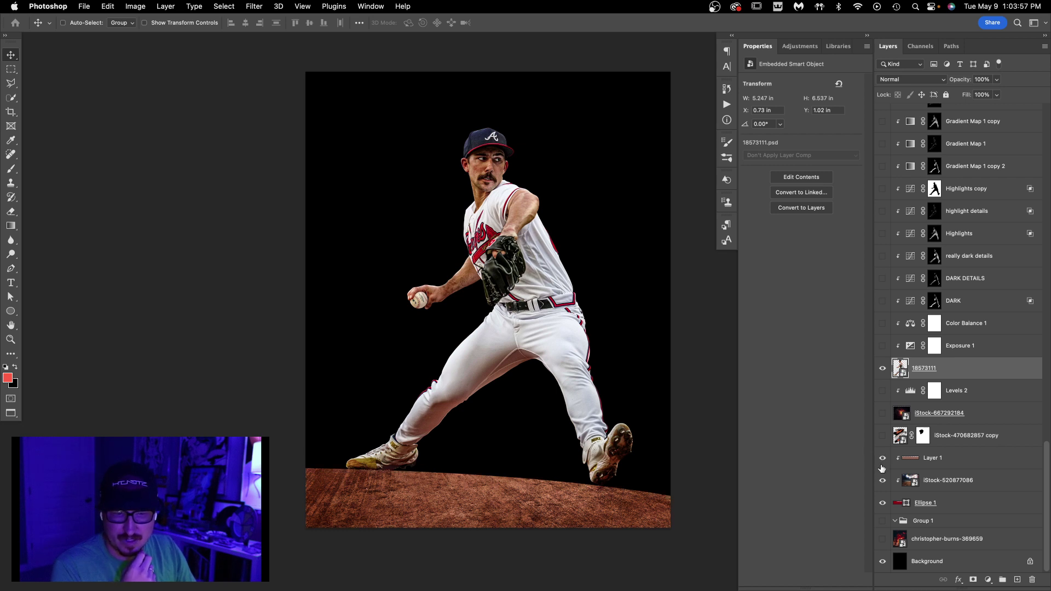
click(919, 460)
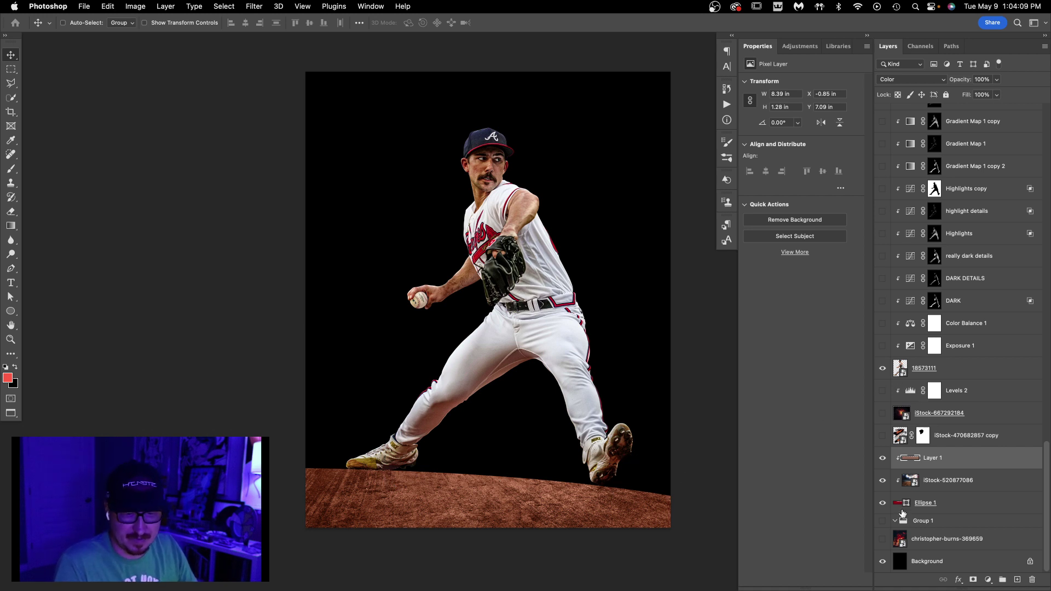
click(945, 541)
click(883, 539)
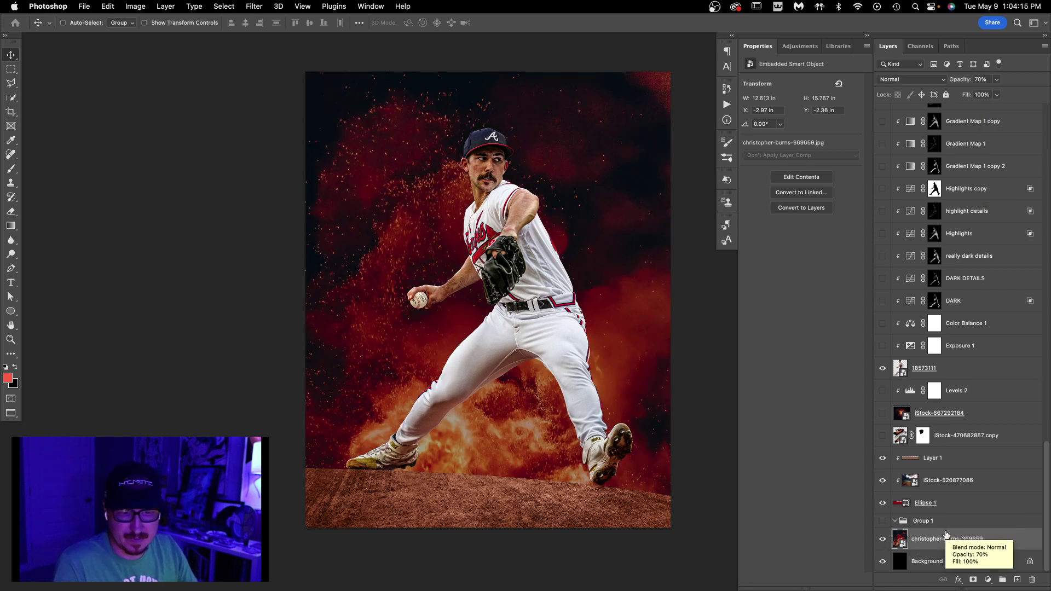
Review the settings of the hidden Color Lookup 1, Levels 3, Selective Color 1 and Hue/Saturation 1 adjustment layers.
scroll(944, 525, up, 10)
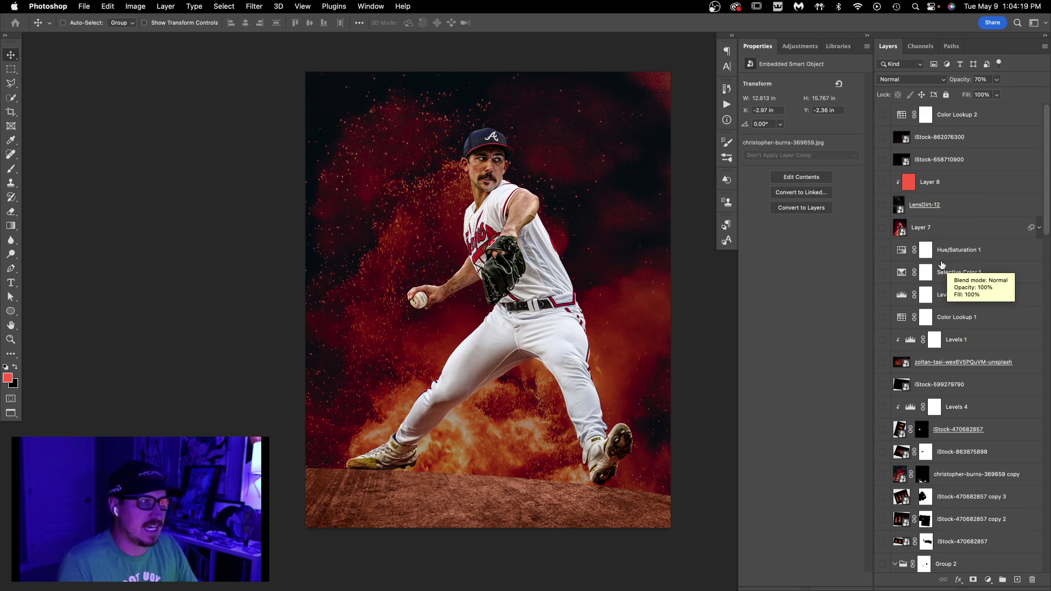
click(953, 316)
click(957, 297)
click(960, 272)
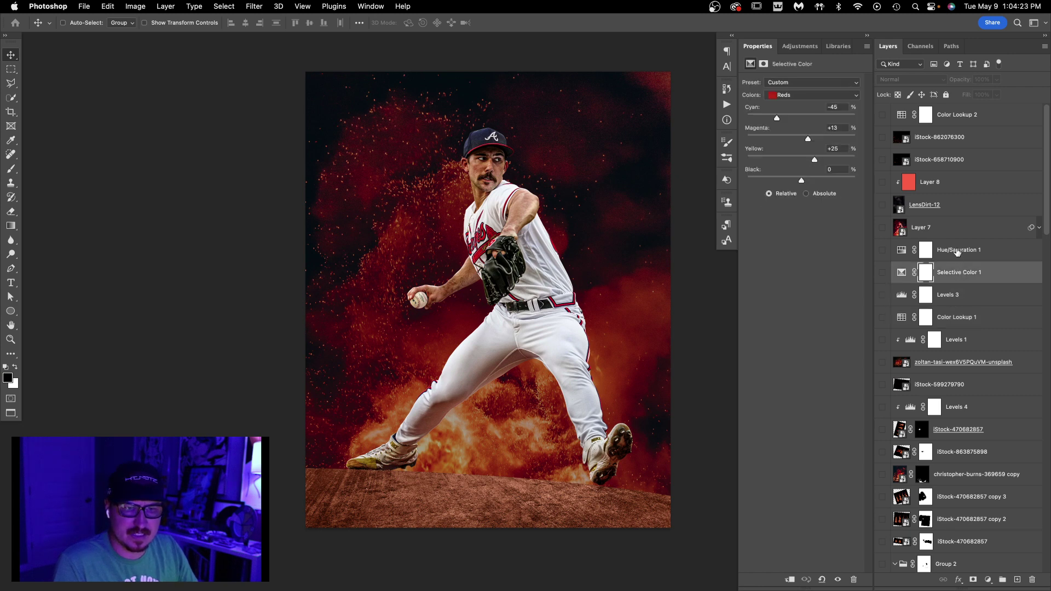
click(957, 250)
click(963, 324)
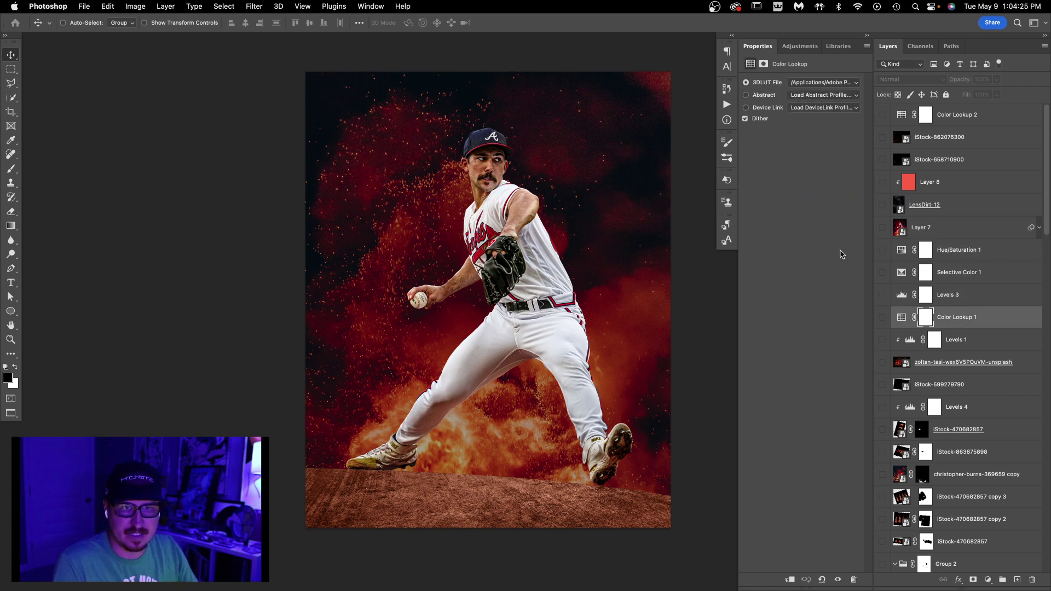
Widen the adjustment settings to read the full 3DLUT file path, and turn on Color Lookup 1 after comparing the image with and without it.
drag(737, 284, 601, 285)
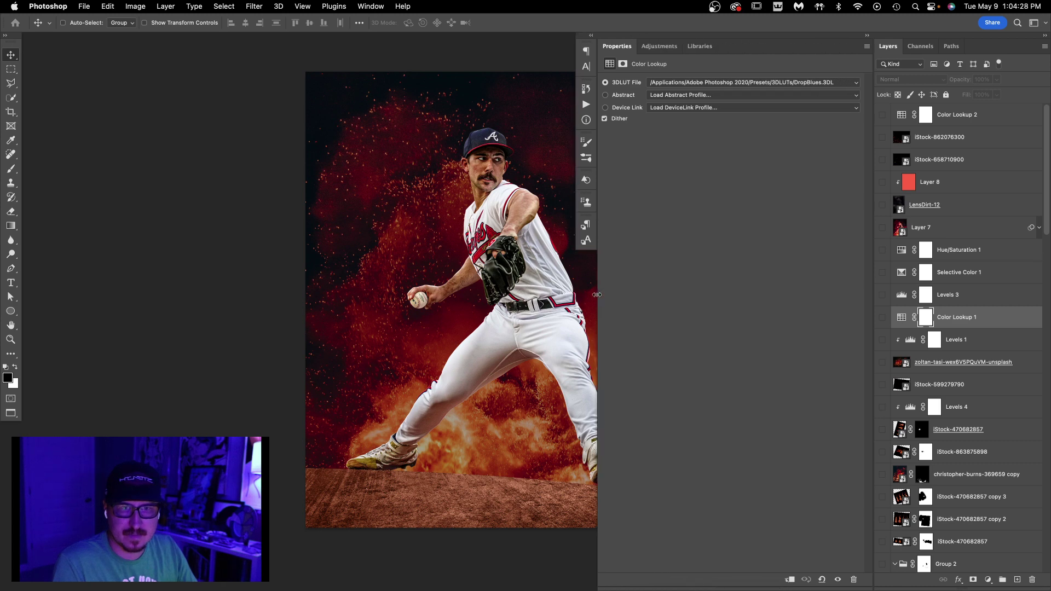
click(882, 324)
click(883, 323)
click(883, 322)
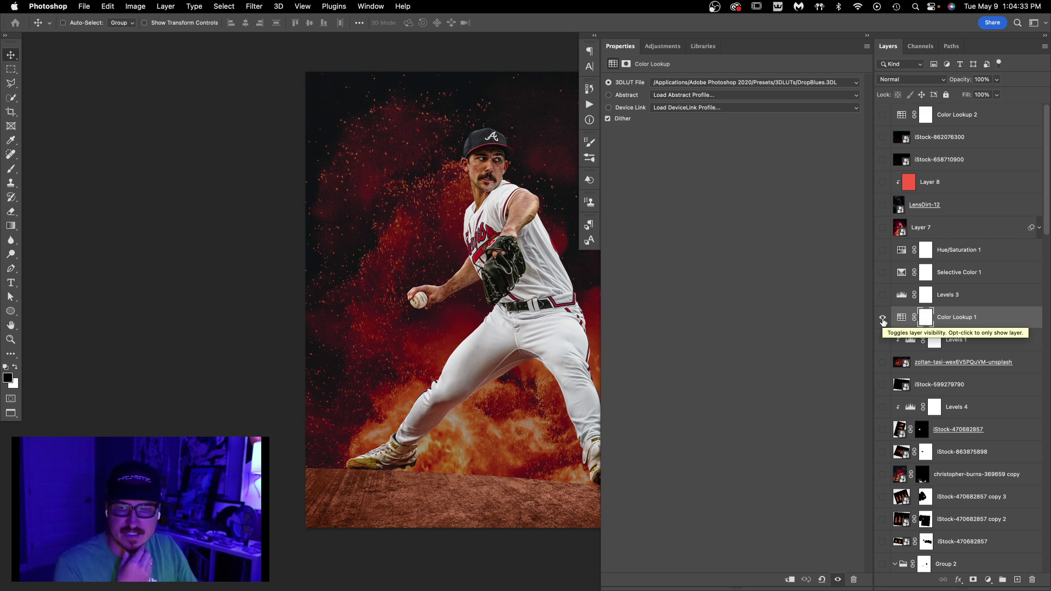
click(883, 321)
click(883, 322)
click(883, 322)
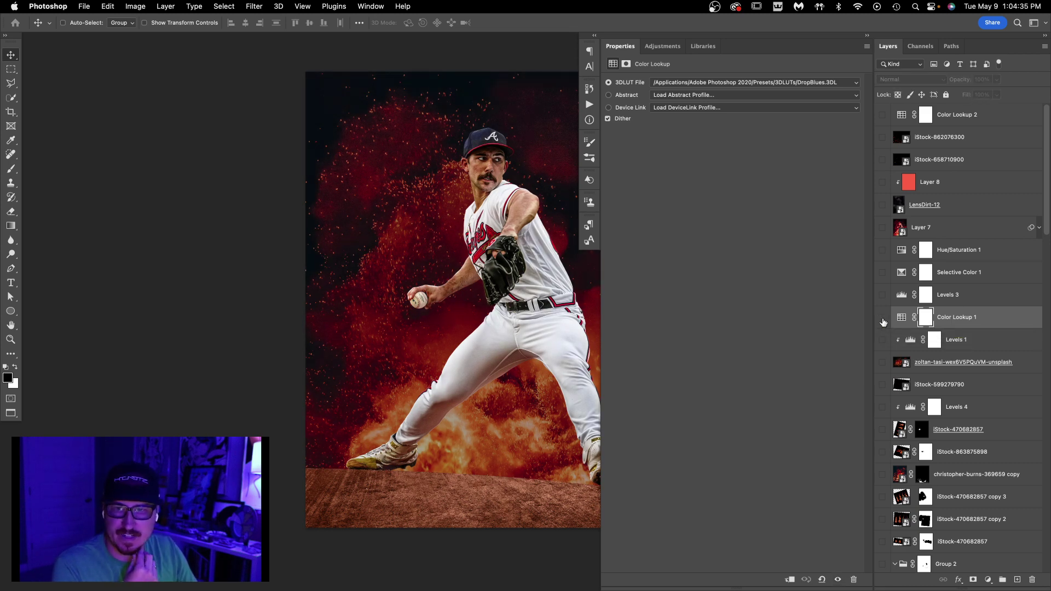
click(883, 322)
click(883, 322)
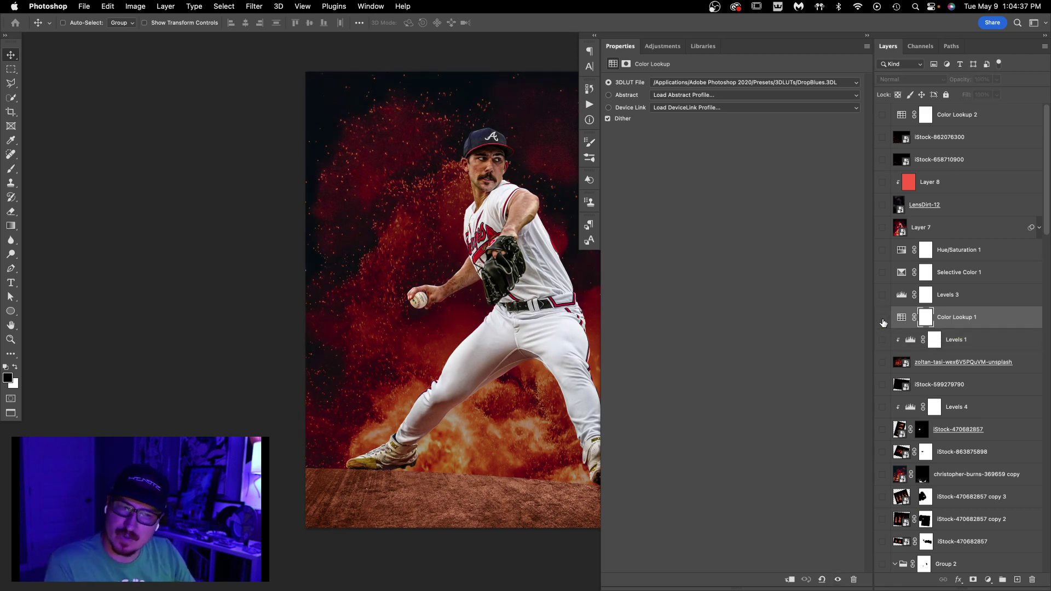
click(883, 322)
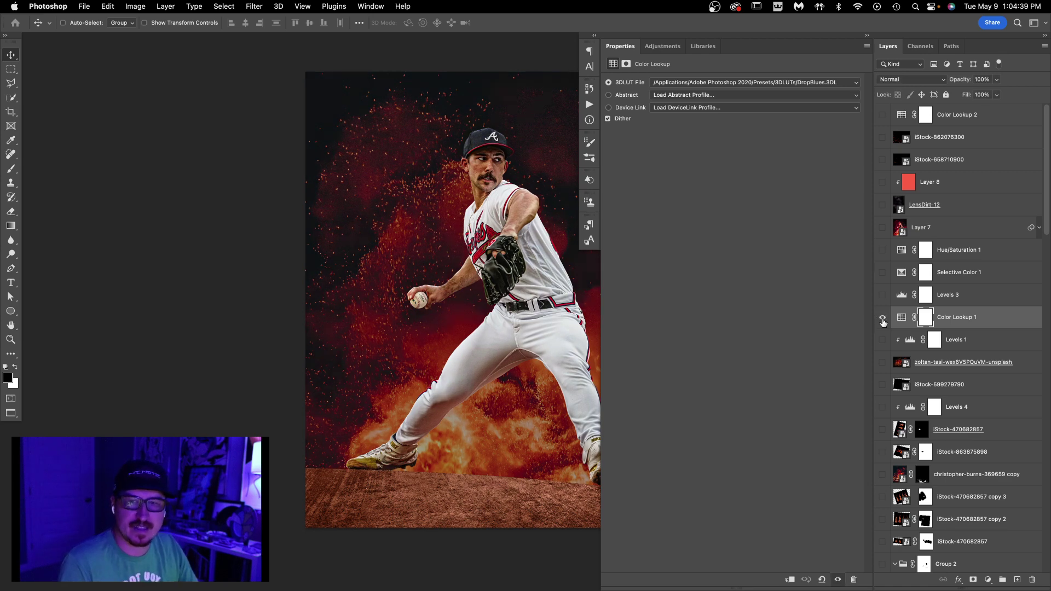
Turn on the Levels 3 adjustment layer after comparing its effect, and narrow the adjustment settings area to uncover the canvas.
click(990, 299)
click(884, 296)
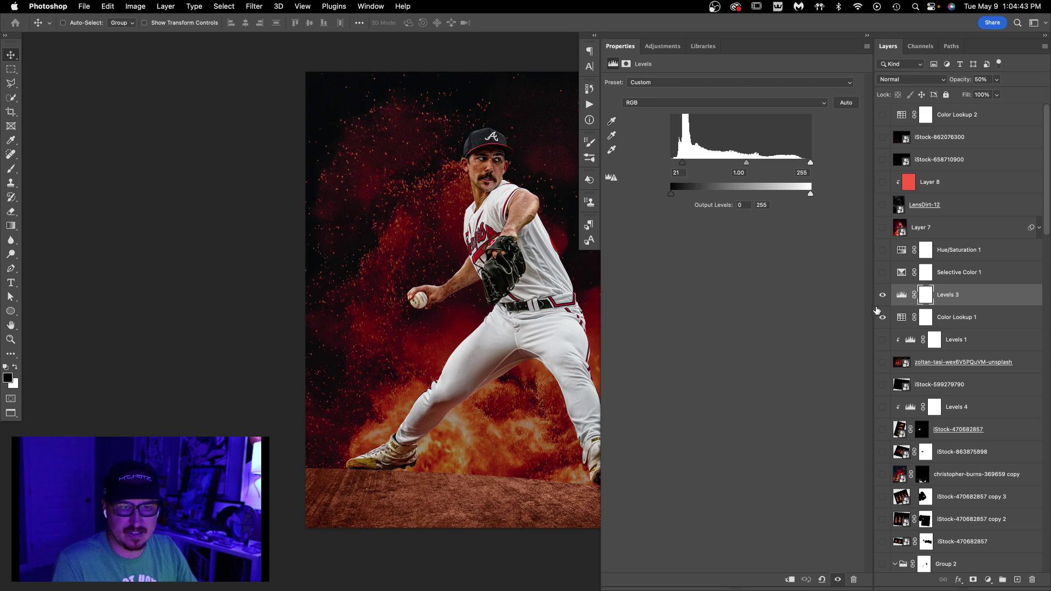
click(883, 295)
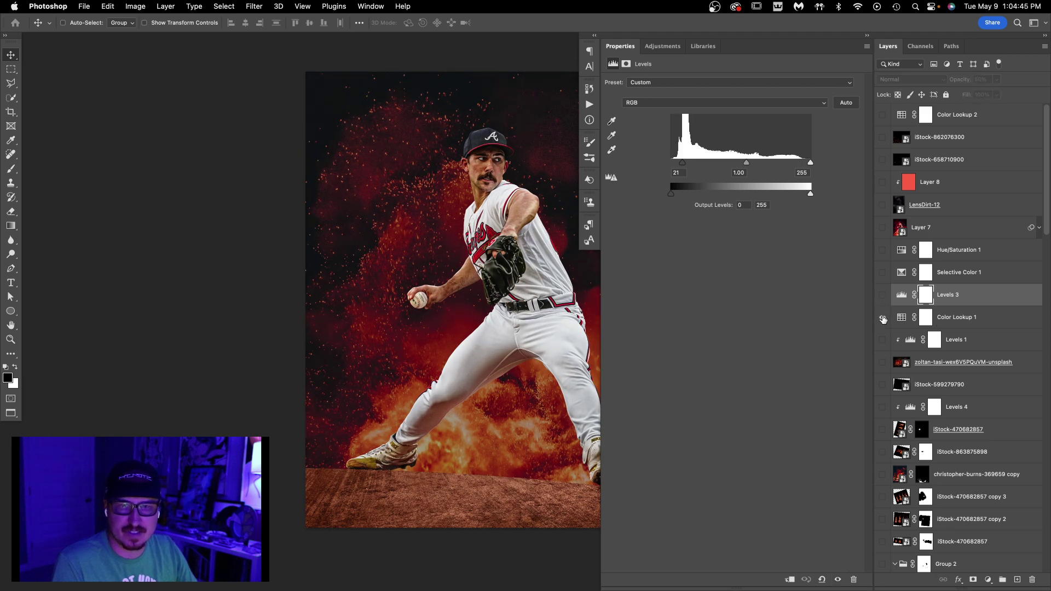
click(882, 318)
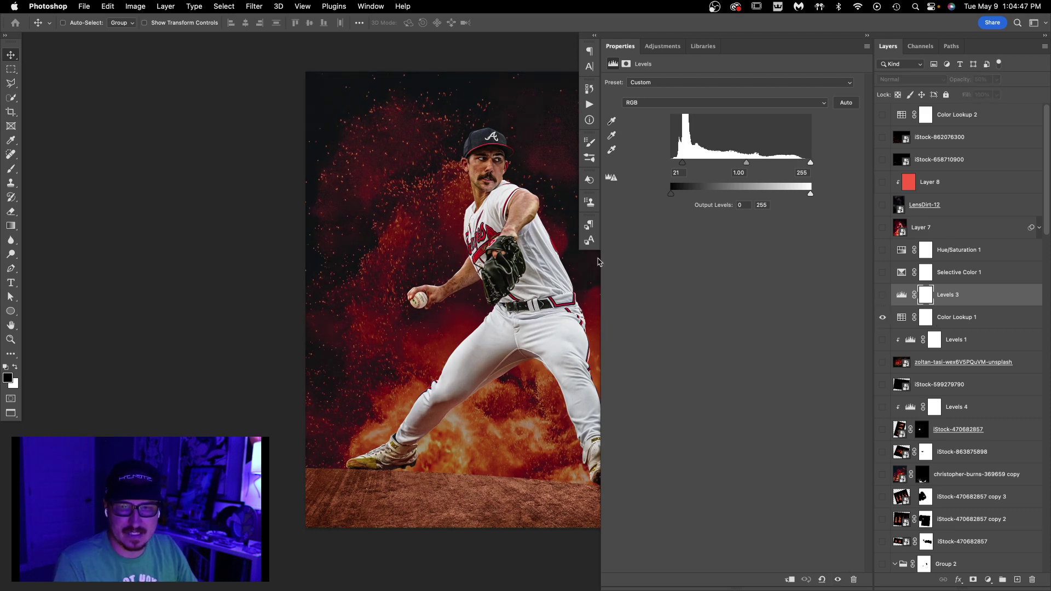
drag(600, 262, 688, 262)
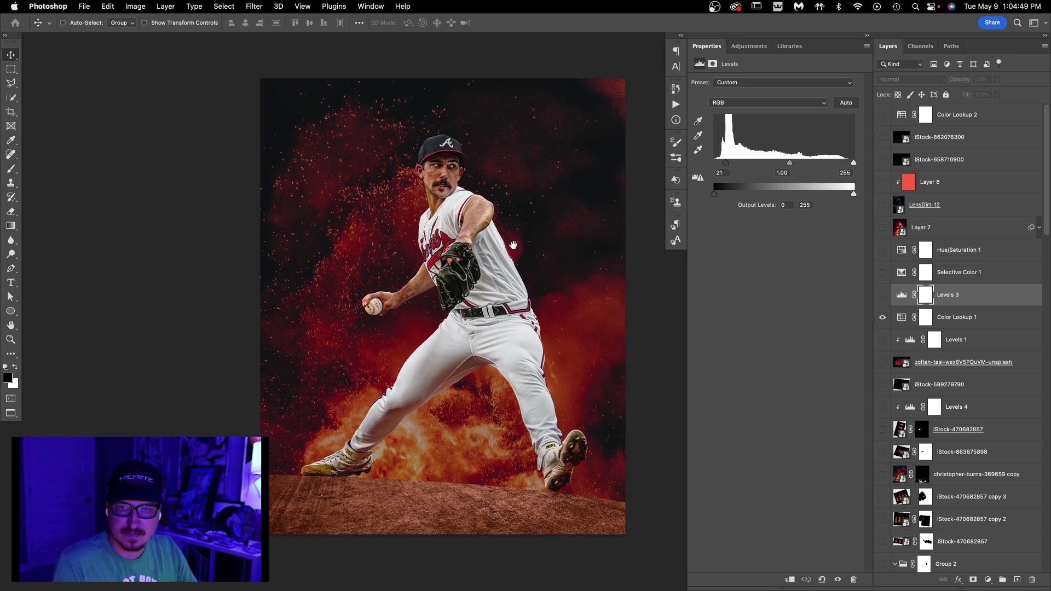
click(882, 297)
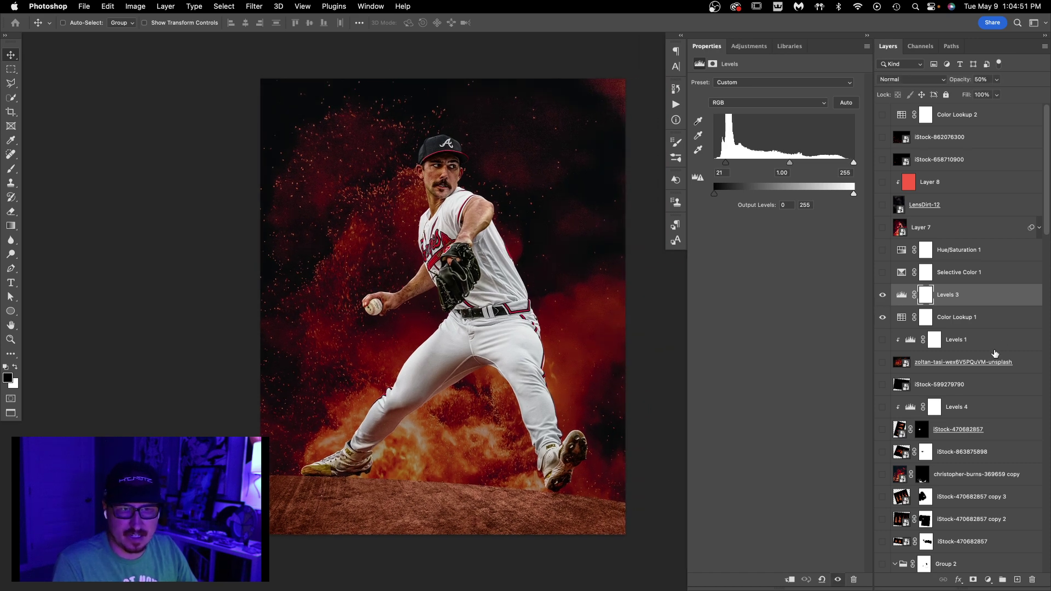
Turn on the Selective Color 1 layer, comparing the image with and without it, and view its Yellows settings.
click(967, 277)
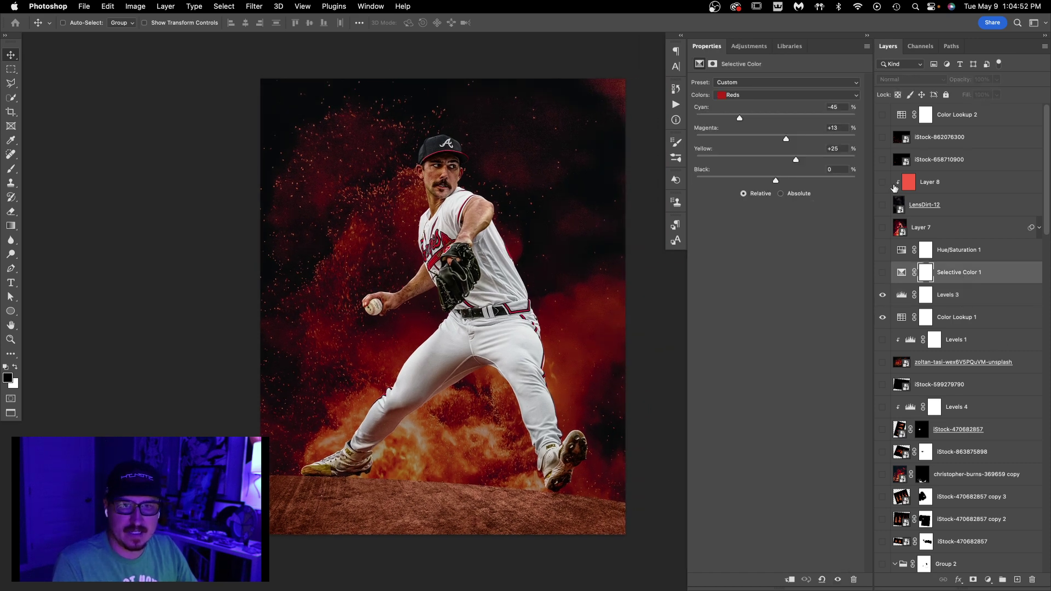
click(881, 273)
click(881, 273)
click(882, 272)
click(881, 273)
click(882, 273)
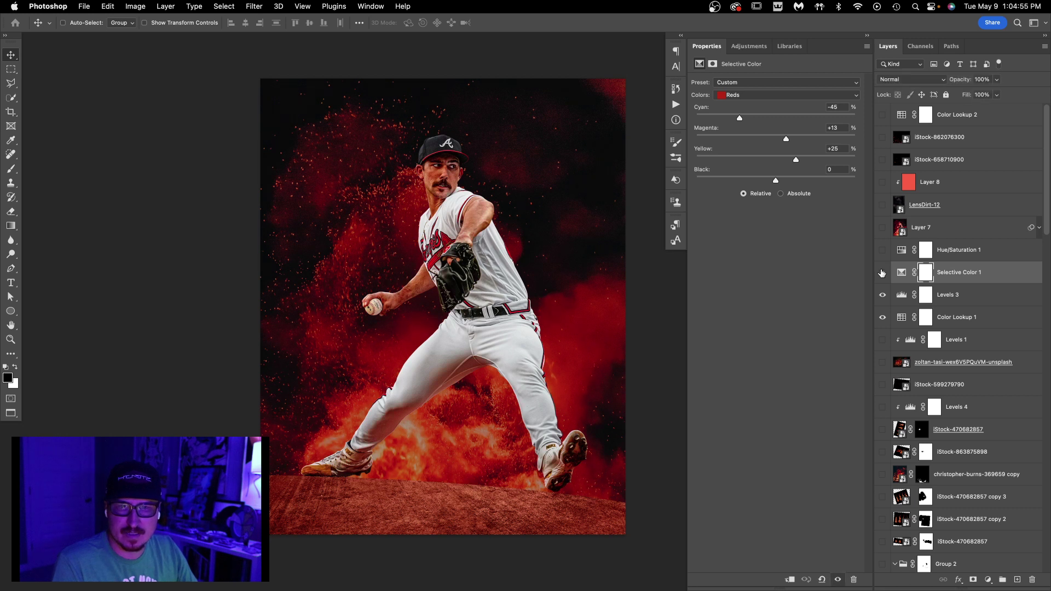
click(882, 273)
click(881, 272)
click(741, 96)
click(734, 103)
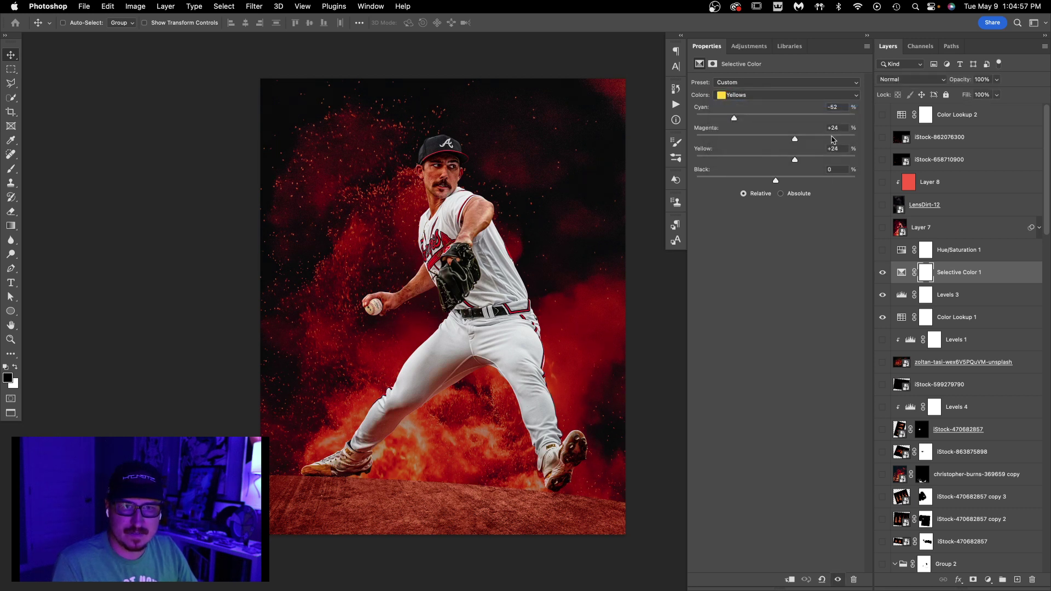
Turn on the Hue/Saturation 1 adjustment layer and review its color ranges from Master through Reds to Cyans.
click(942, 251)
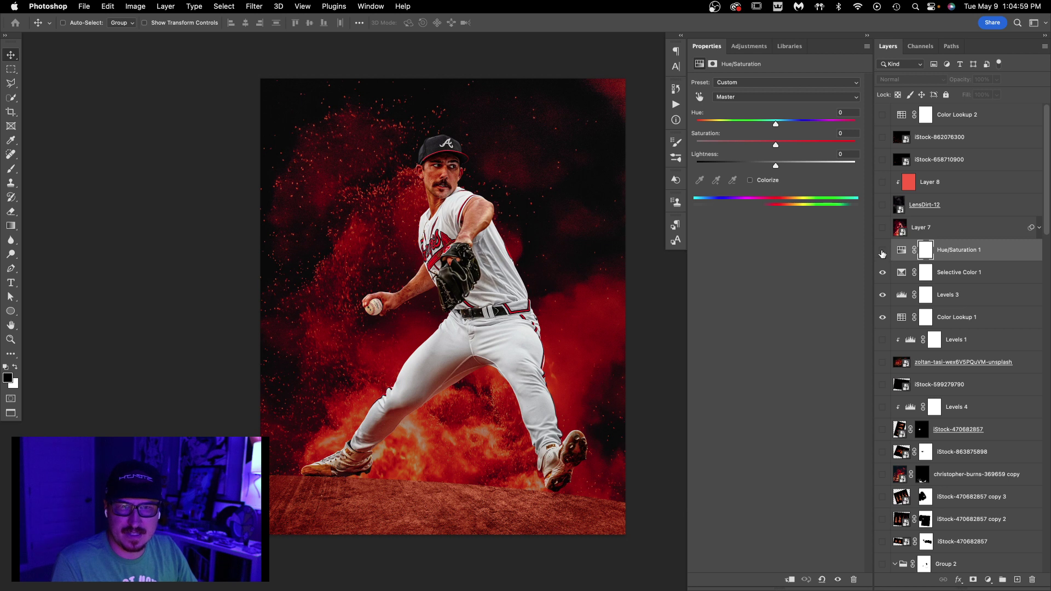
click(882, 251)
click(765, 97)
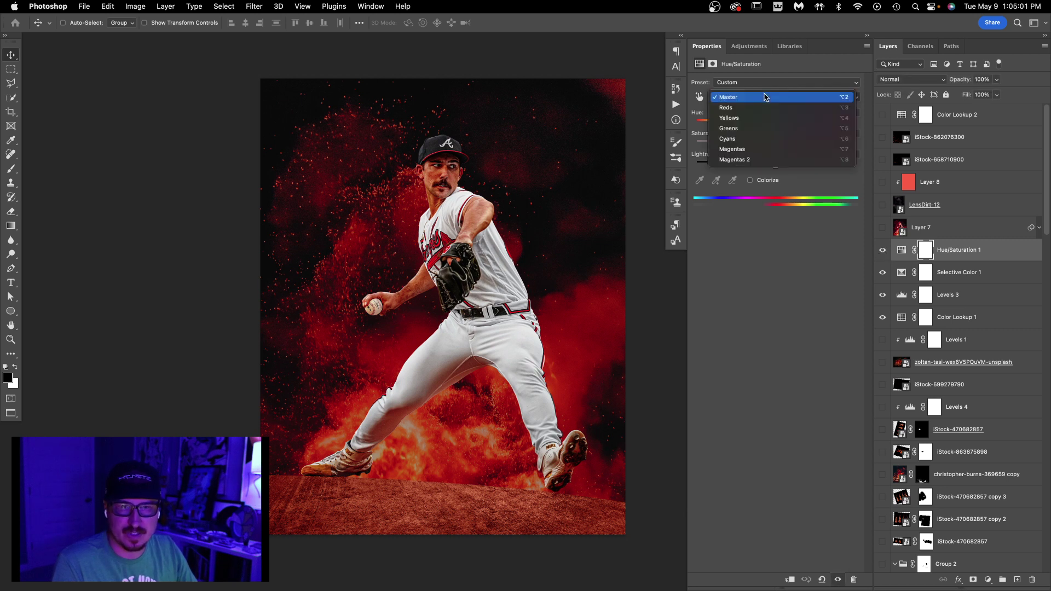
click(772, 107)
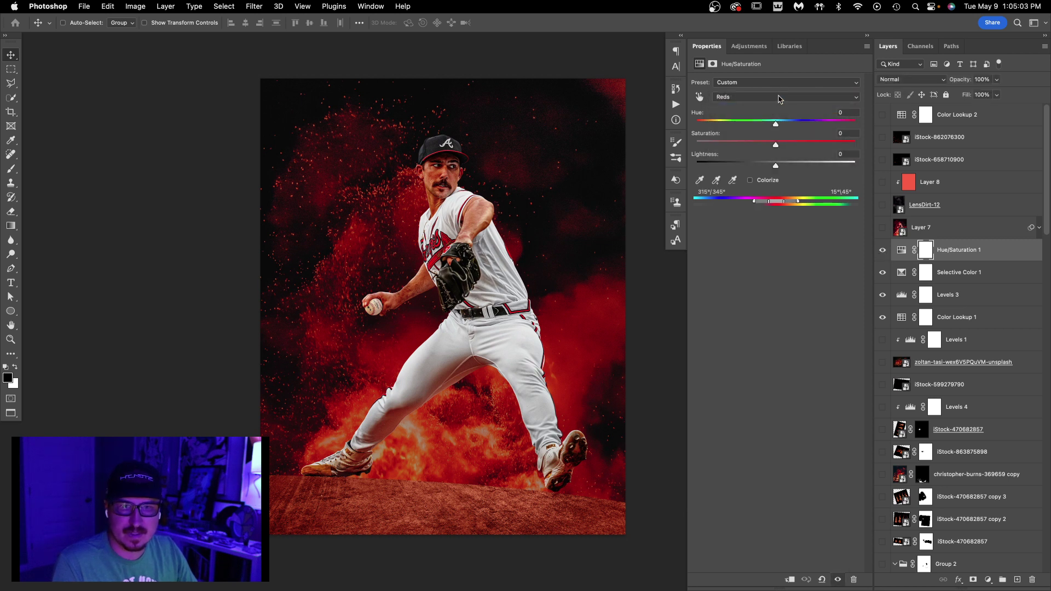
click(781, 97)
click(783, 107)
click(783, 100)
click(783, 107)
click(783, 100)
click(783, 104)
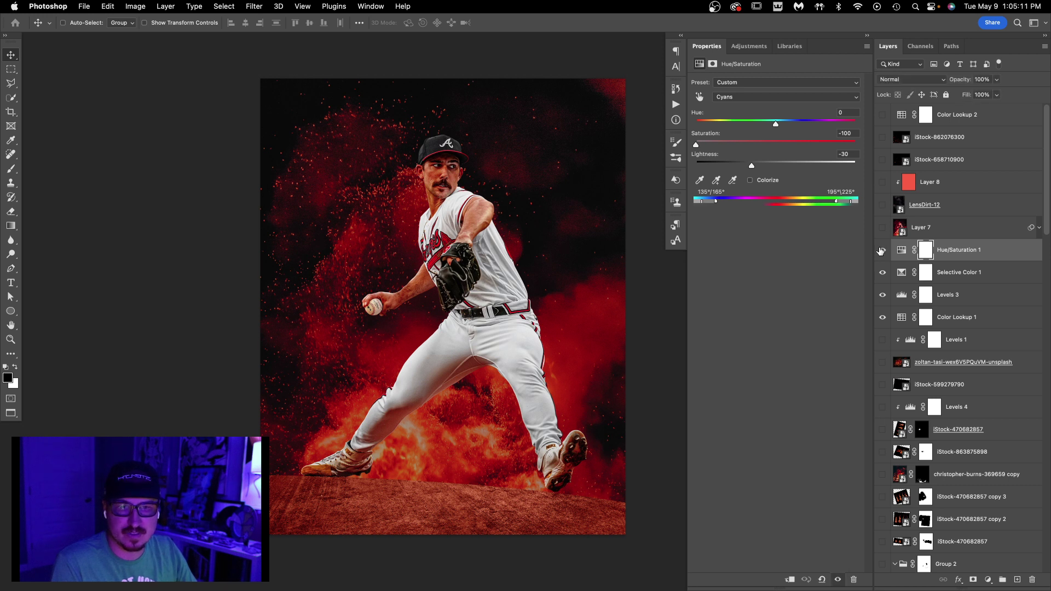
Compare the image with and without the Hue/Saturation 1 adjustment, leaving the layer visible.
click(881, 250)
click(881, 250)
click(881, 250)
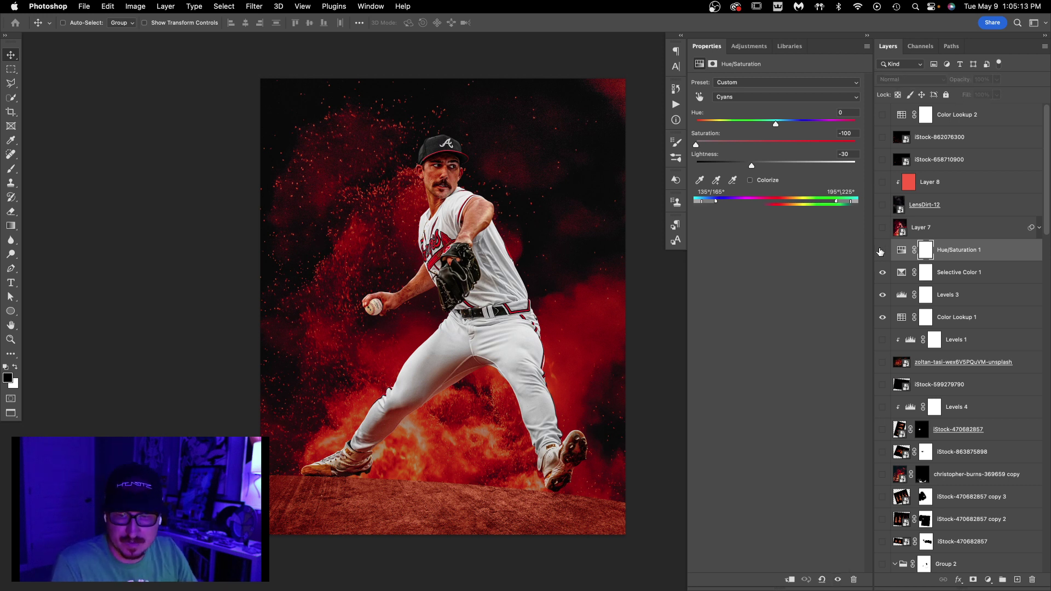
click(881, 249)
click(881, 250)
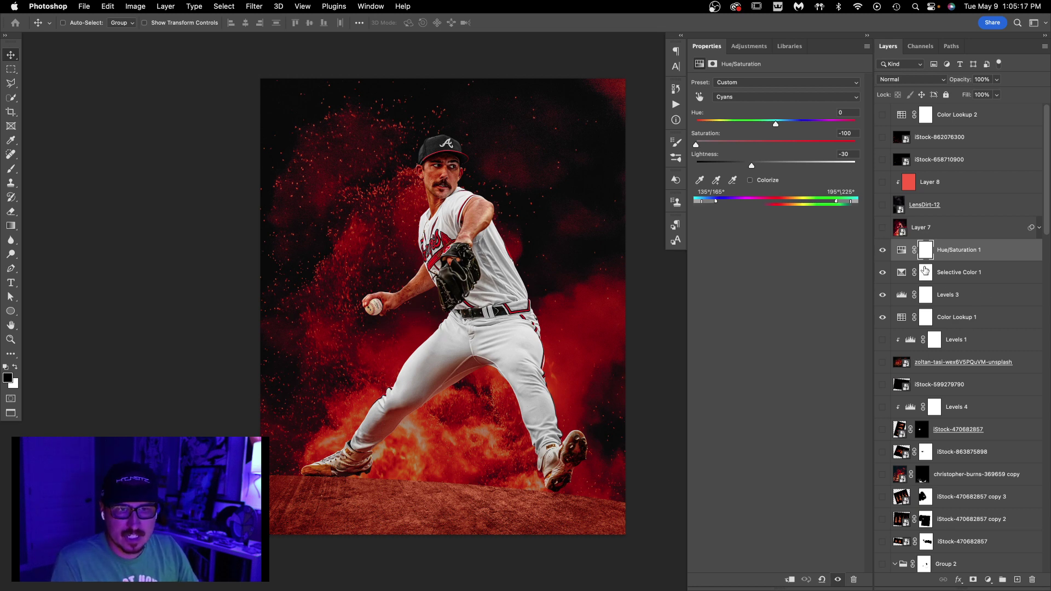
Turn on iStock-470682857 copy, iStock-667292184 and Levels 2, and inspect the fire behind the pitcher by temporarily hiding layer 18573111.
scroll(950, 257, down, 20)
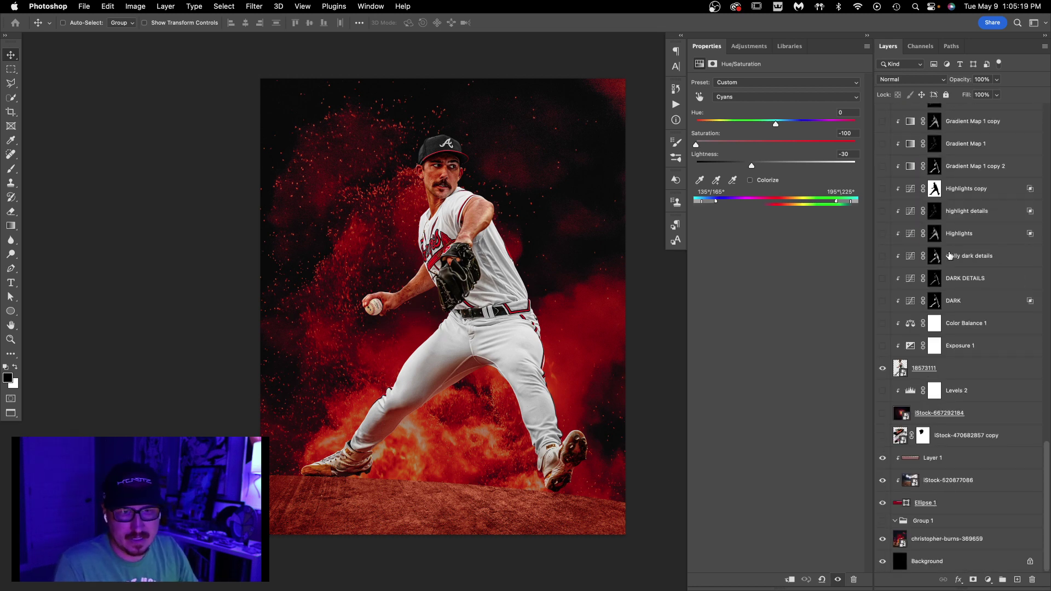
scroll(978, 392, up, 1)
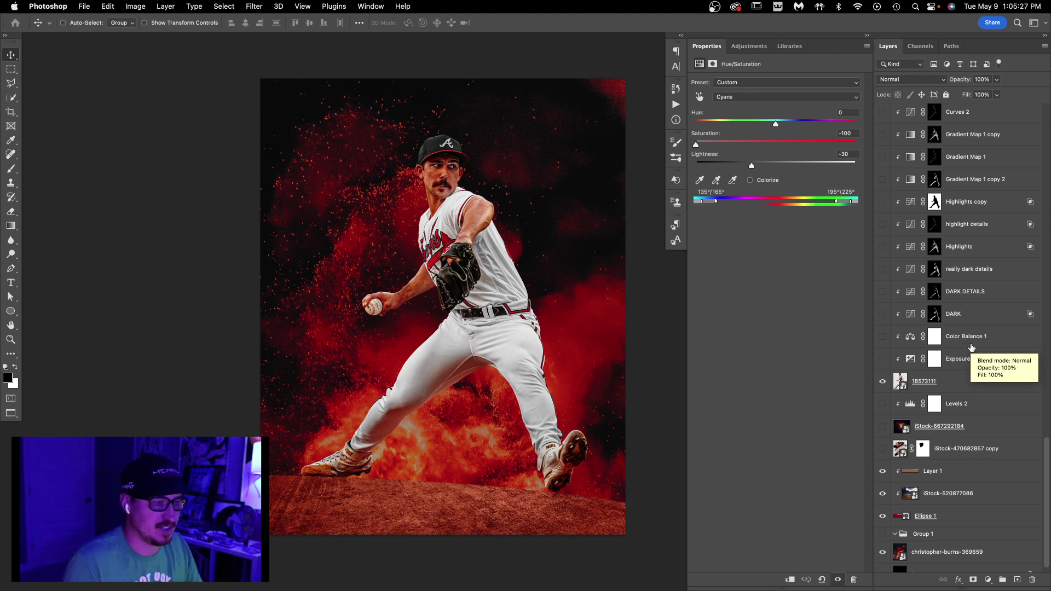
scroll(990, 382, down, 1)
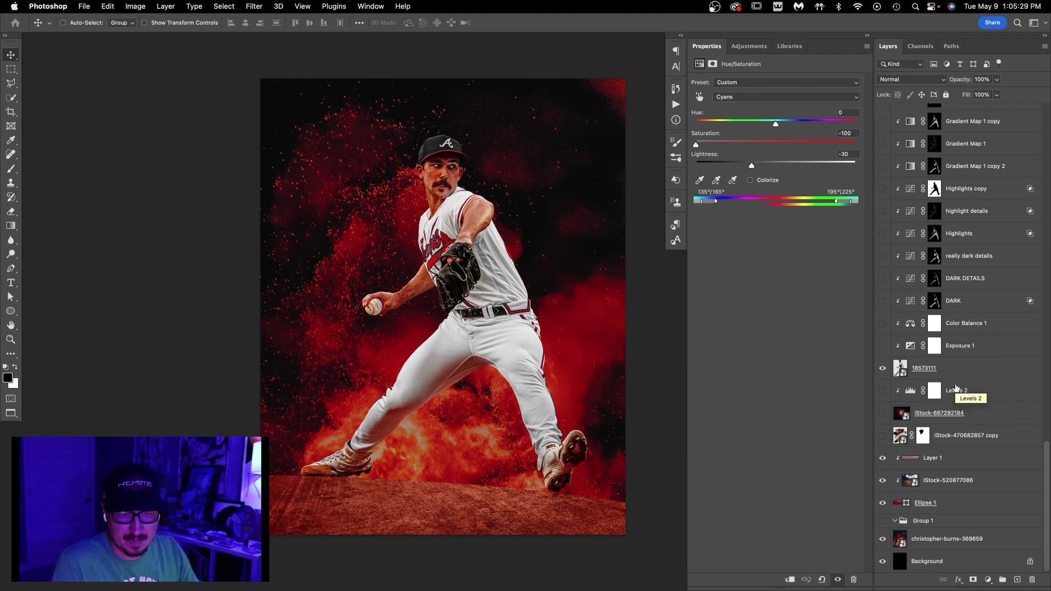
scroll(990, 382, up, 8)
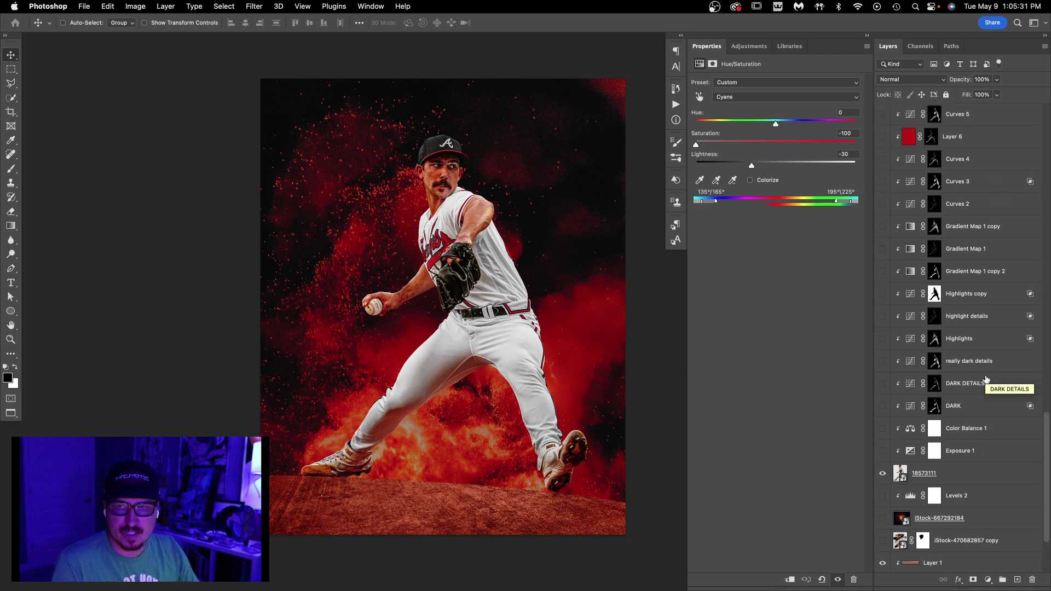
scroll(979, 382, down, 8)
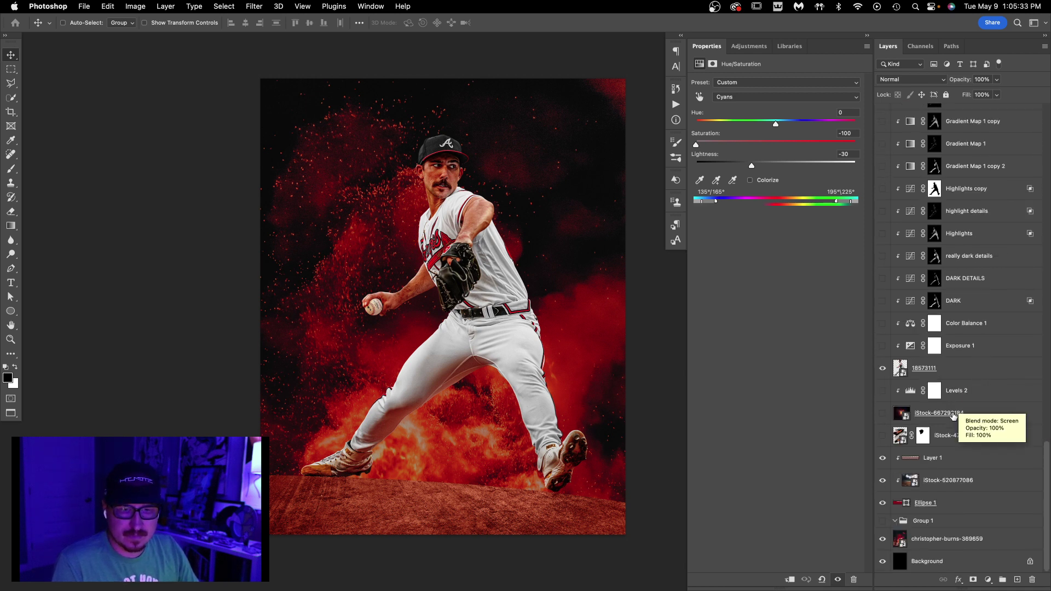
click(883, 436)
click(882, 414)
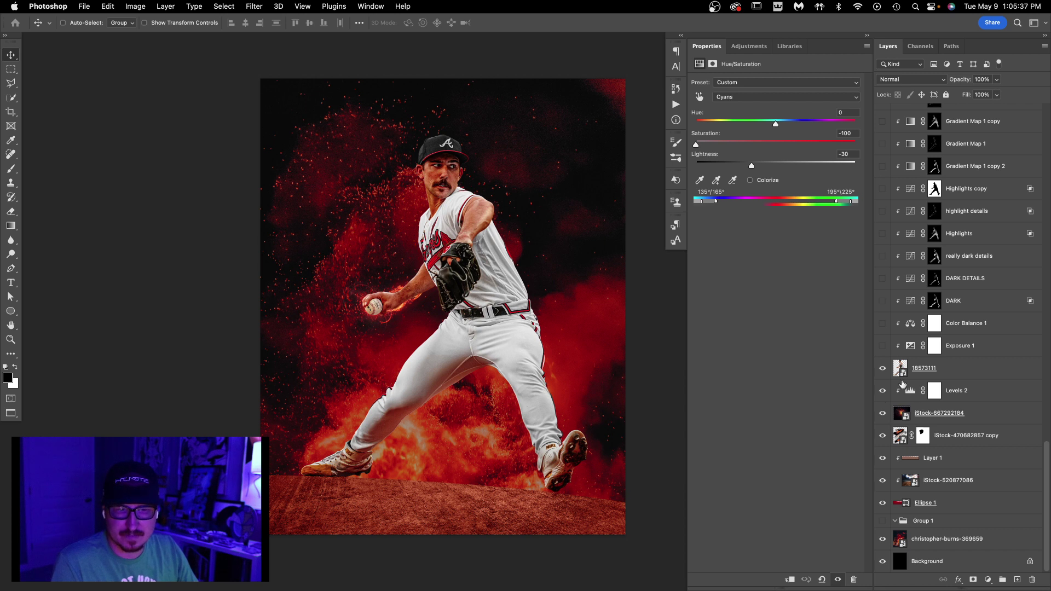
click(884, 369)
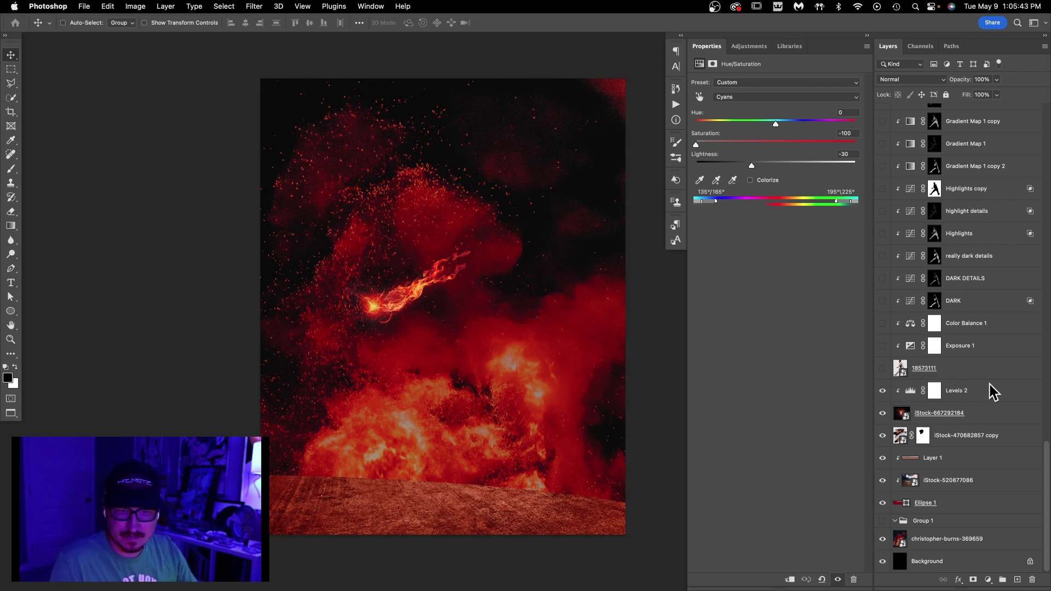
click(883, 369)
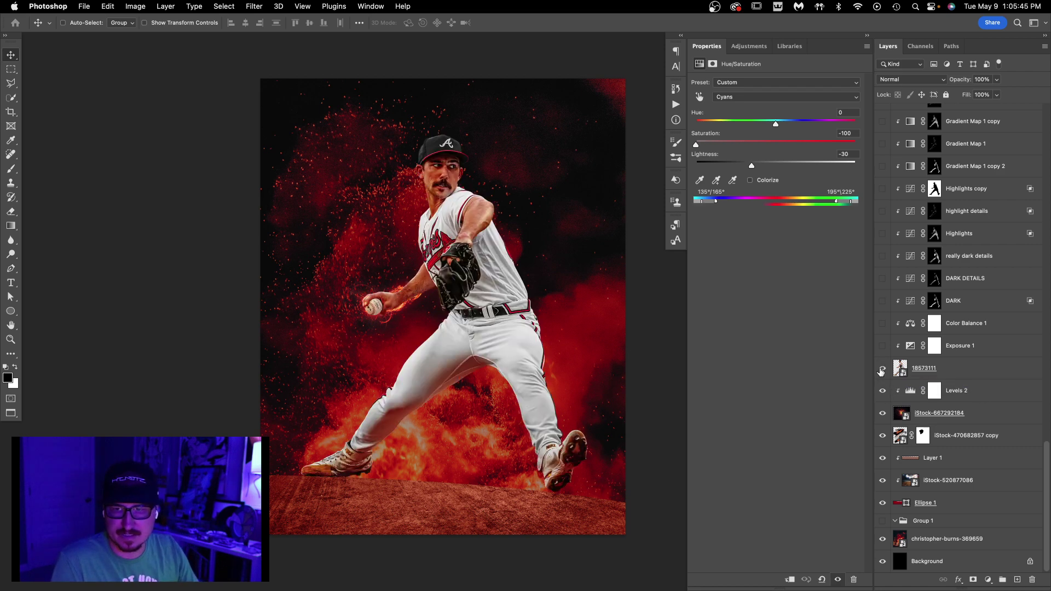
Turn on Group 2's unsplash copy 7 and copy 6 flame layers with their clipped Levels adjustments.
scroll(938, 335, up, 10)
scroll(937, 334, up, 12)
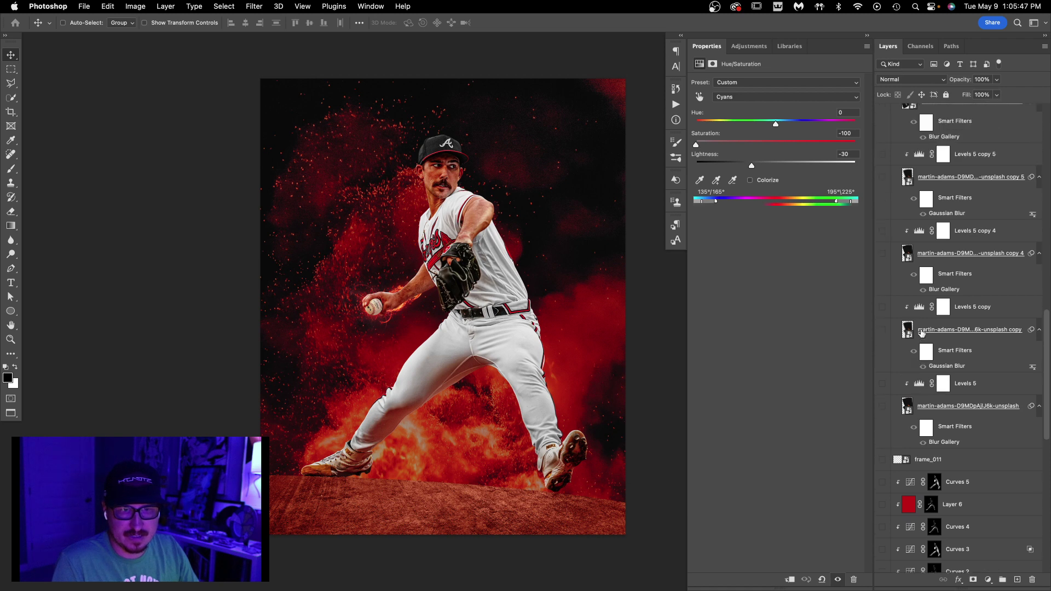
scroll(919, 299, up, 5)
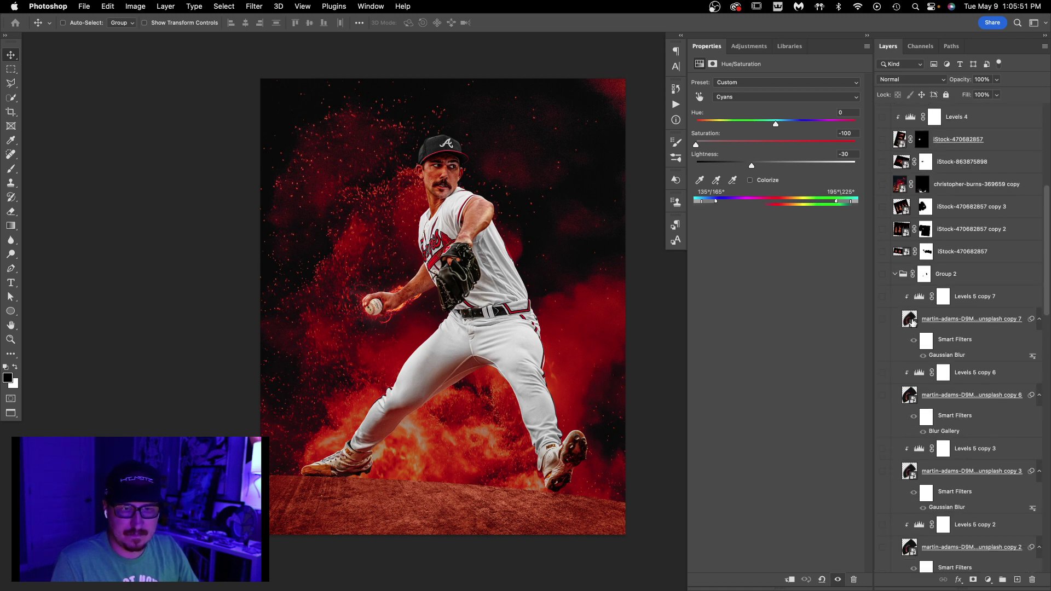
click(912, 322)
click(883, 318)
click(882, 296)
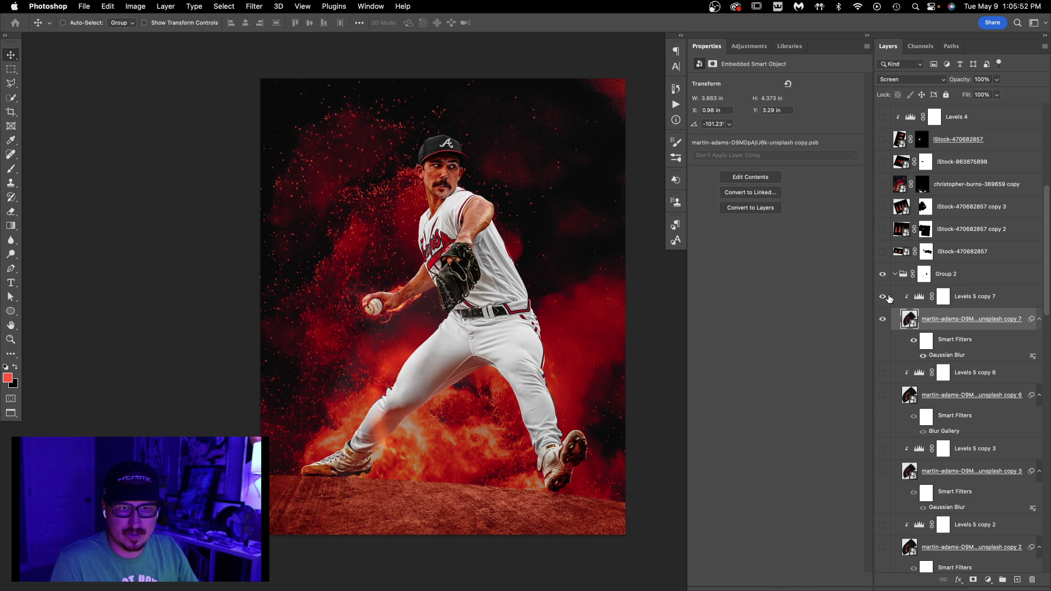
click(882, 395)
click(882, 373)
Turn on the unsplash copy 3 and copy 2 flame layers in Group 2 with their clipped Levels adjustments.
scroll(883, 383, down, 3)
click(882, 417)
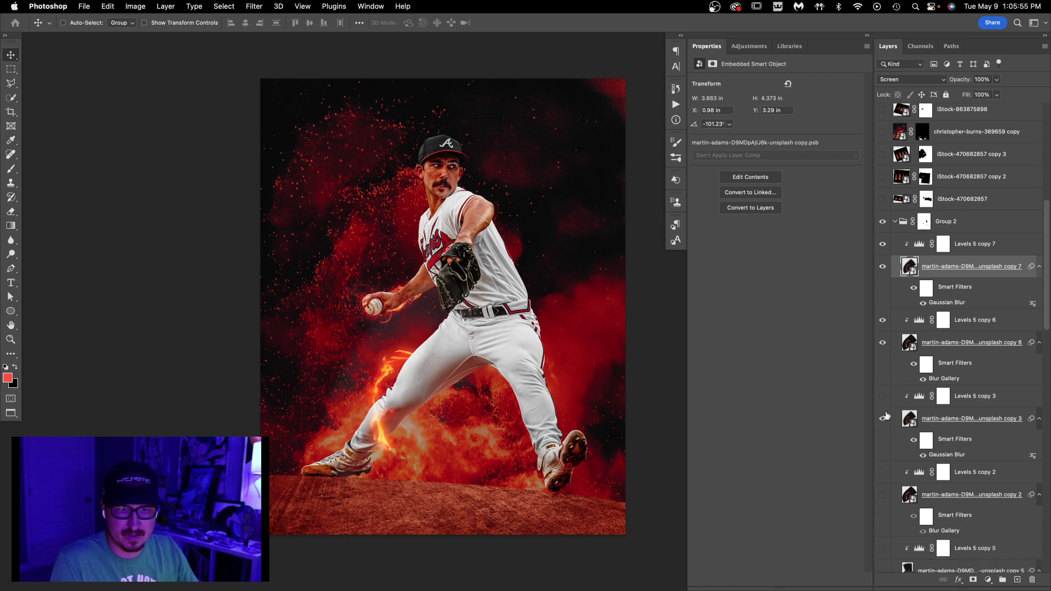
click(882, 394)
scroll(885, 395, down, 4)
click(882, 393)
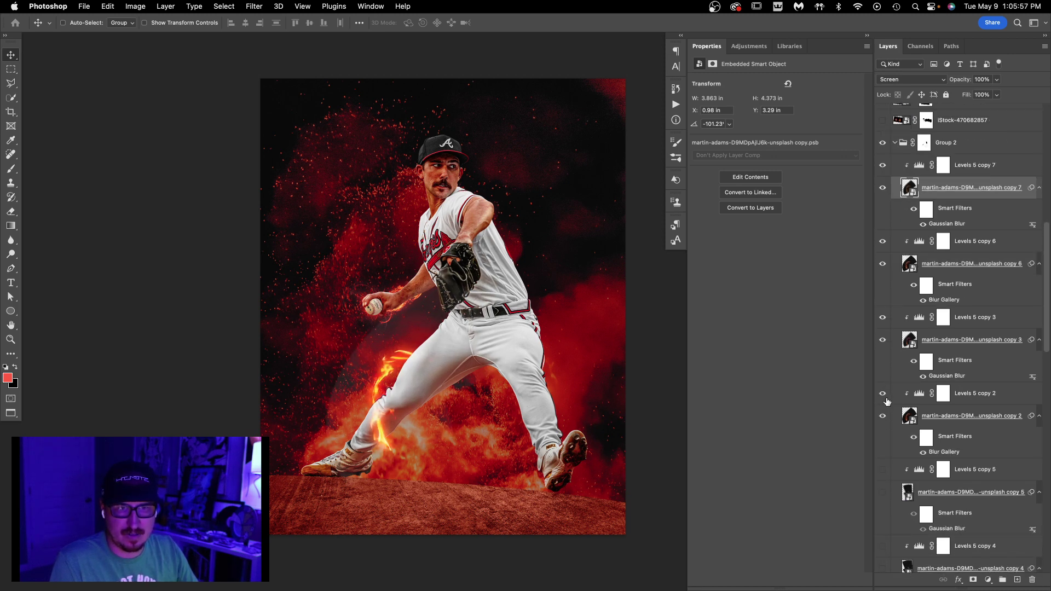
Inspect the puppet-warped flame inside the unsplash copy 2 smart object and its original source photo, and return to the composite.
click(943, 419)
click(947, 343)
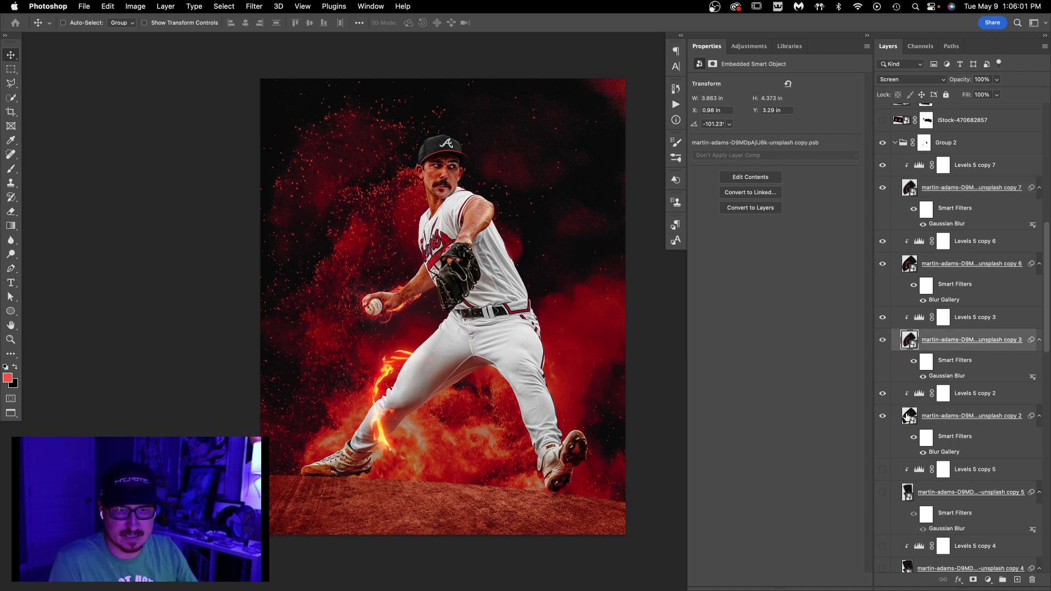
double_click(908, 417)
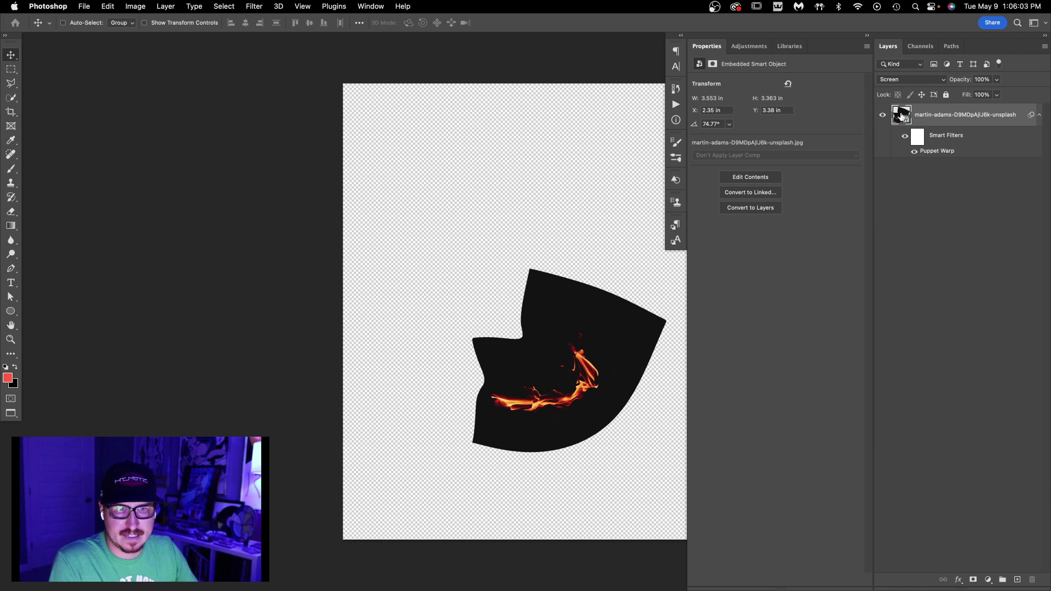
double_click(903, 115)
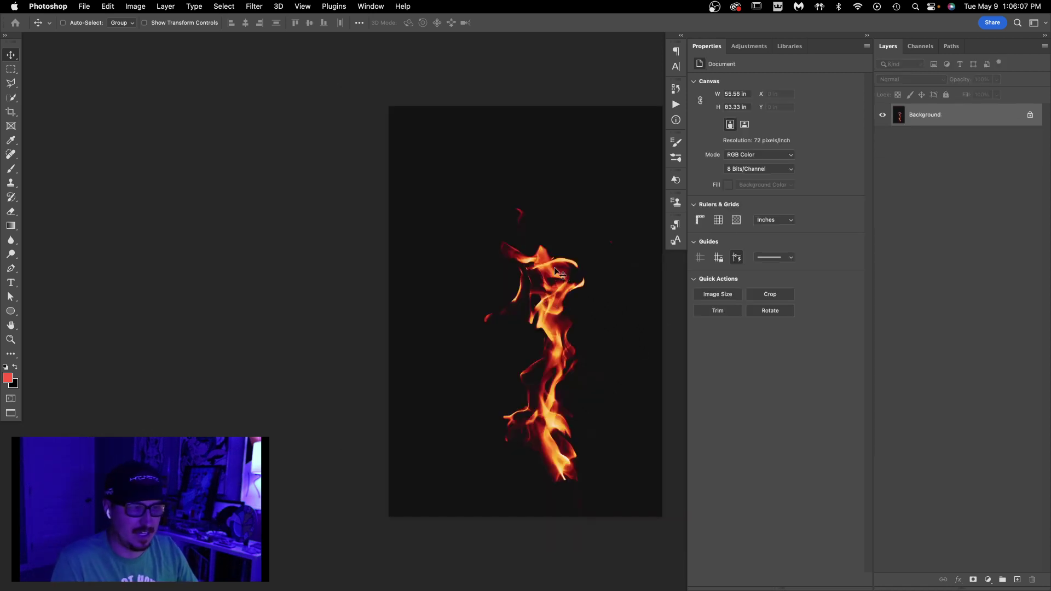
key(super+w)
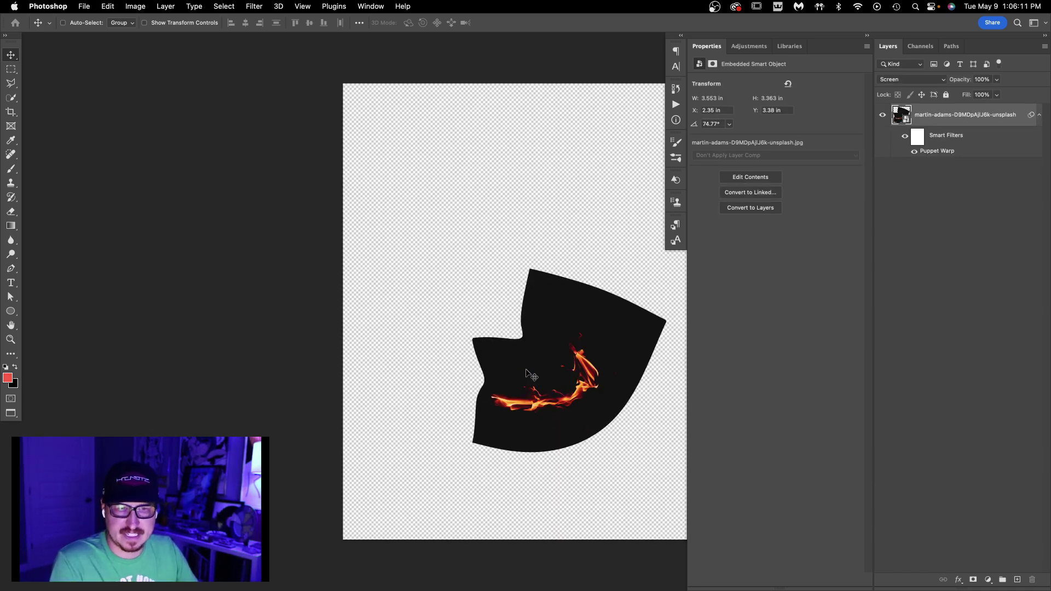
key(super+w)
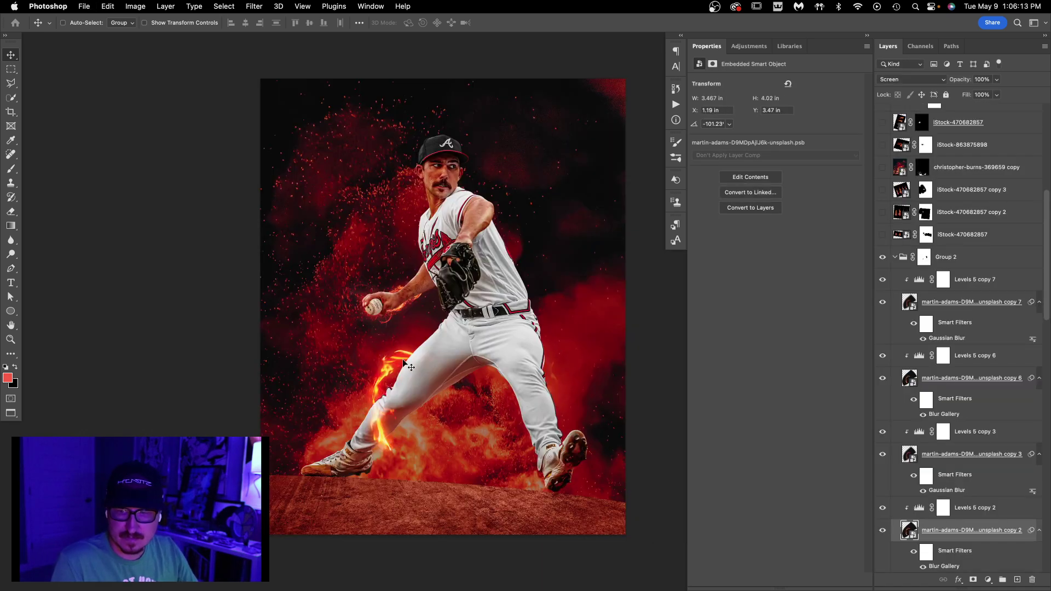
Turn on Group 2's remaining unsplash flame layers with their Levels adjustments, from copy 5 down to the original, plus the frame_011 layer.
scroll(930, 304, down, 10)
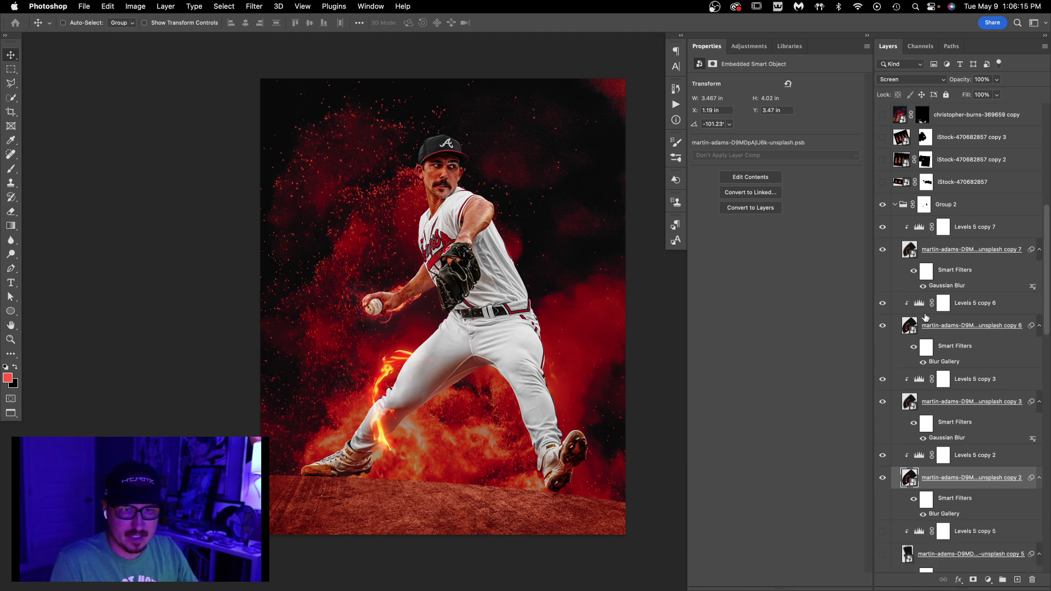
drag(882, 536, 884, 278)
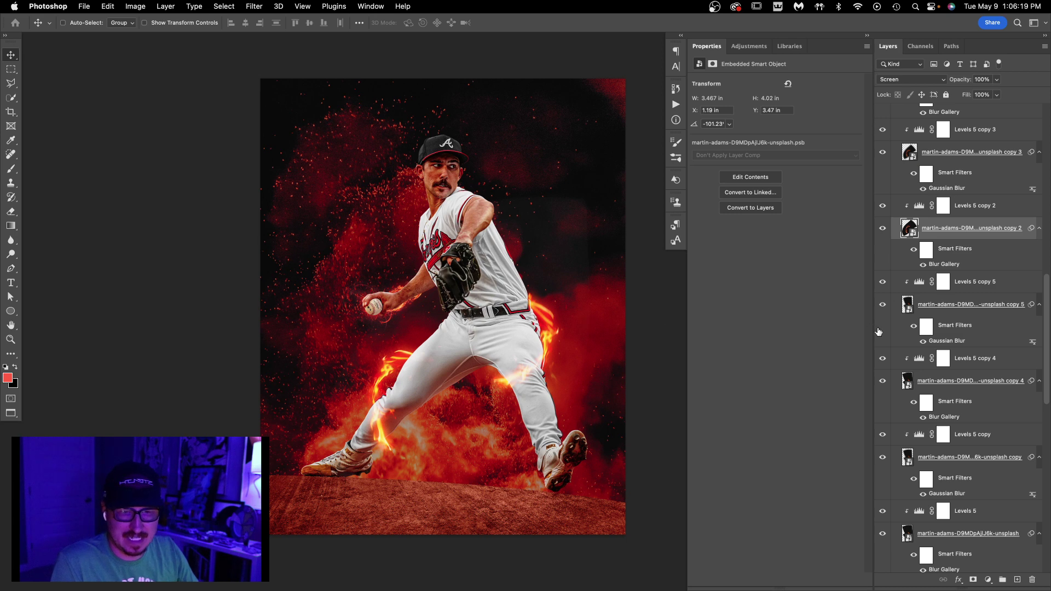
scroll(884, 328, down, 4)
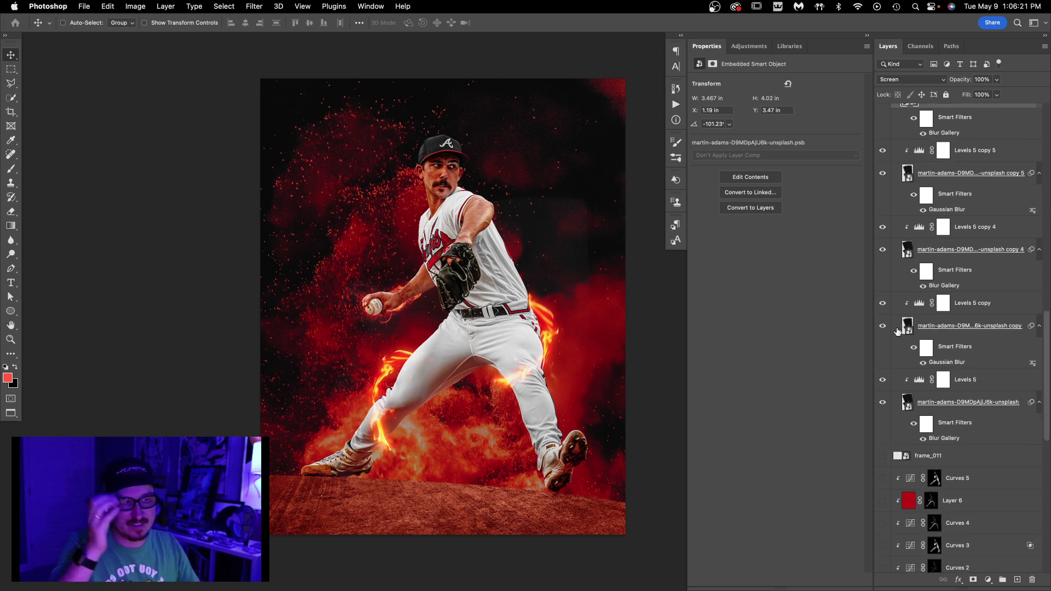
click(883, 457)
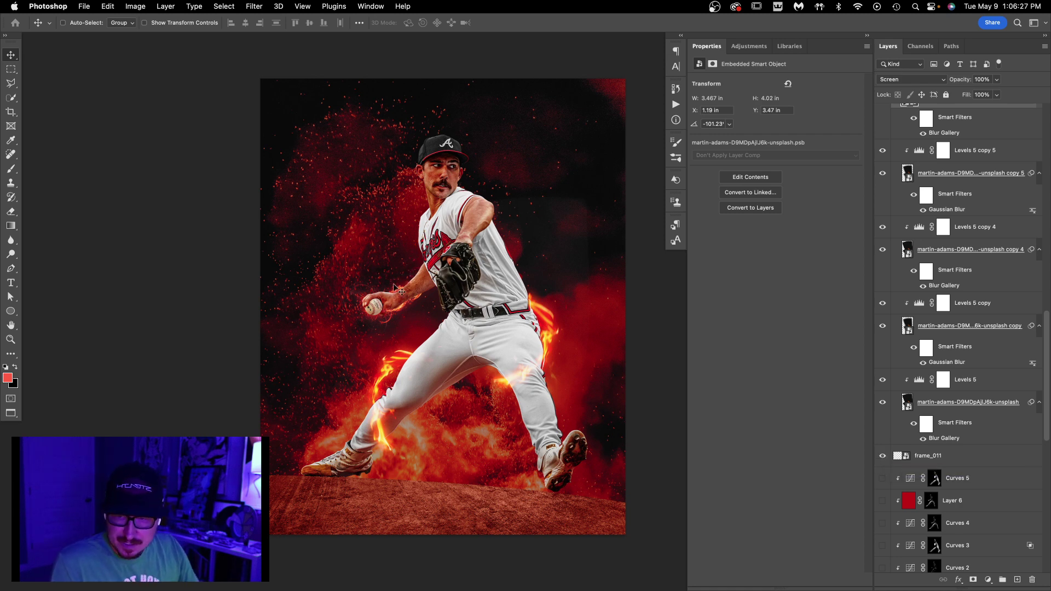
Turn on the iStock-470682857 flame layer directly above Group 2 and view the burning ball and arm up close.
scroll(943, 393, up, 5)
scroll(943, 393, up, 12)
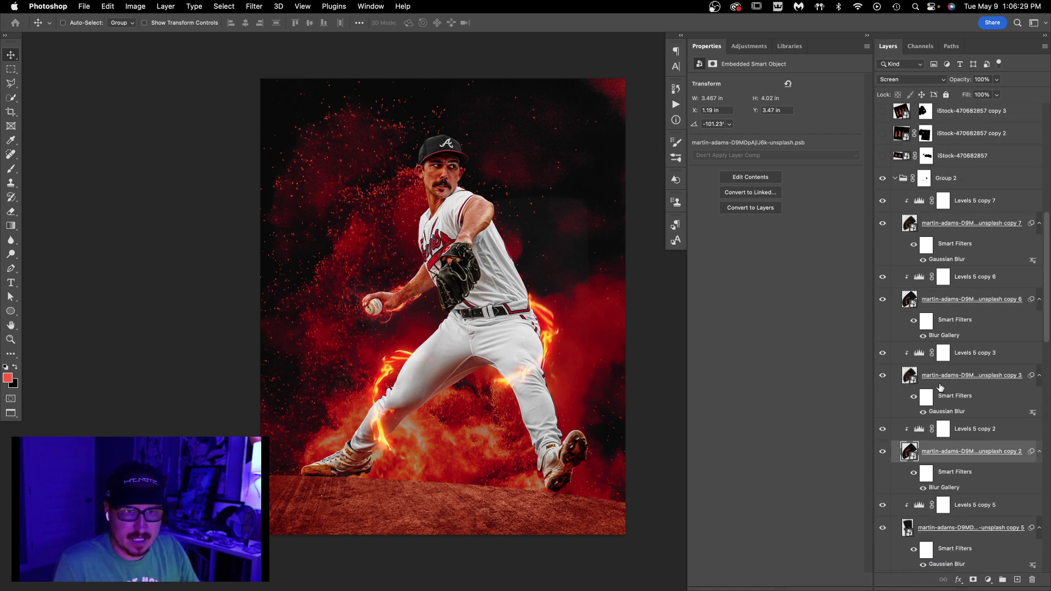
scroll(941, 385, up, 1)
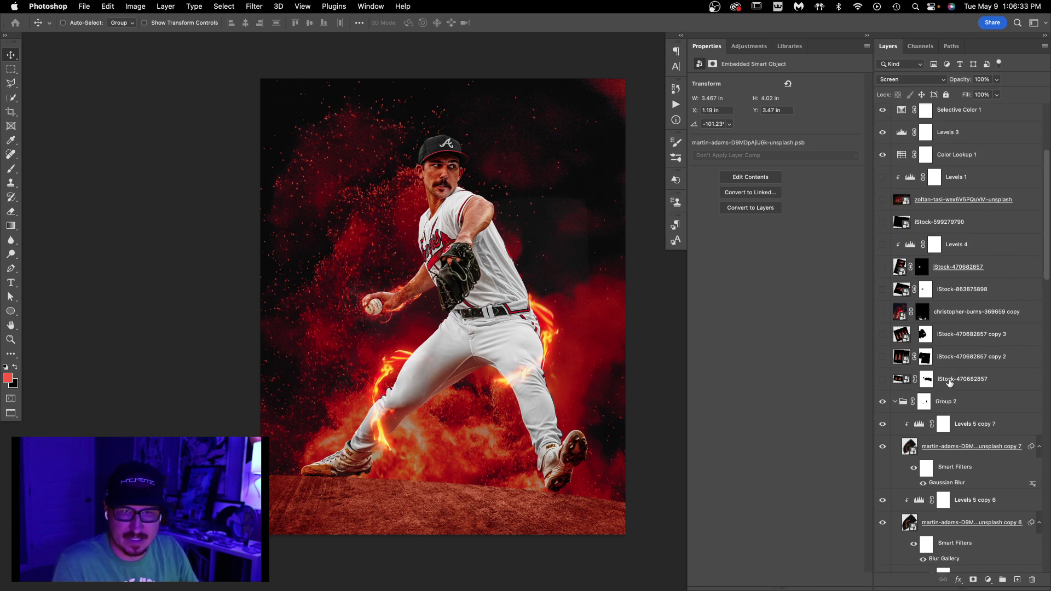
click(967, 382)
click(882, 380)
key(z)
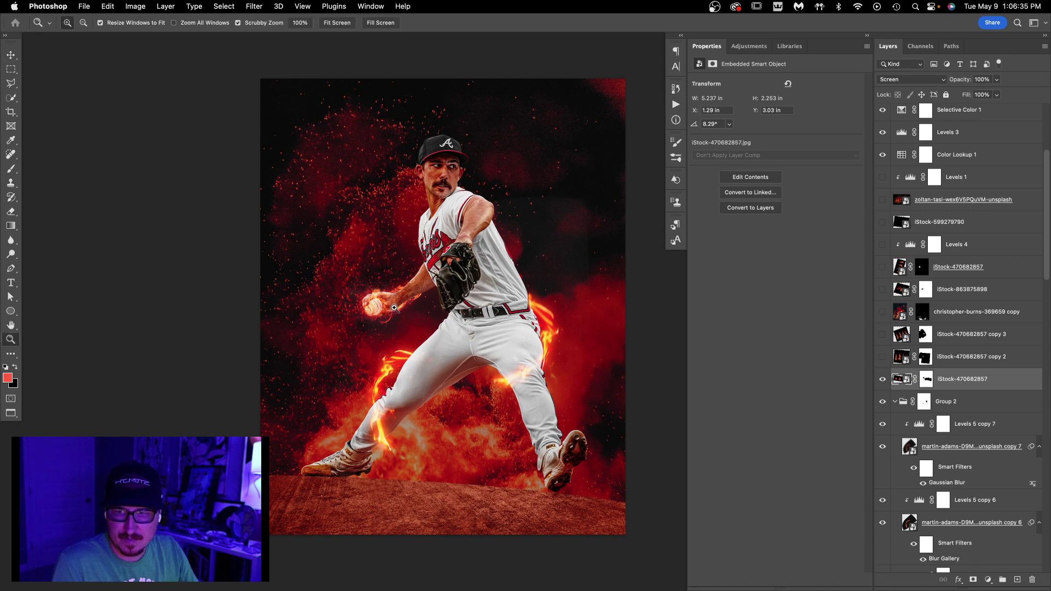
drag(394, 309, 480, 321)
Turn on the iStock-470682857 copy 2 layer and view its source flame photo before returning to the composite.
click(883, 357)
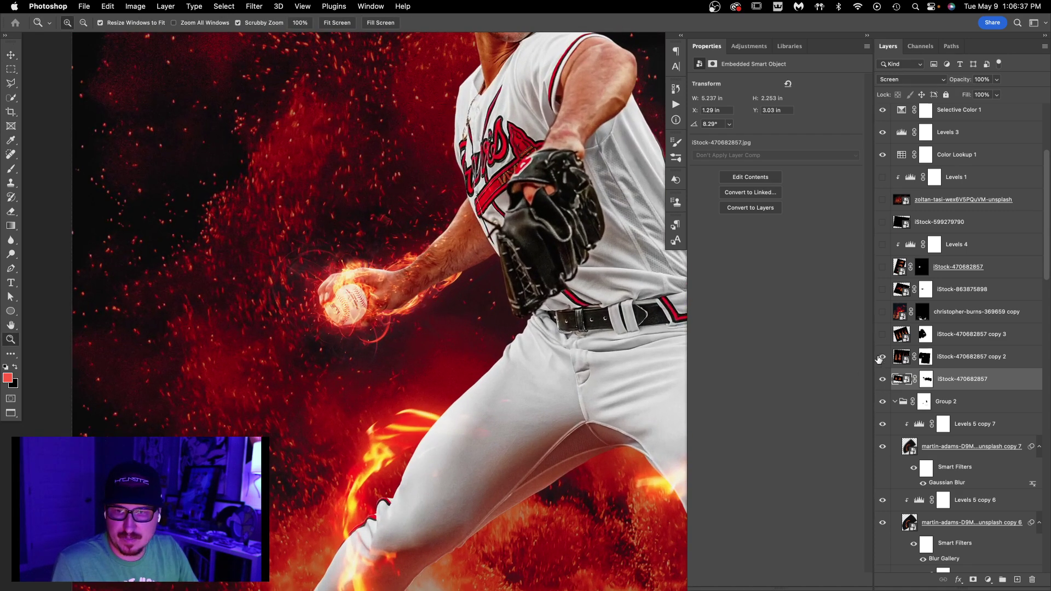
click(902, 358)
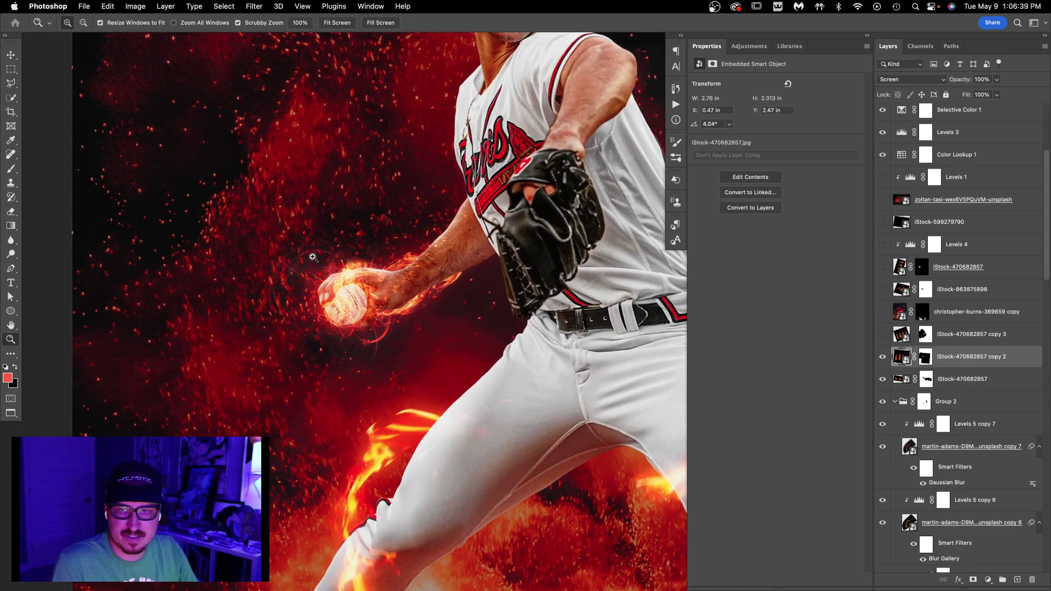
key(ctrl+Tab)
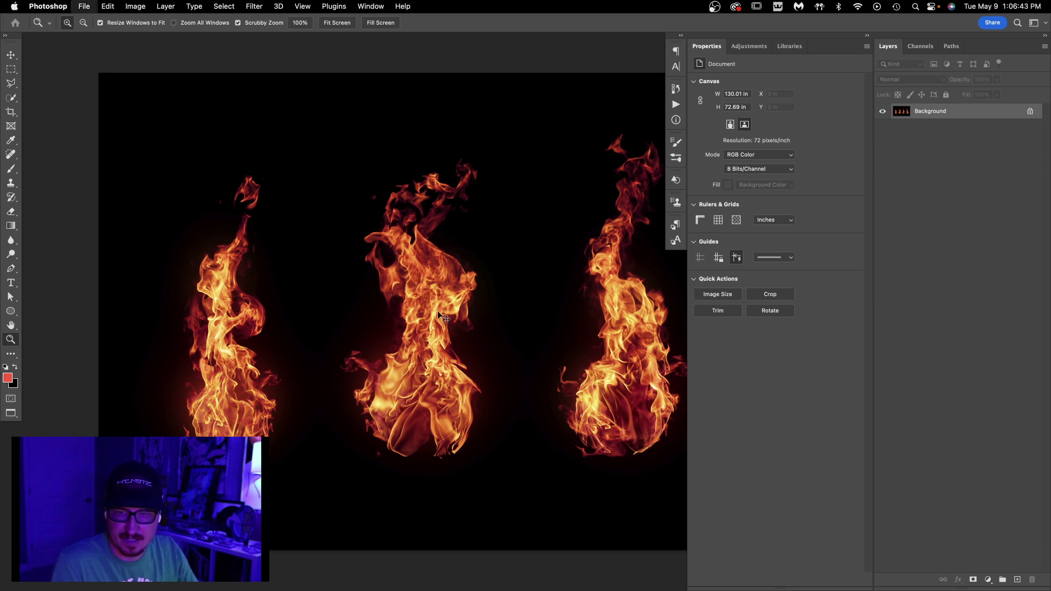
key(ctrl+Tab)
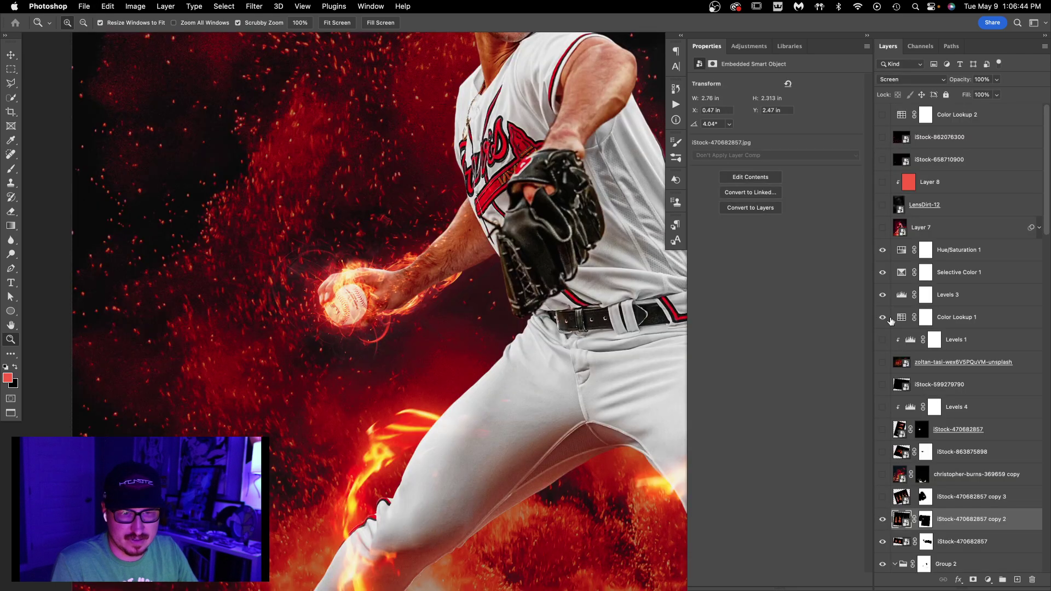
Turn on the iStock-470682857 copy 3 and 369659 copy layers and view their effect on the whole composite.
click(882, 497)
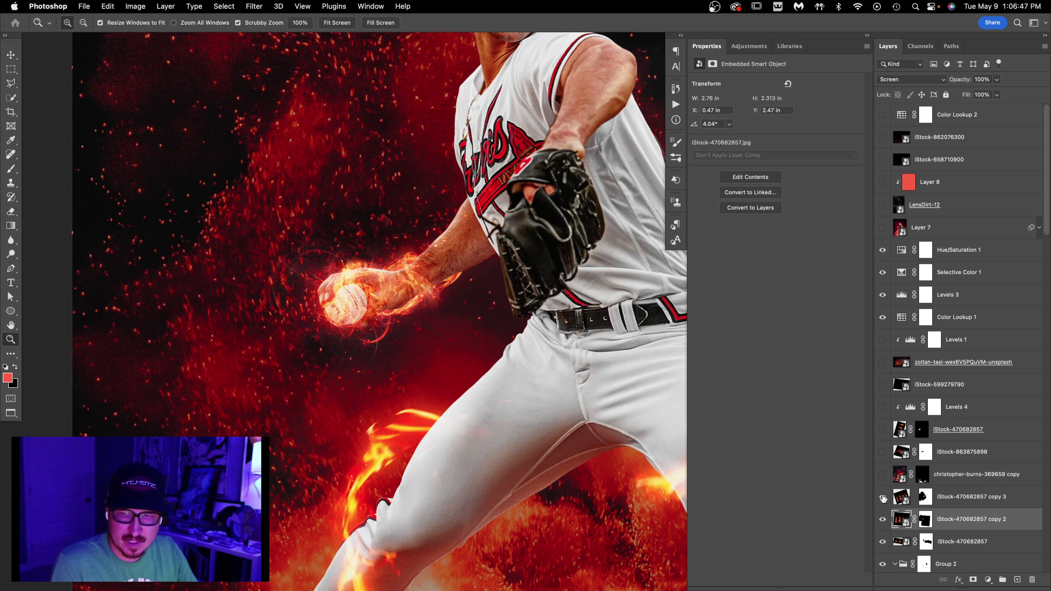
click(883, 475)
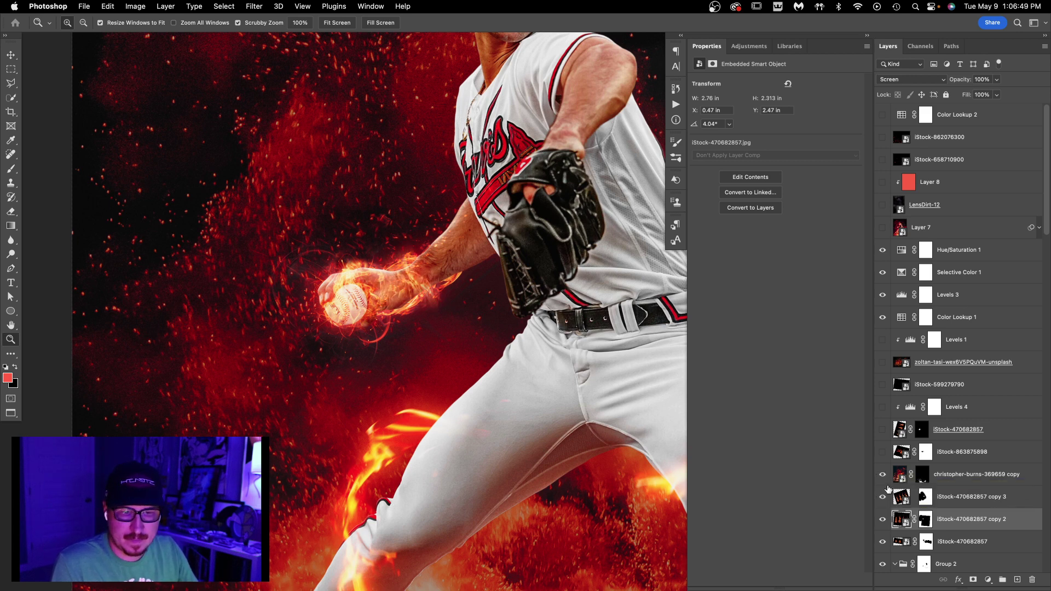
key(c)
key(super+0)
scroll(462, 230, up, 3)
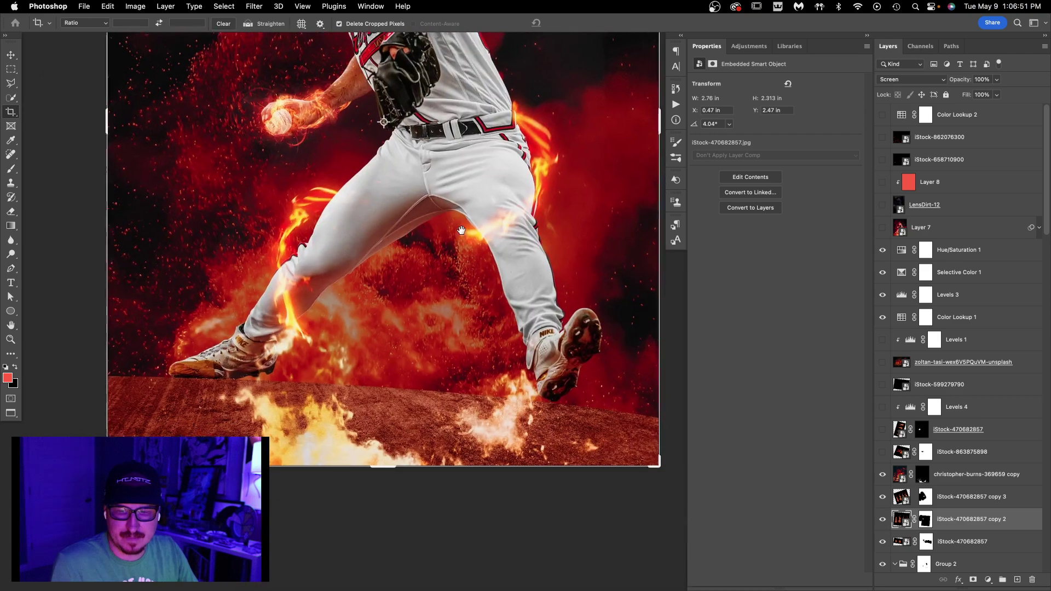
Turn on the wex6V5PQuVM-unsplash fire layer together with its clipped Levels 1 adjustment.
click(882, 339)
click(882, 362)
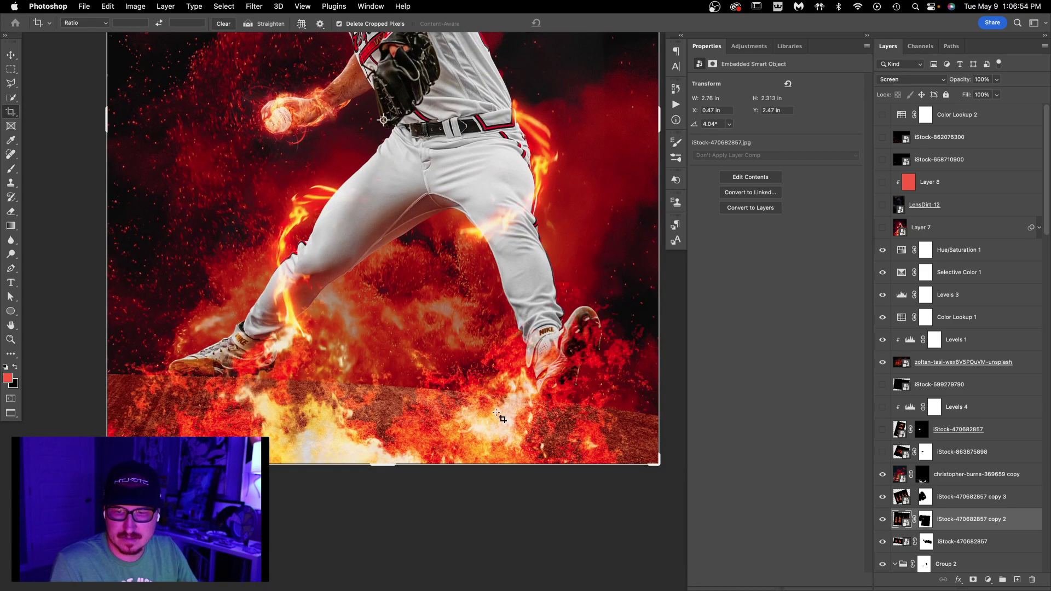
click(953, 366)
Turn on the iStock-599279790 layer and view the burning ball and arm up close.
click(940, 384)
click(882, 385)
click(883, 385)
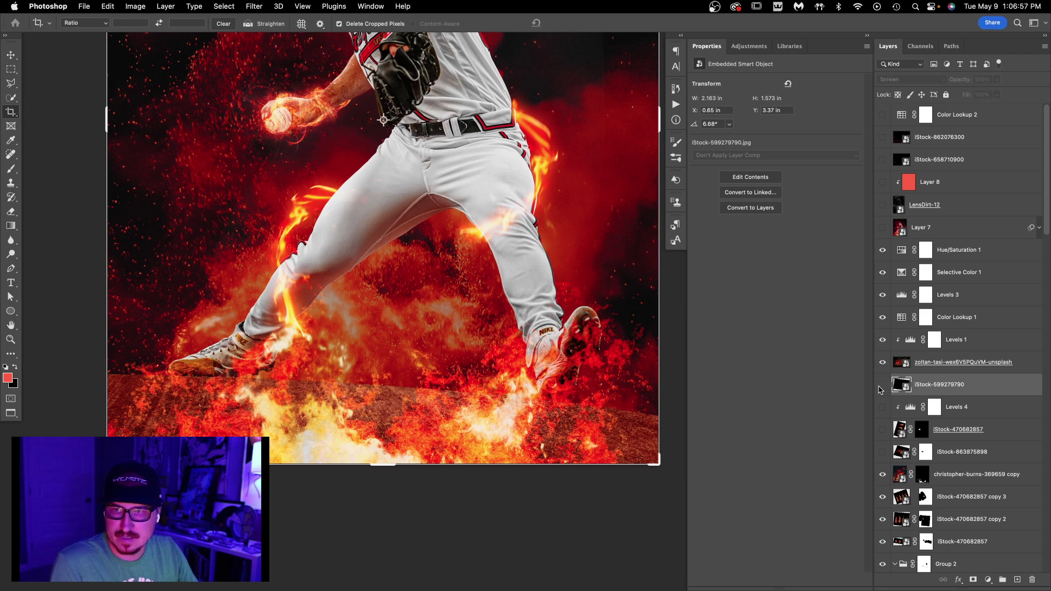
click(883, 385)
key(z)
drag(378, 205, 693, 336)
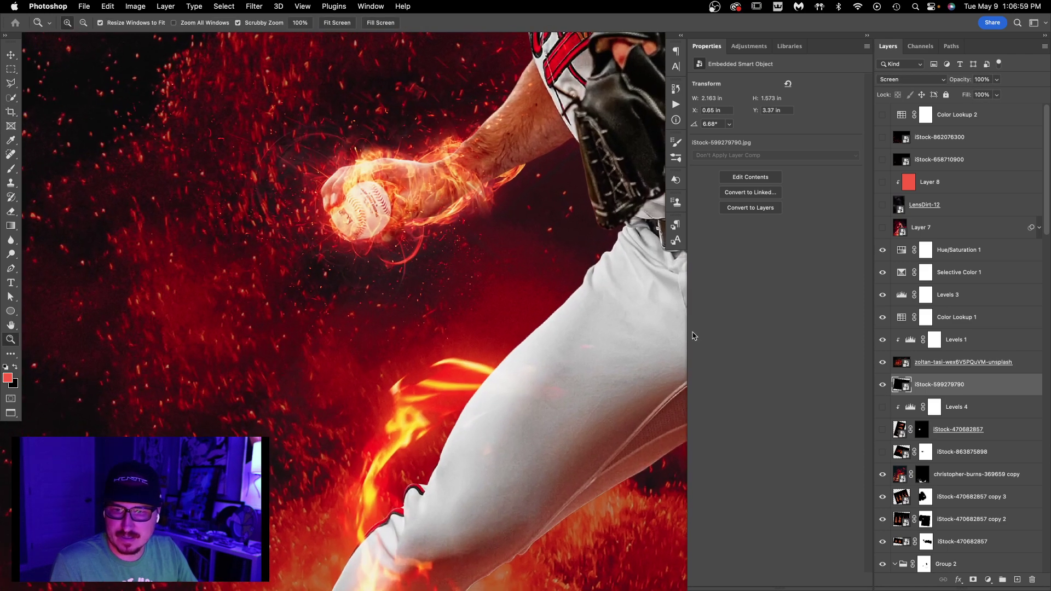
Turn on the masked iStock-470682857 layer with Levels 4 and the iStock-863875898 layer, and view the full composite.
click(882, 430)
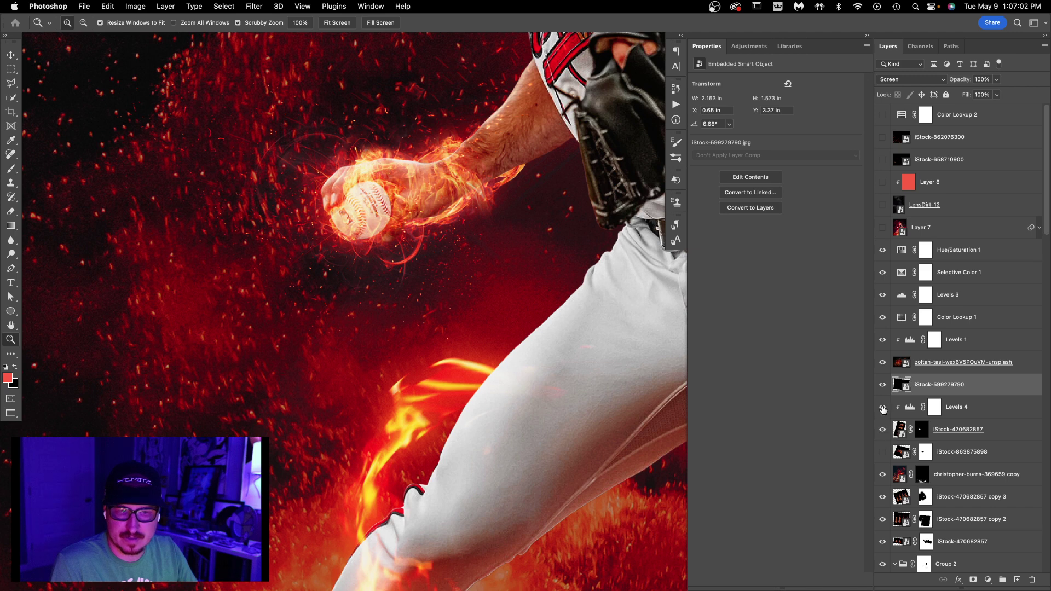
click(883, 453)
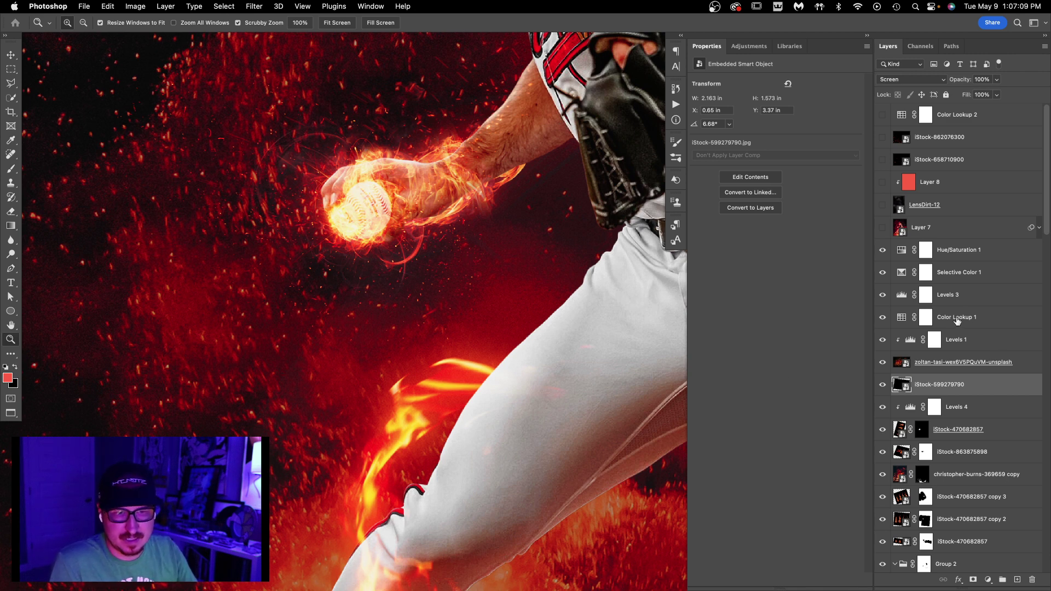
scroll(935, 242, down, 4)
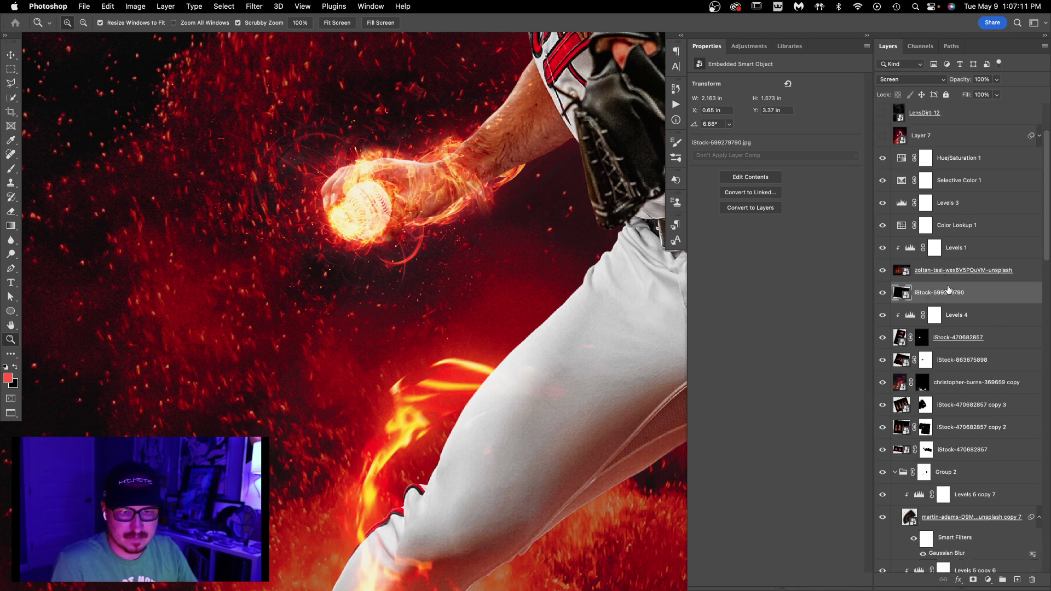
alt+click(548, 306)
click(432, 297)
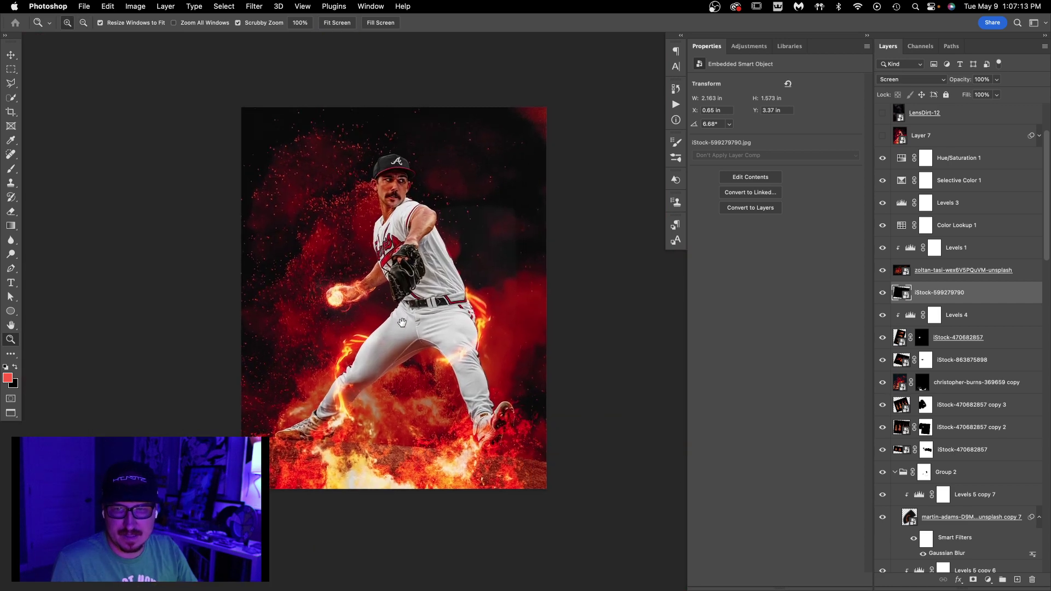
alt+click(433, 298)
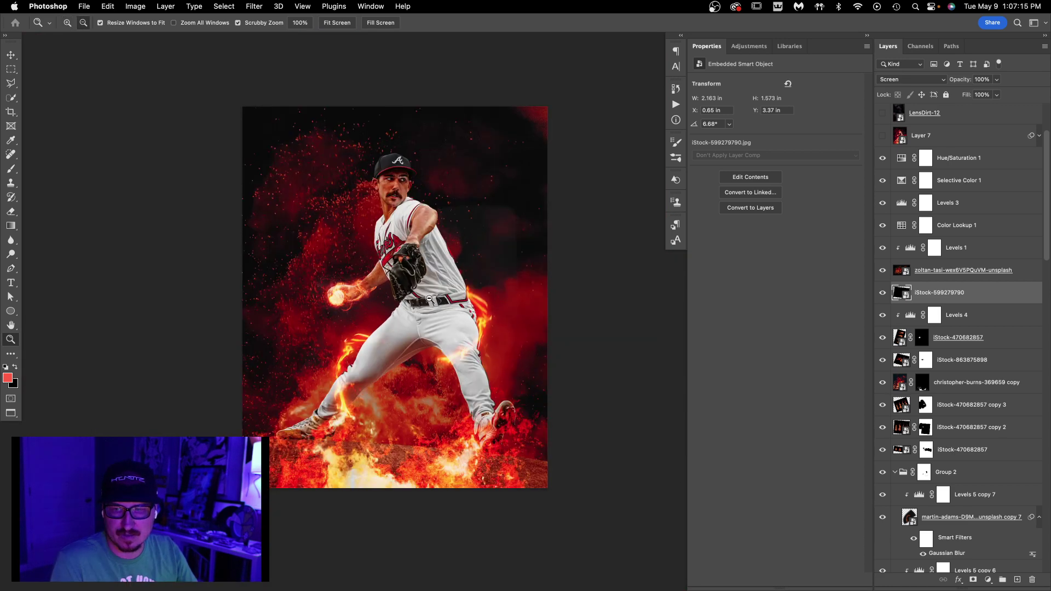
Turn on the Exposure 1 adjustment clipped to the 18573111 pitcher layer and show its settings.
scroll(952, 429, down, 15)
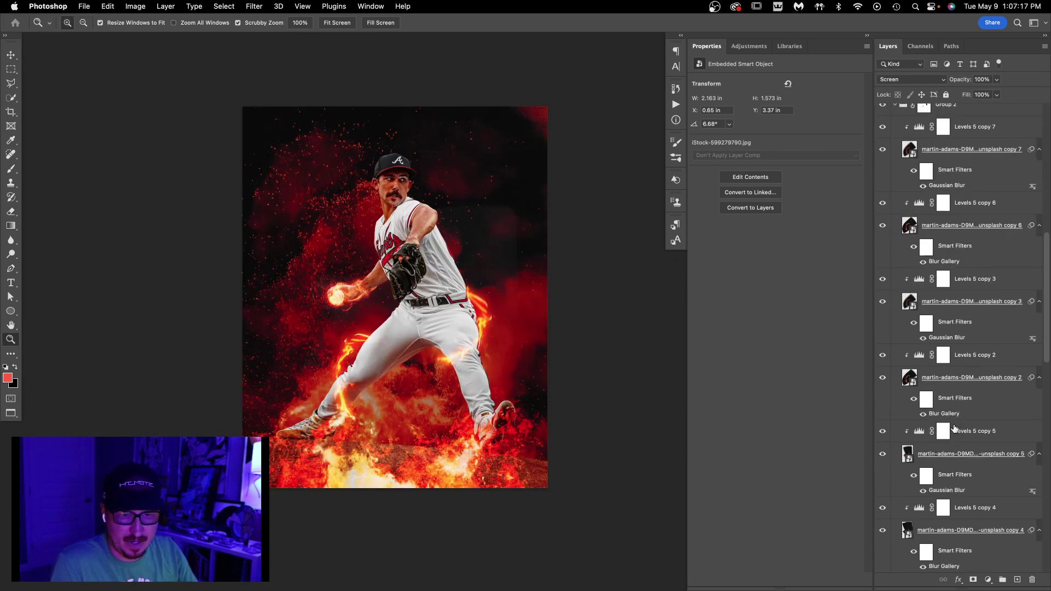
scroll(954, 429, down, 10)
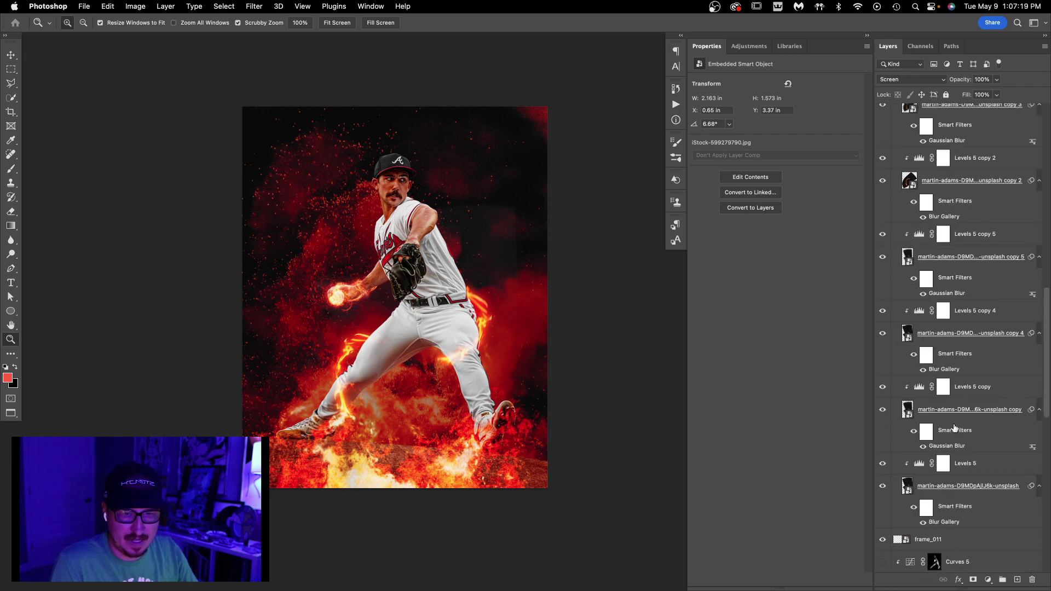
scroll(954, 429, down, 12)
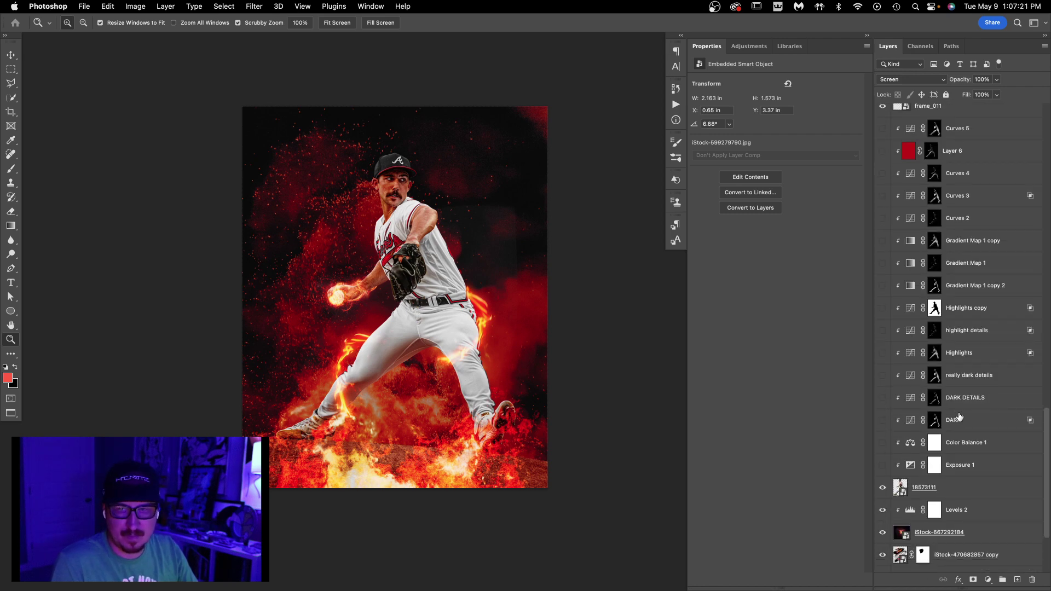
drag(424, 292, 452, 292)
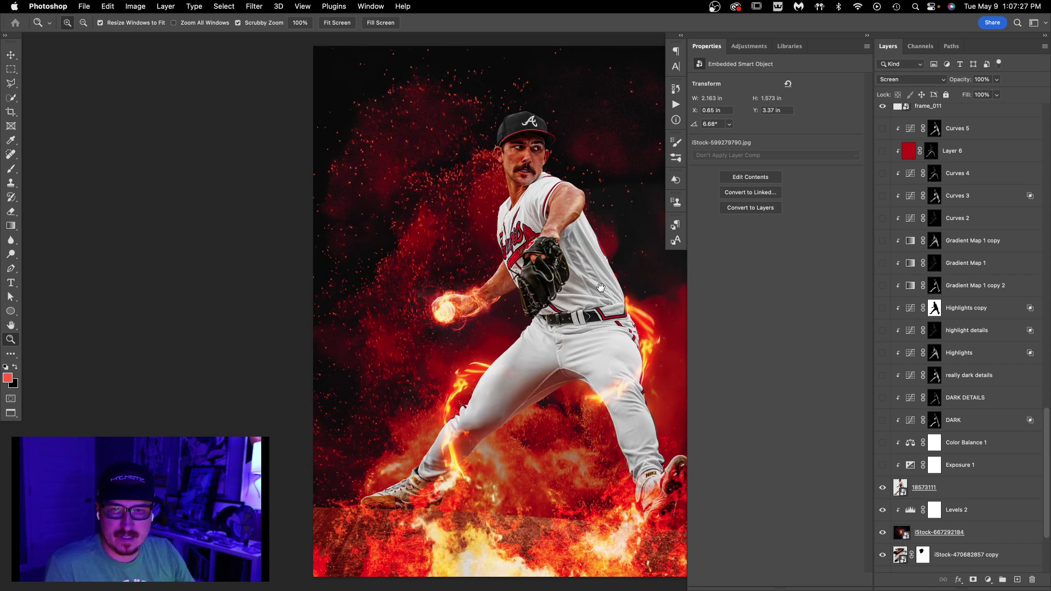
drag(601, 287, 517, 285)
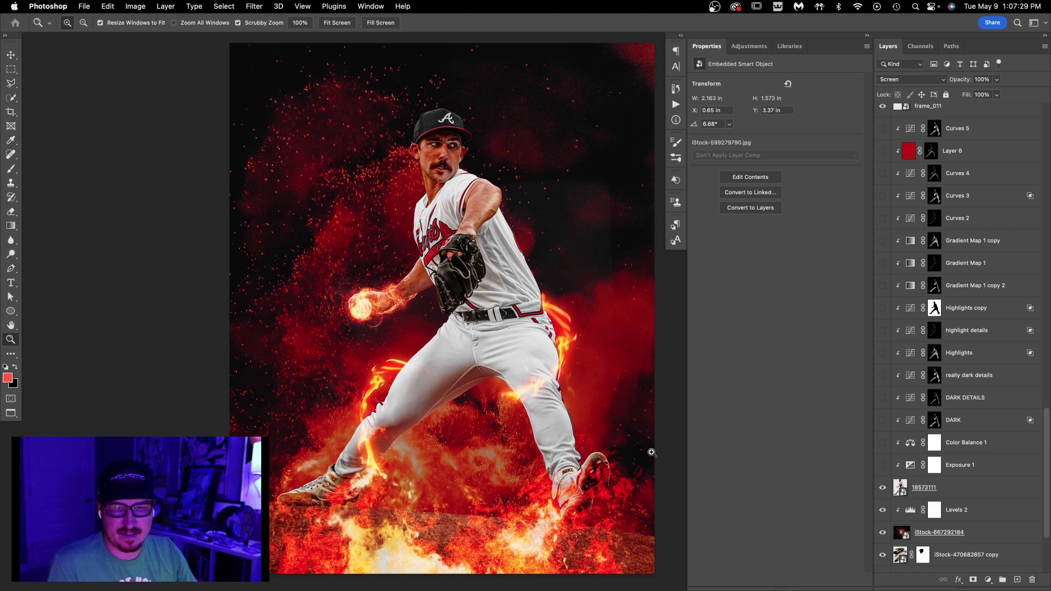
click(989, 472)
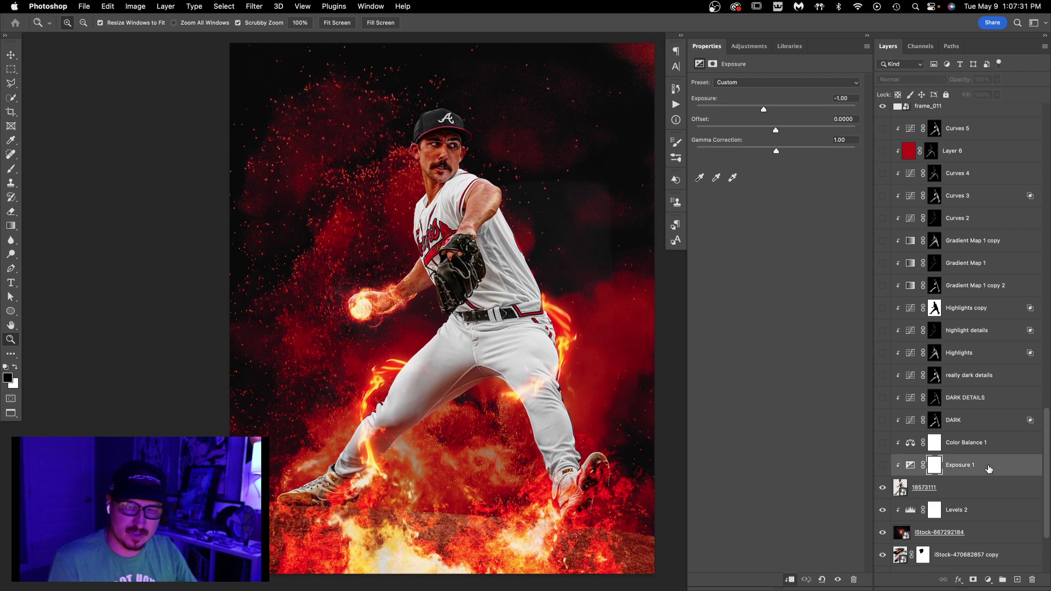
click(882, 466)
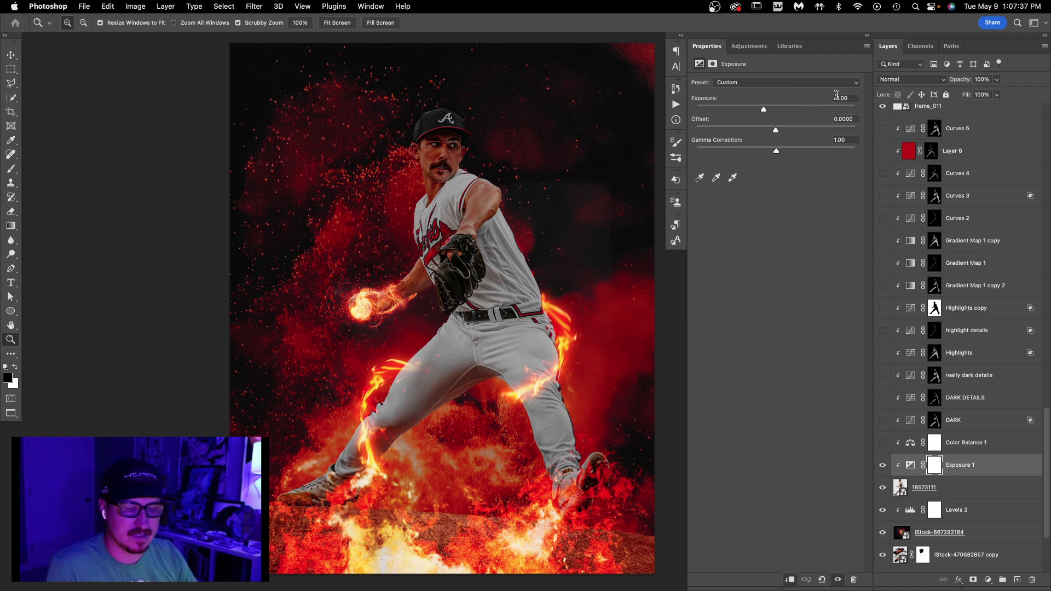
Turn on the pitcher's Color Balance 1 adjustment and compare the image with and without it.
click(974, 449)
click(884, 443)
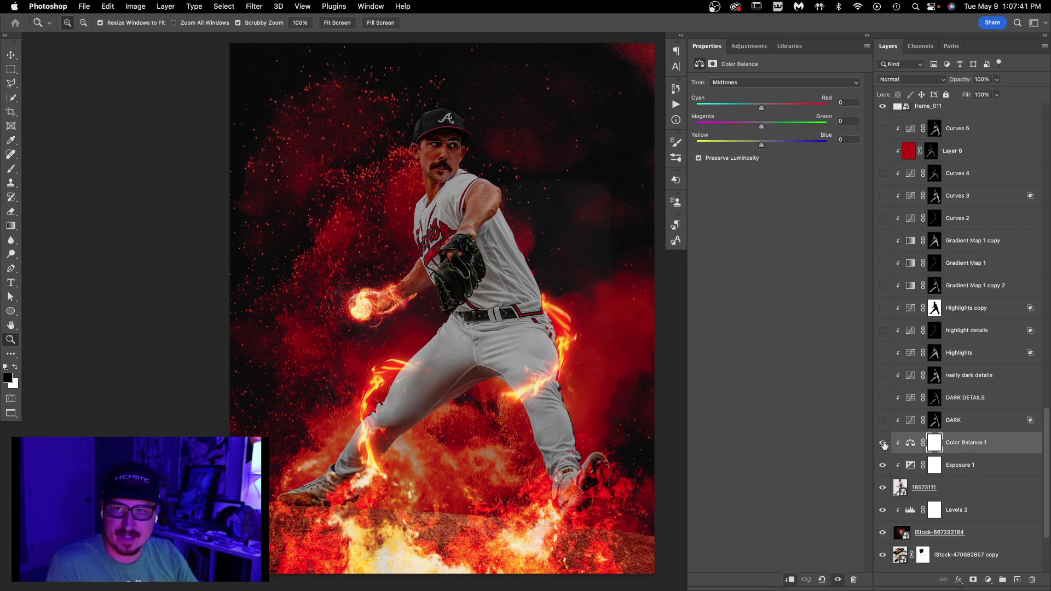
click(884, 444)
click(884, 443)
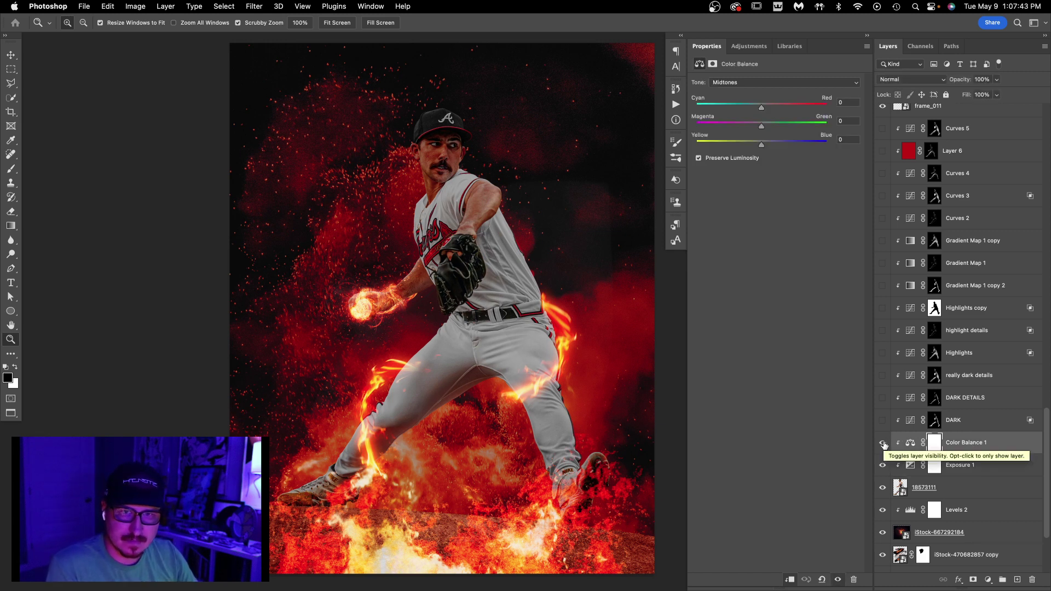
Review Color Balance 1's Shadows and Highlights tone settings and compare the pitcher with the adjustment off and on.
click(782, 83)
click(782, 74)
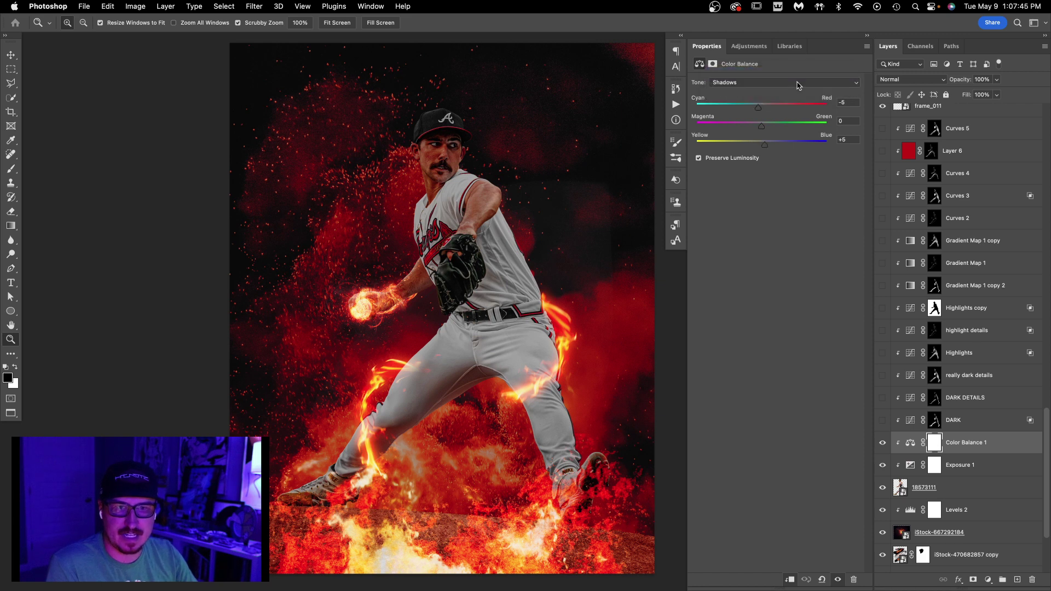
click(794, 80)
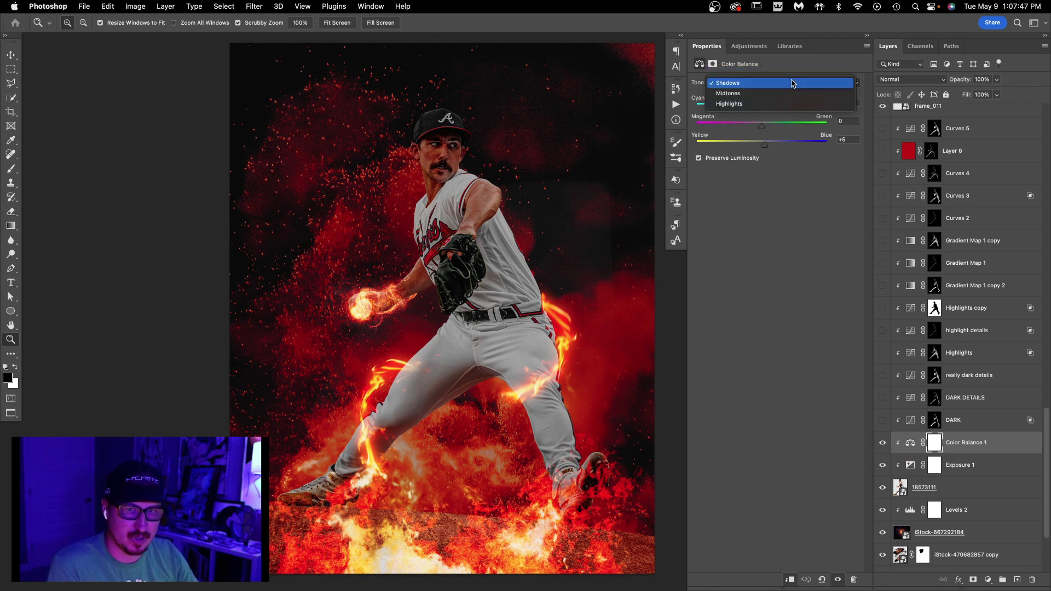
click(793, 101)
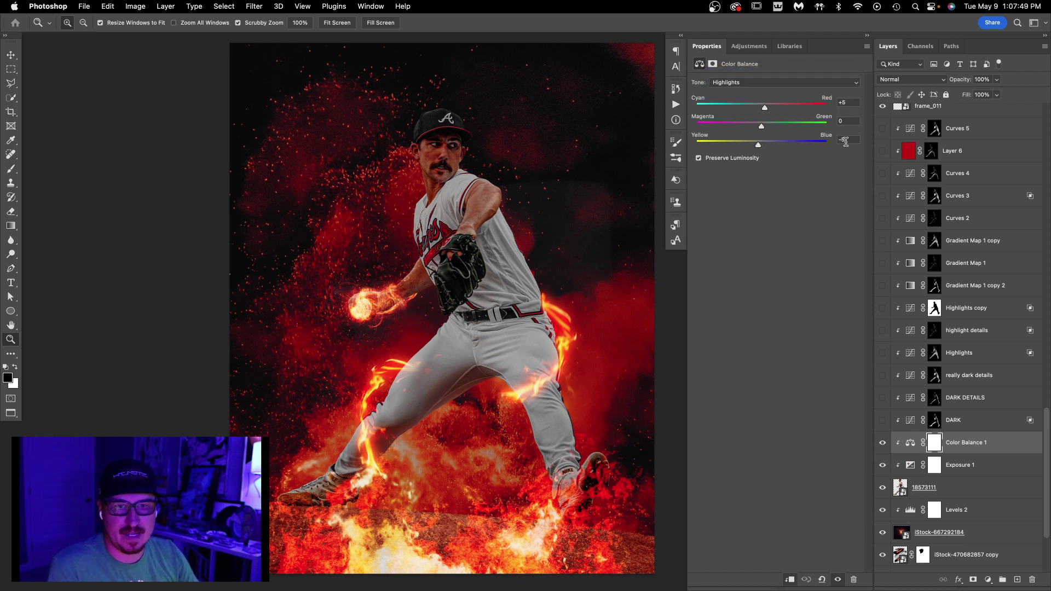
click(882, 443)
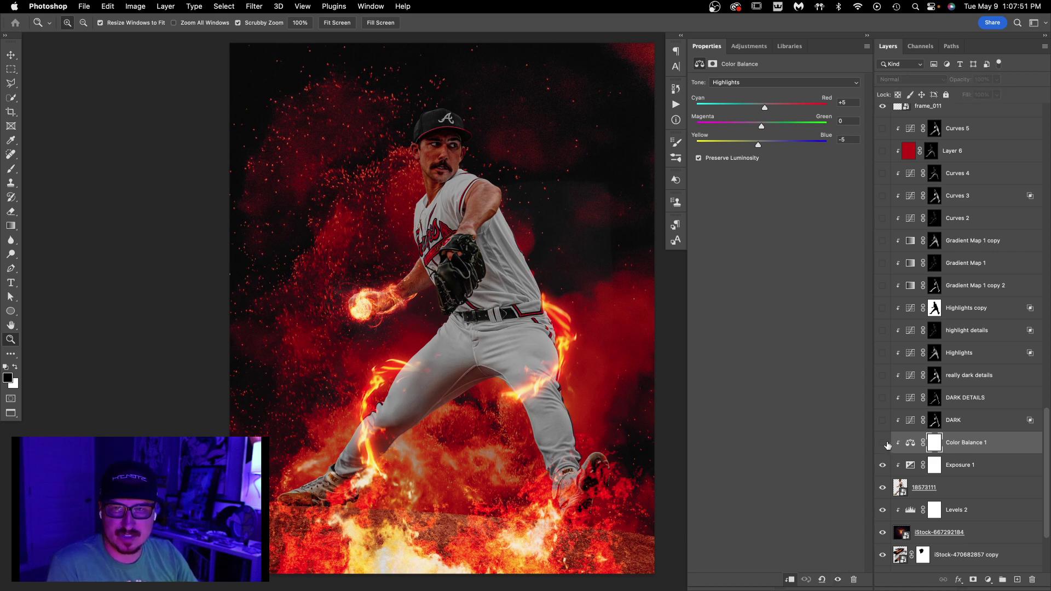
click(883, 443)
click(882, 443)
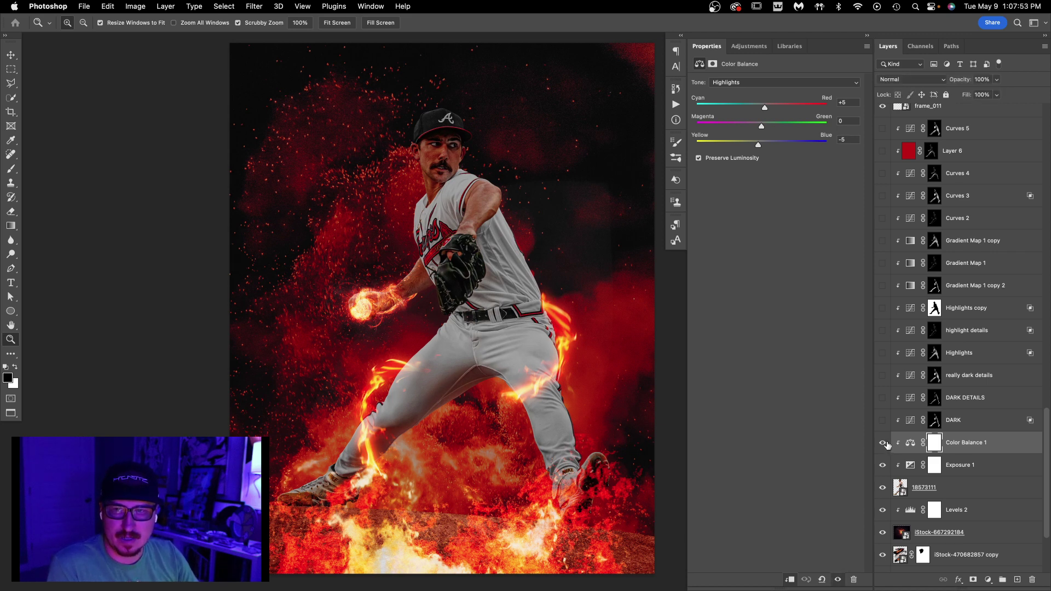
click(883, 443)
click(883, 443)
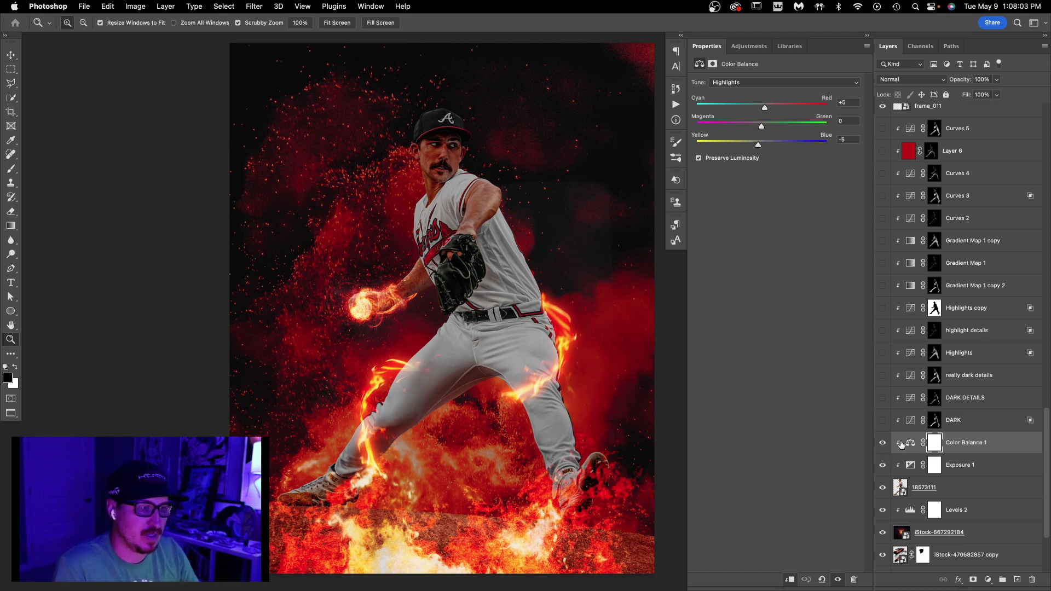
Inspect the DARK layer's curve, turn on the Highlights copy Curves layer, and show its layer mask properties.
click(956, 423)
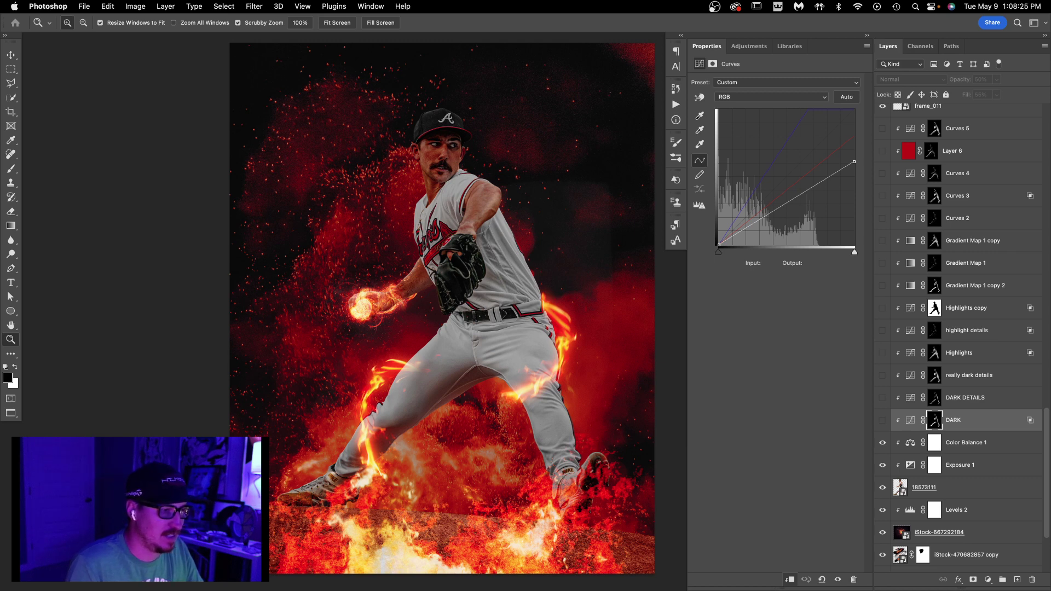
key(Tab)
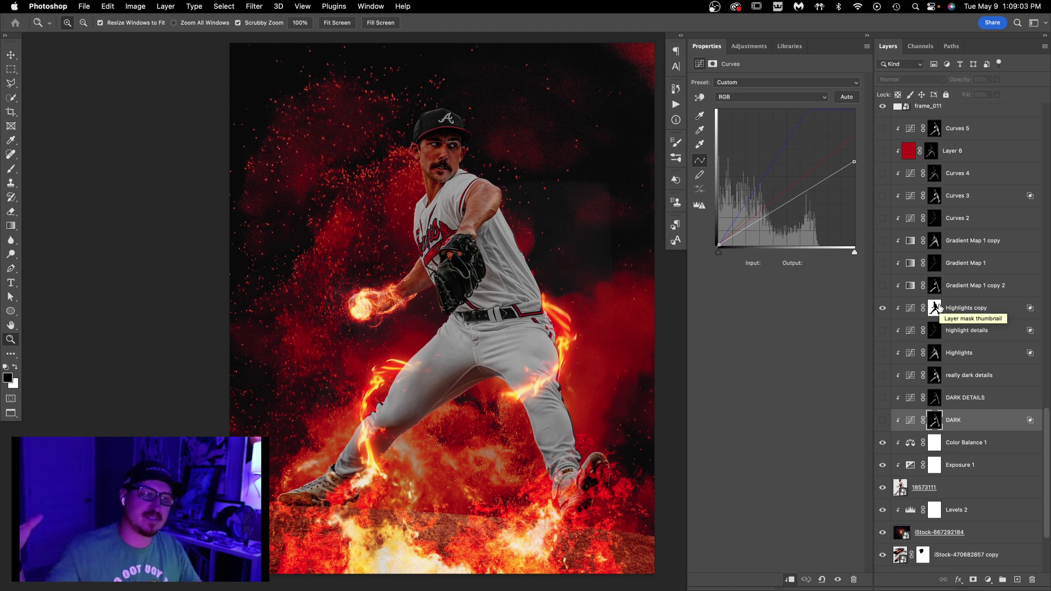
click(936, 308)
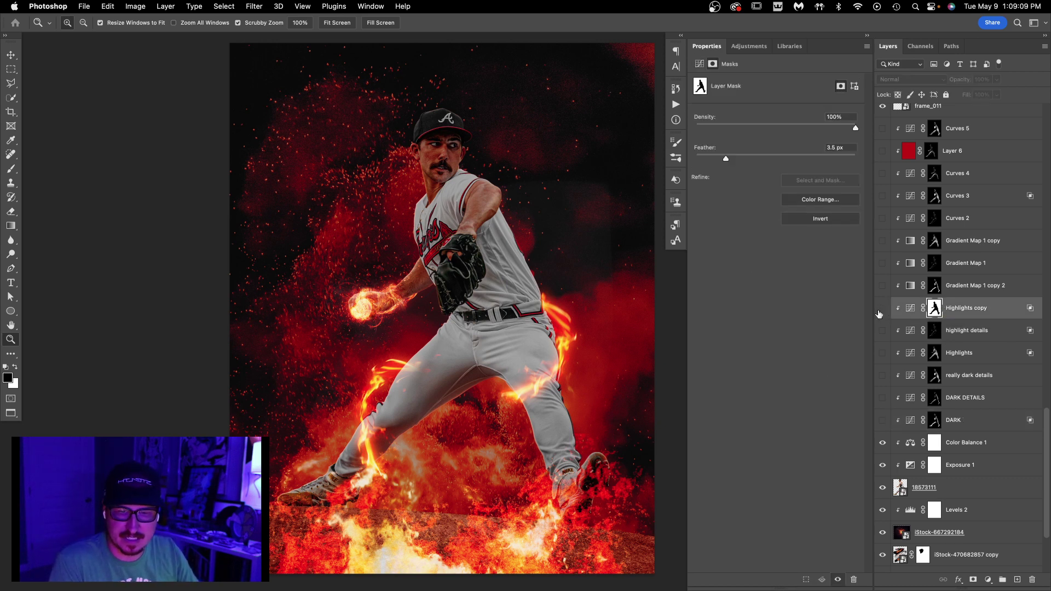
Turn off the wex6V5PQuVM-unsplash fire layer and the 369659 copy layer to clear the flames around the mound.
scroll(909, 263, up, 10)
scroll(913, 239, up, 10)
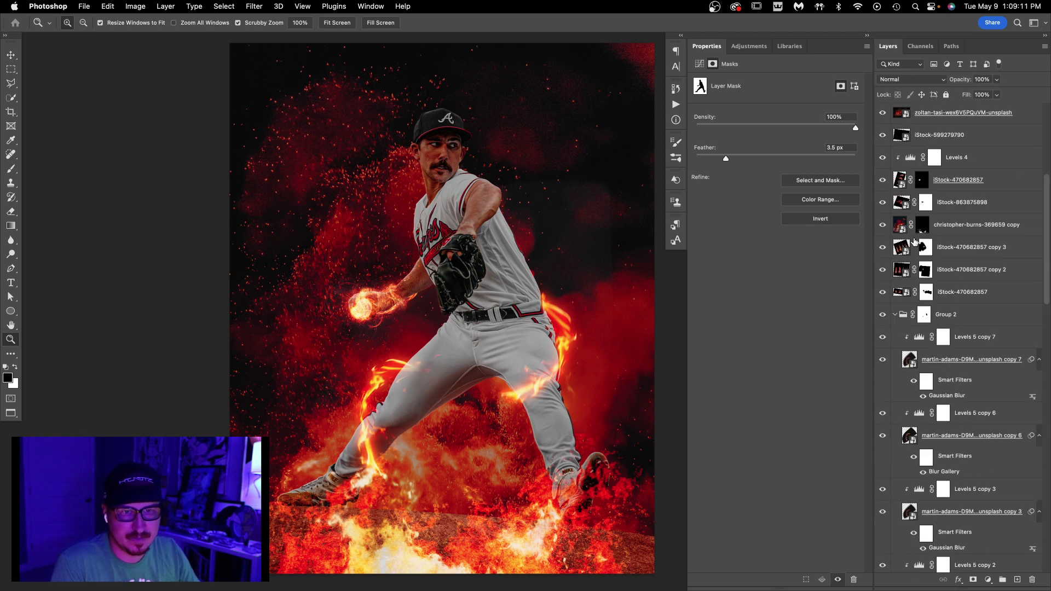
click(884, 165)
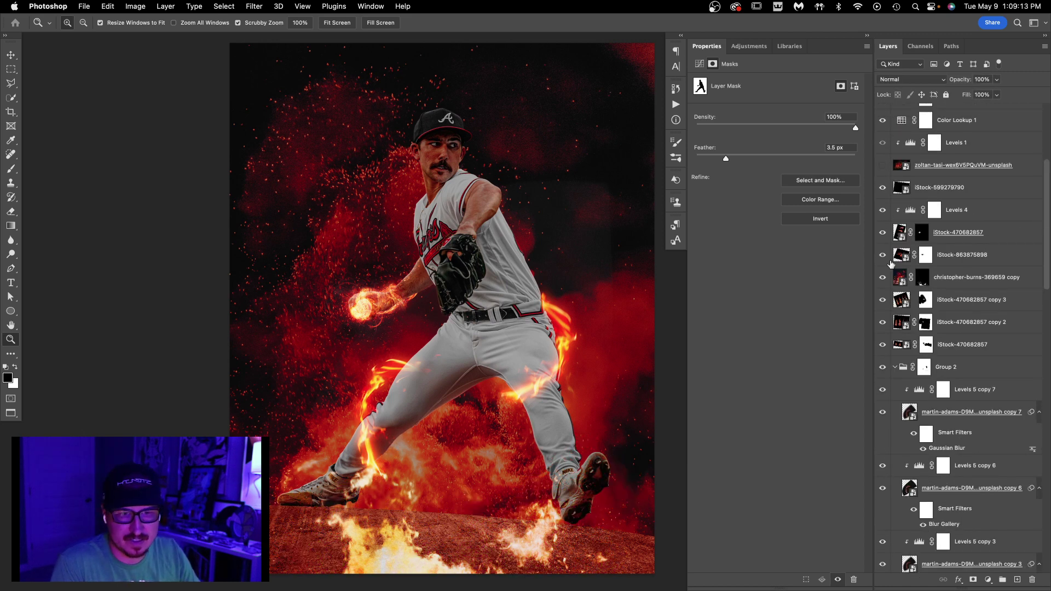
click(883, 278)
Turn on the pitcher's DARK Curves layer and compare the shading with it off and on.
scroll(890, 277, down, 10)
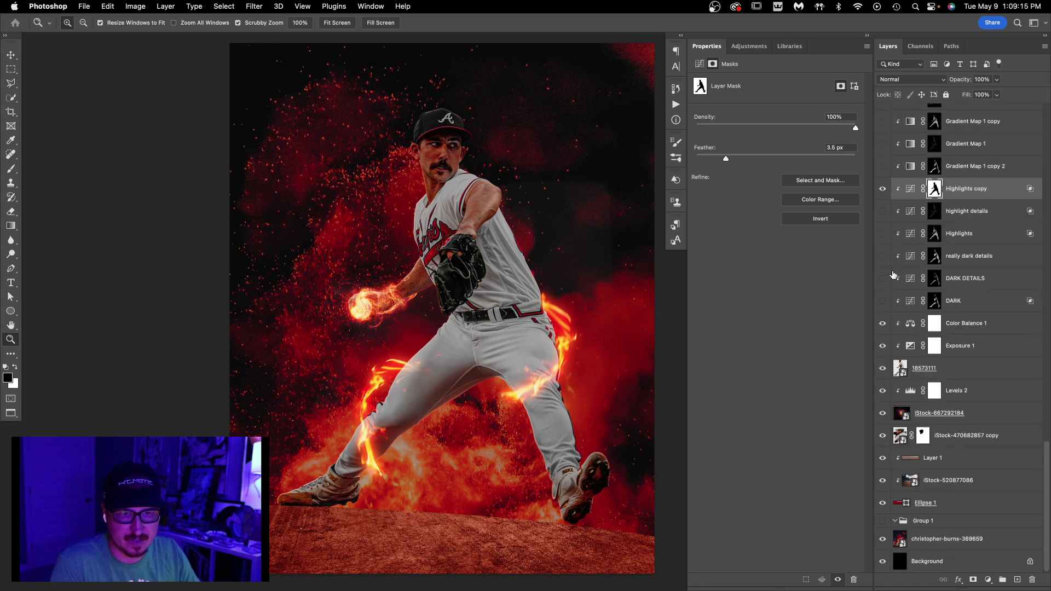
scroll(893, 274, down, 1)
click(953, 460)
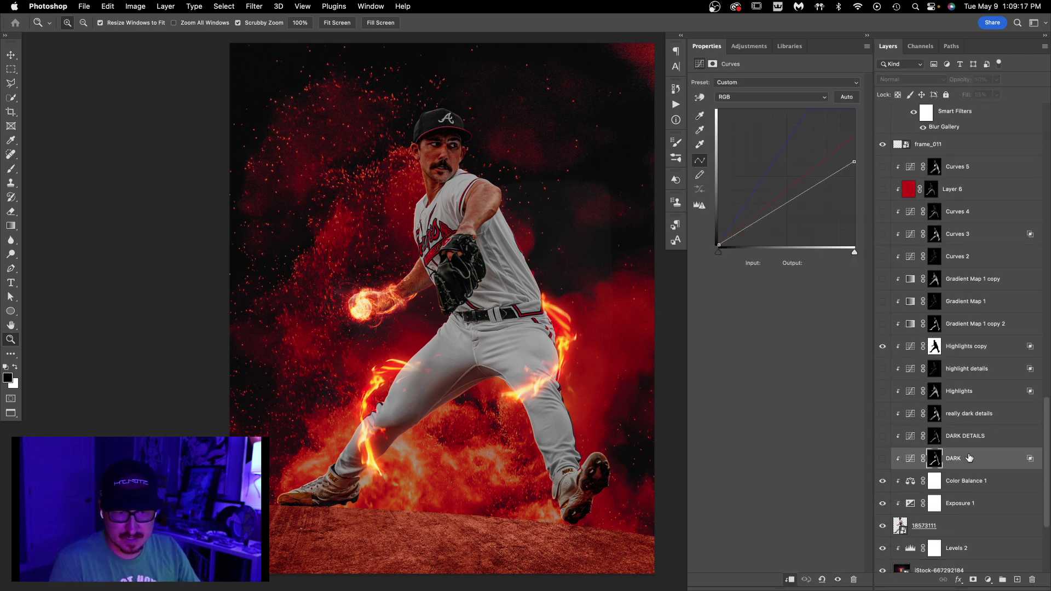
click(881, 463)
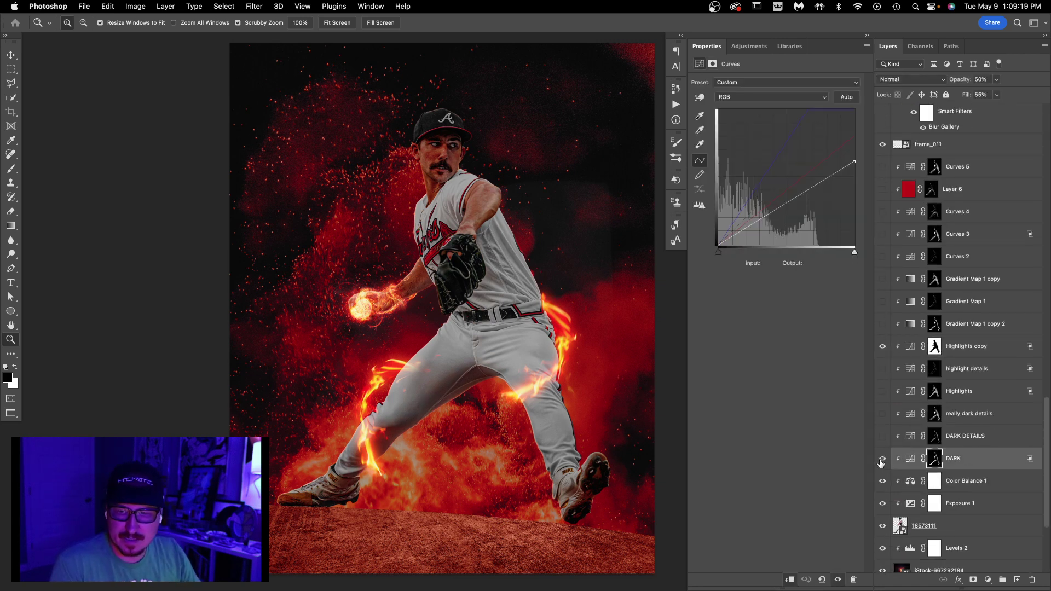
click(881, 463)
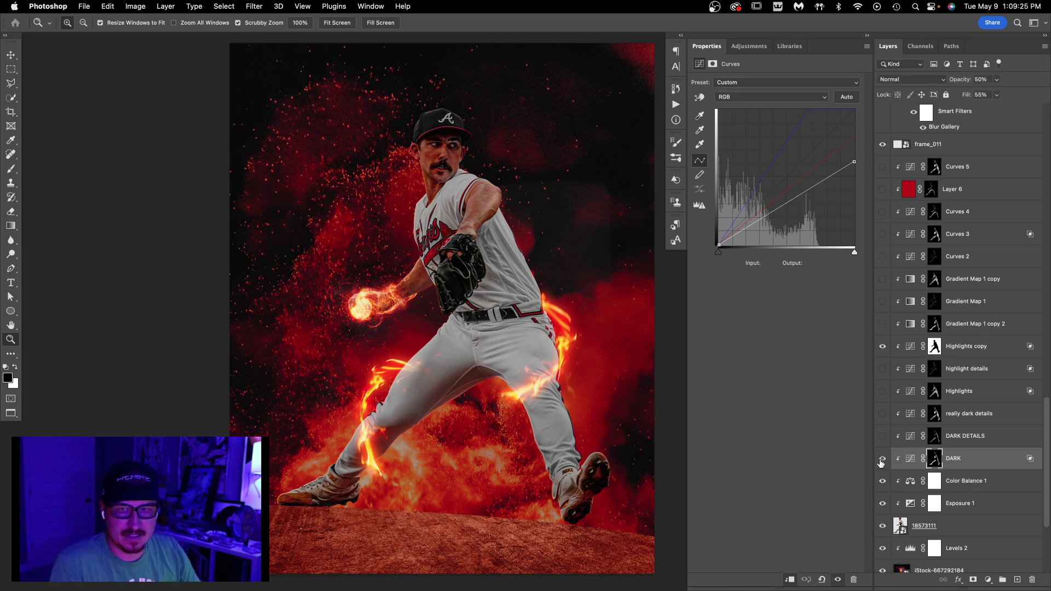
Compare the pitcher with the DARK layer off and on, and review its curve against the DARK DETAILS curve.
click(882, 459)
click(881, 459)
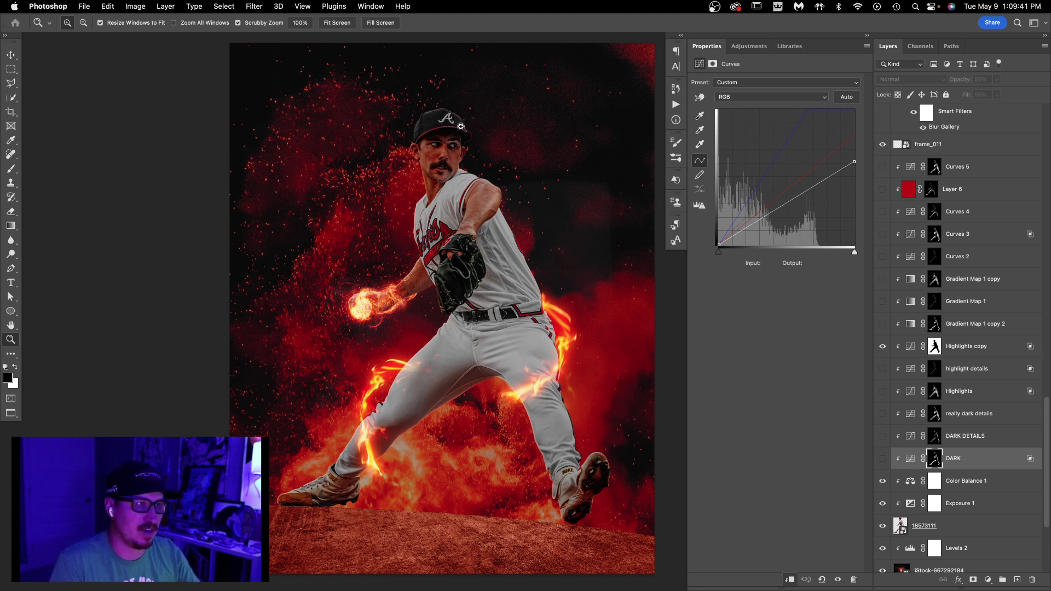
click(882, 460)
click(889, 438)
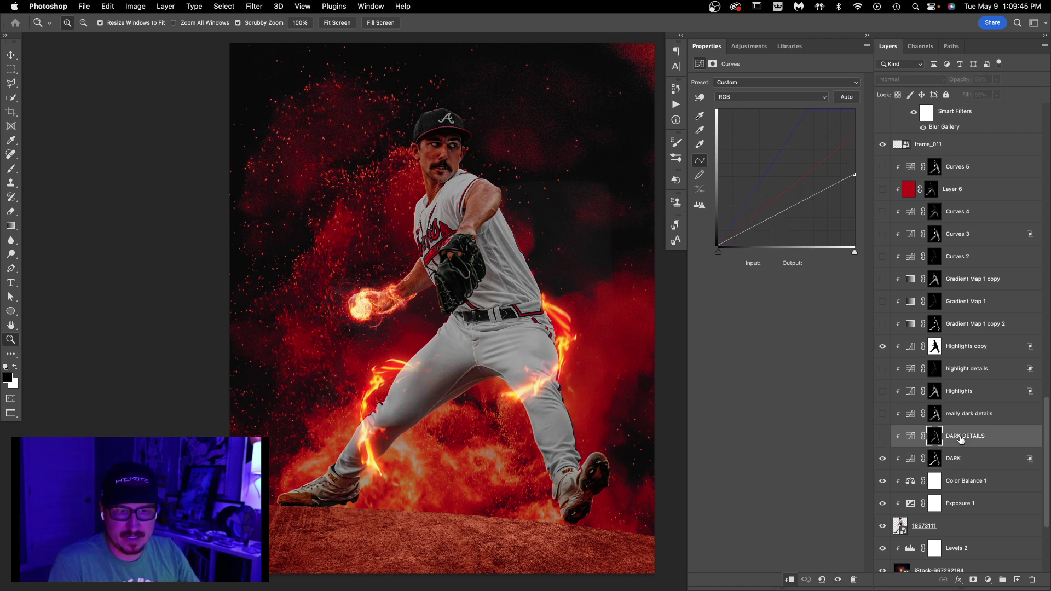
click(953, 458)
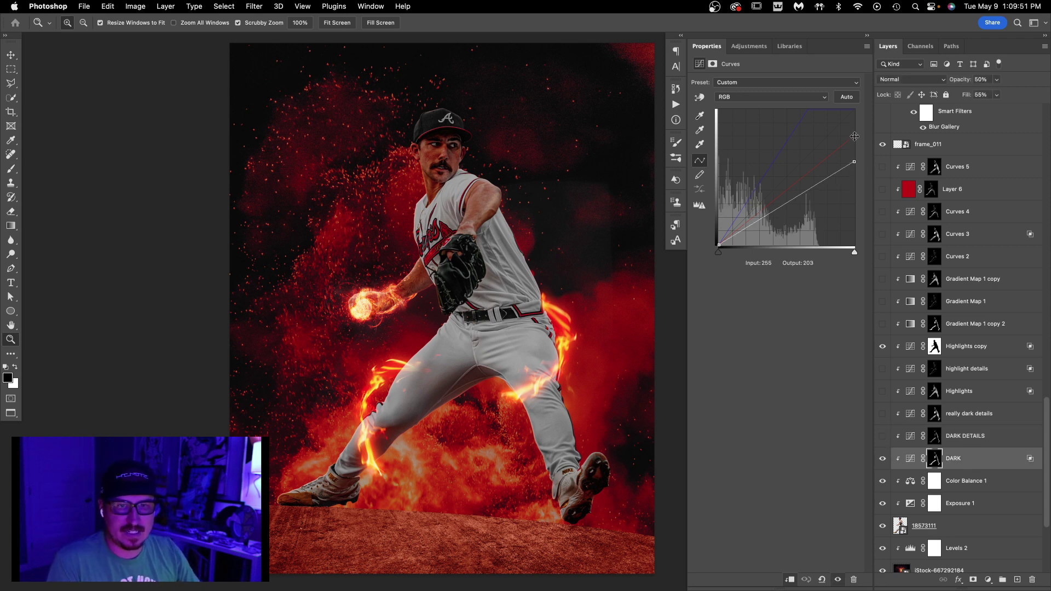
Inspect the DARK DETAILS and really dark details curves and turn on both layers.
click(976, 433)
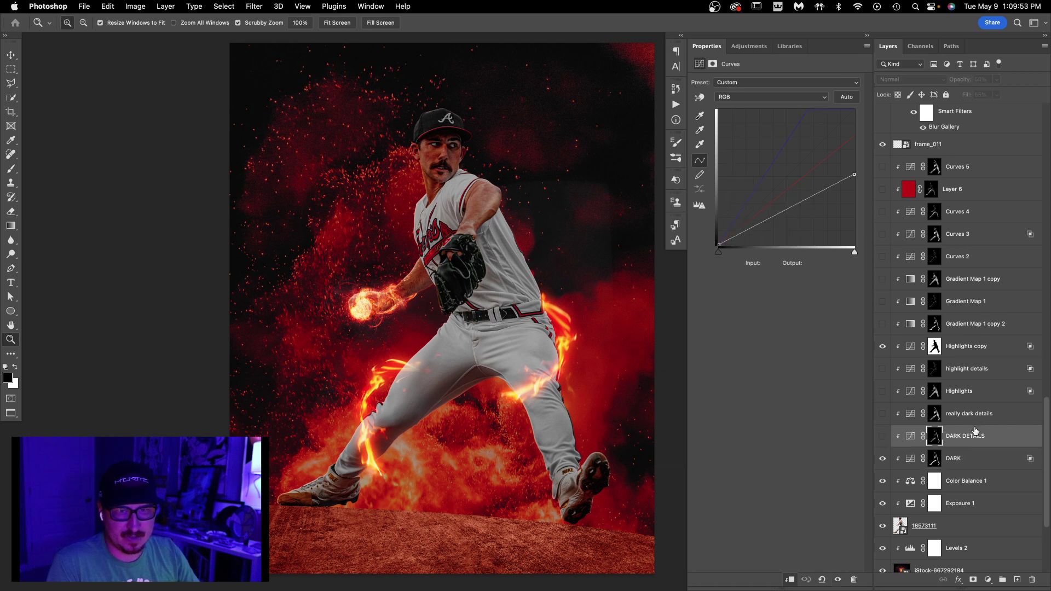
click(974, 418)
click(972, 440)
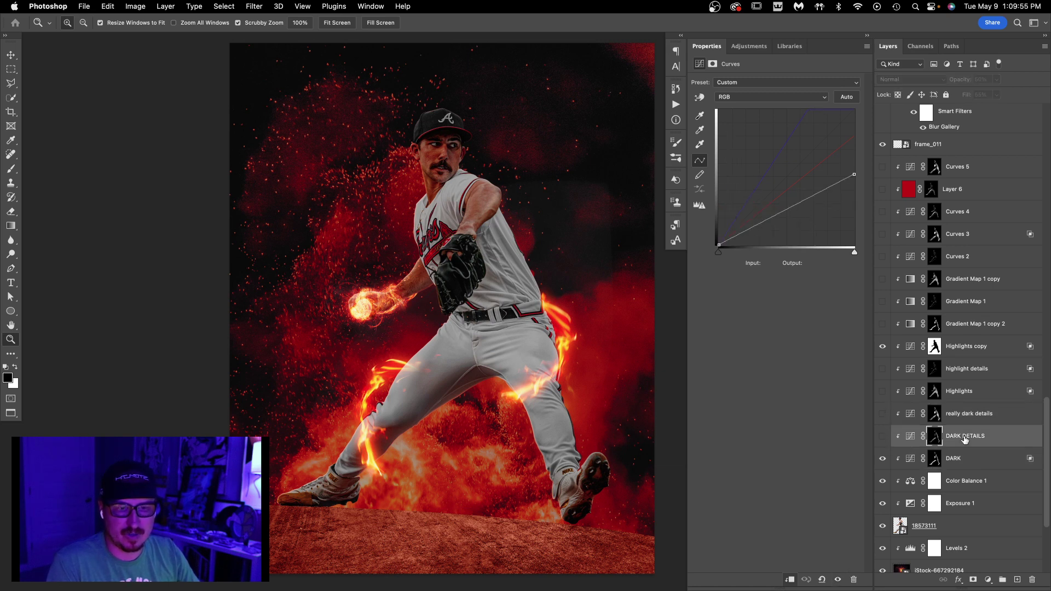
click(883, 436)
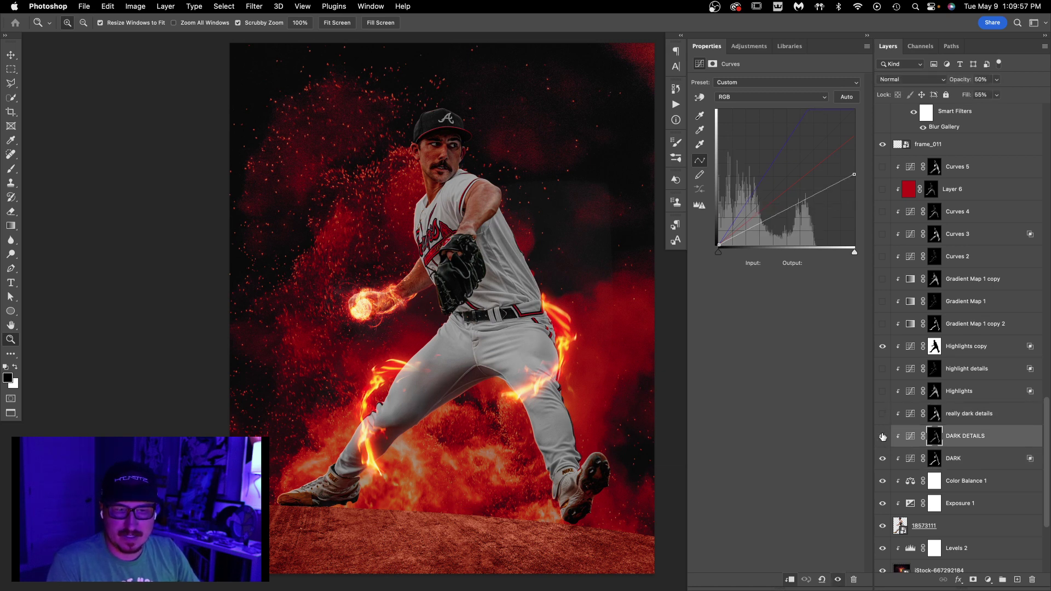
click(881, 414)
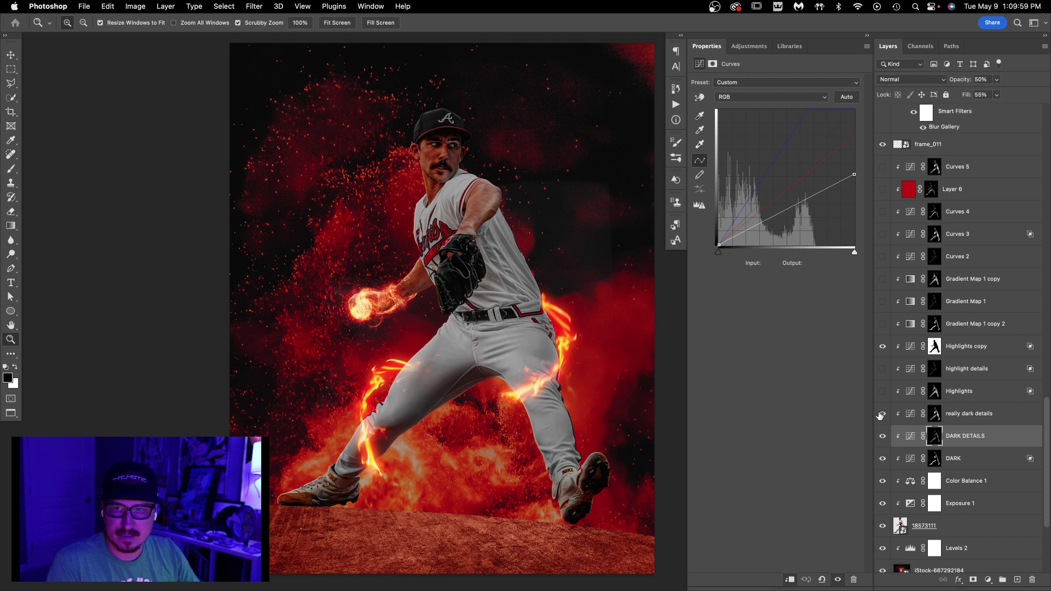
Inspect the really dark details curve and compare the pitcher's upper body up close with that layer off and on.
click(948, 419)
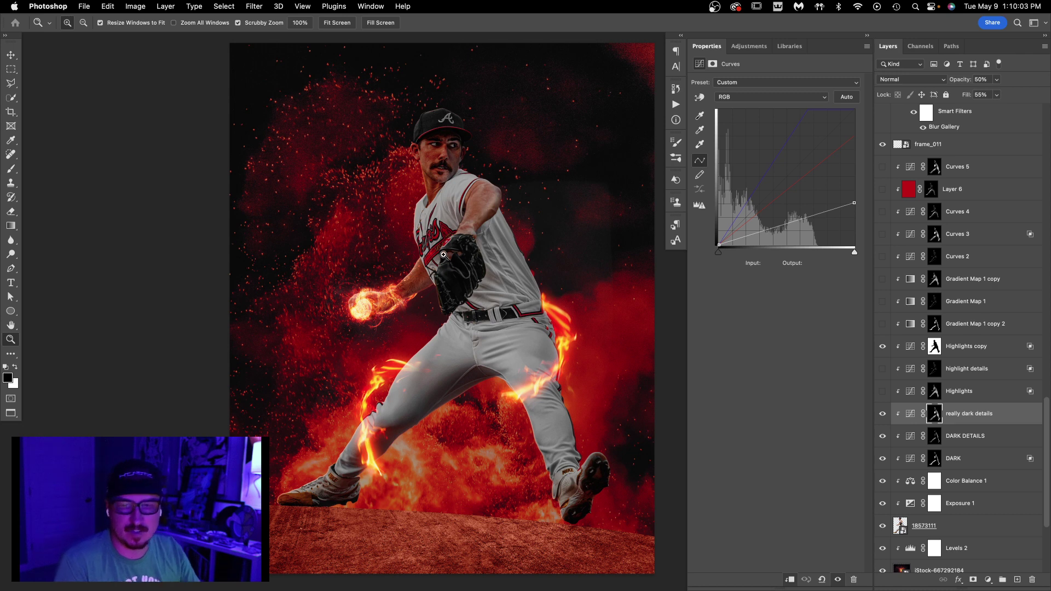
click(438, 200)
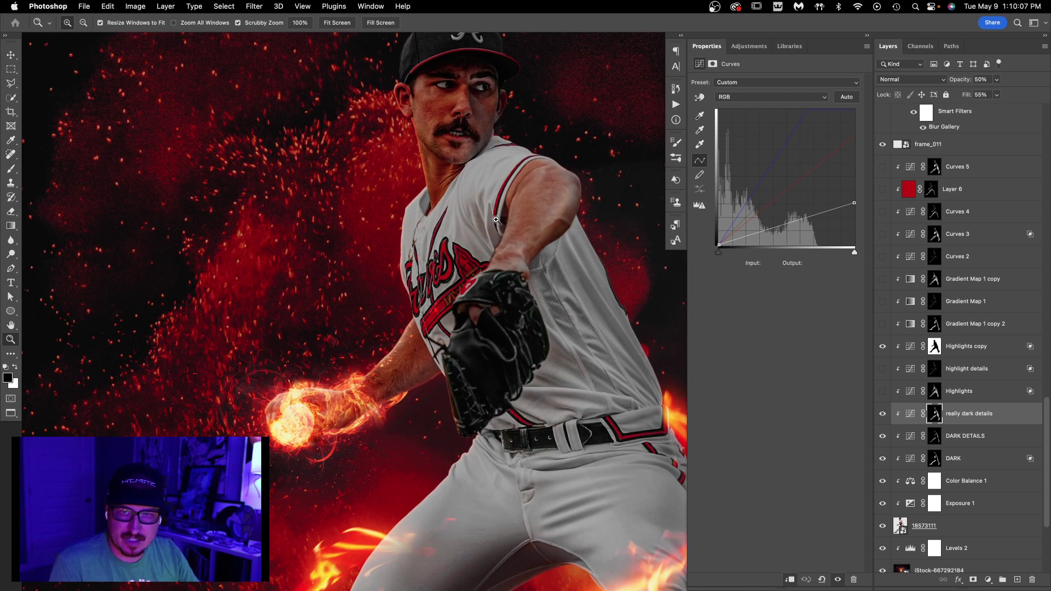
click(883, 414)
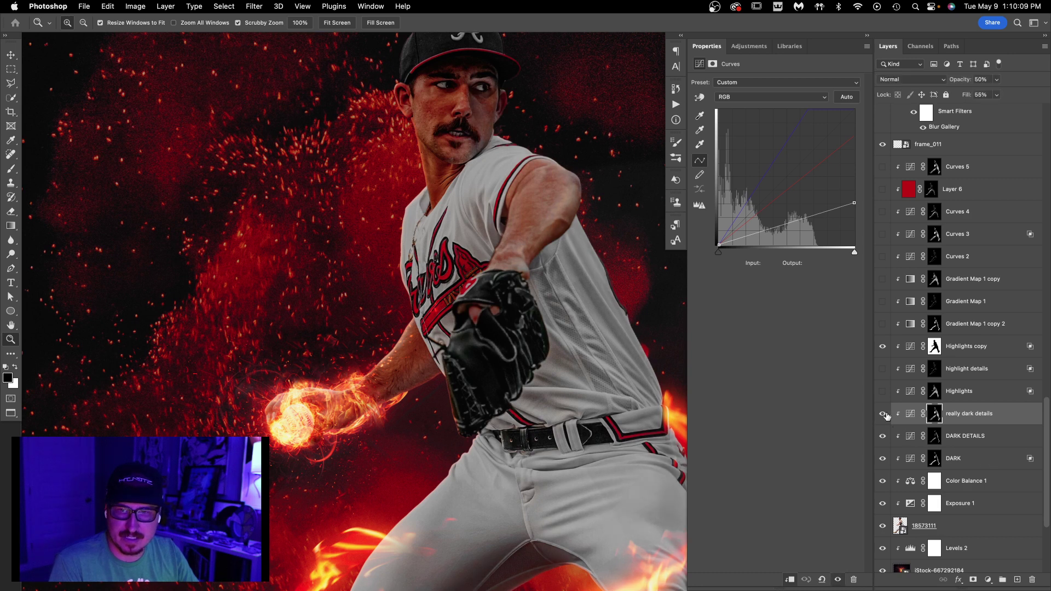
click(882, 414)
click(882, 414)
click(882, 414)
click(882, 414)
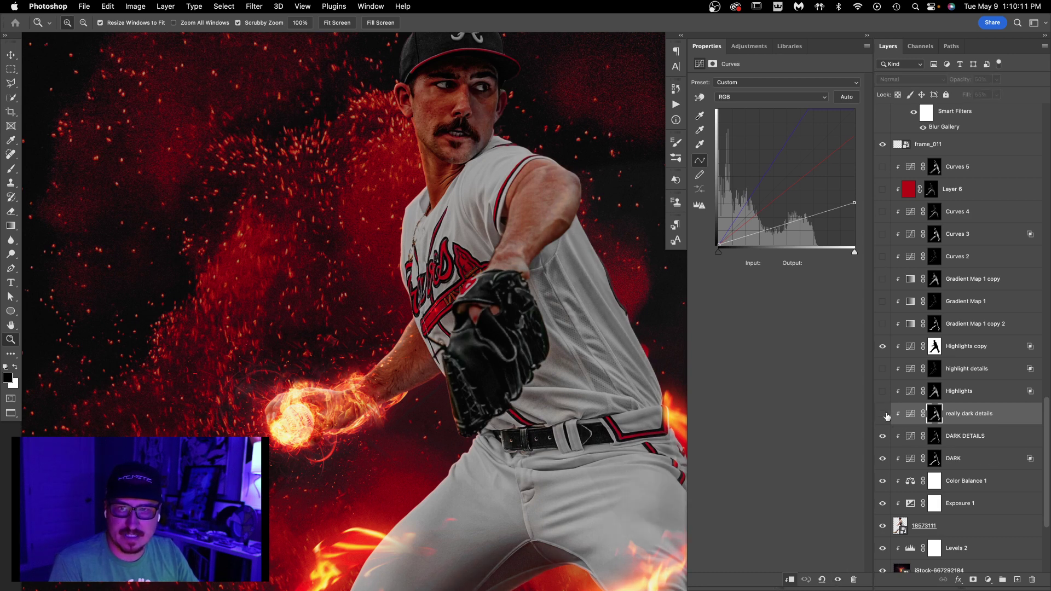
click(883, 414)
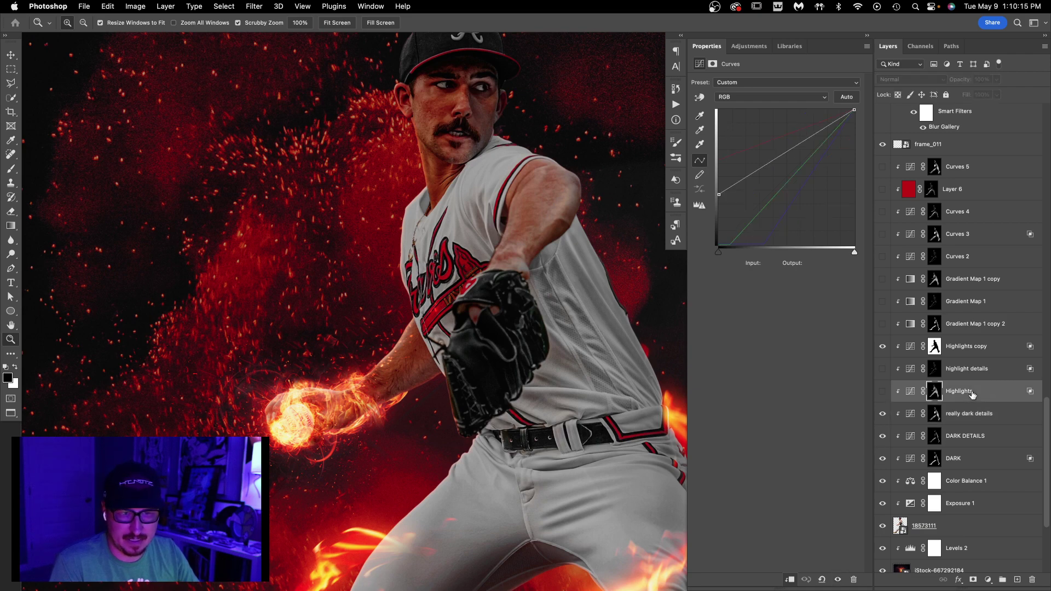
Inspect the Highlights layer's curve and turn the layer on, comparing the whole pitcher with and without it.
click(972, 393)
alt+click(591, 359)
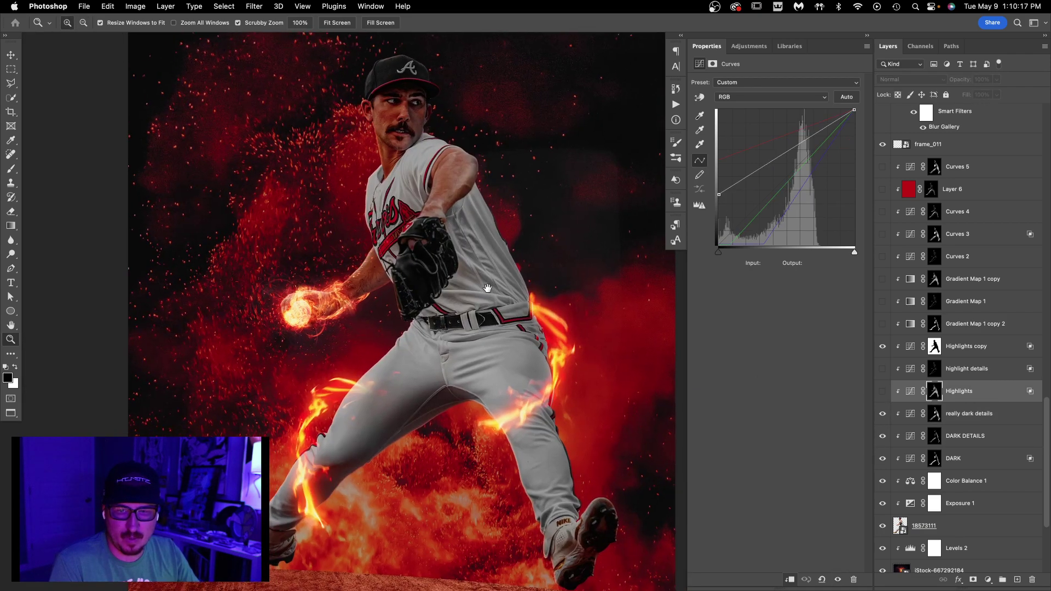
click(883, 392)
click(882, 392)
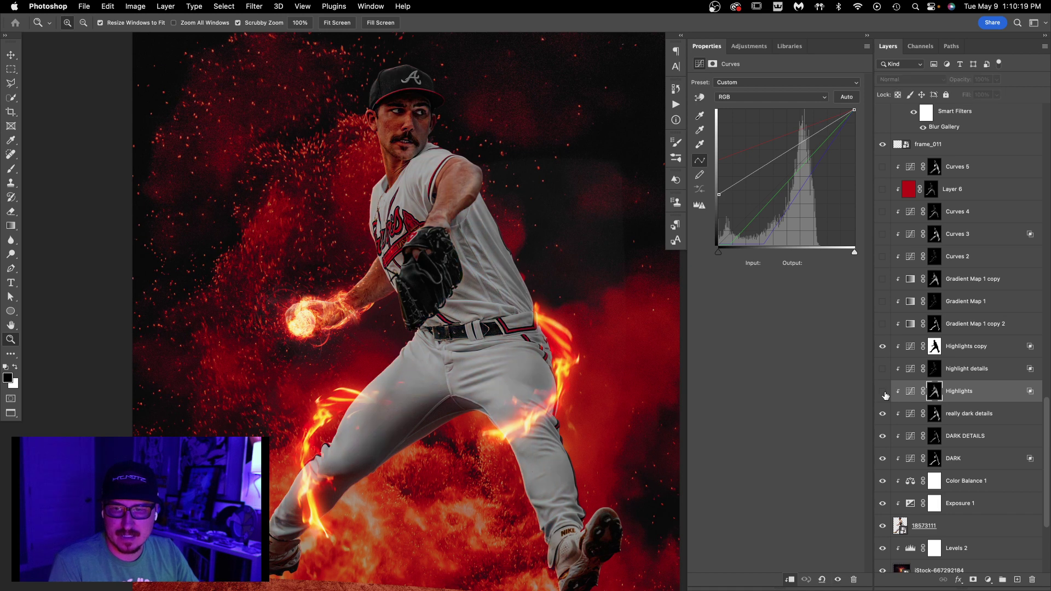
click(883, 392)
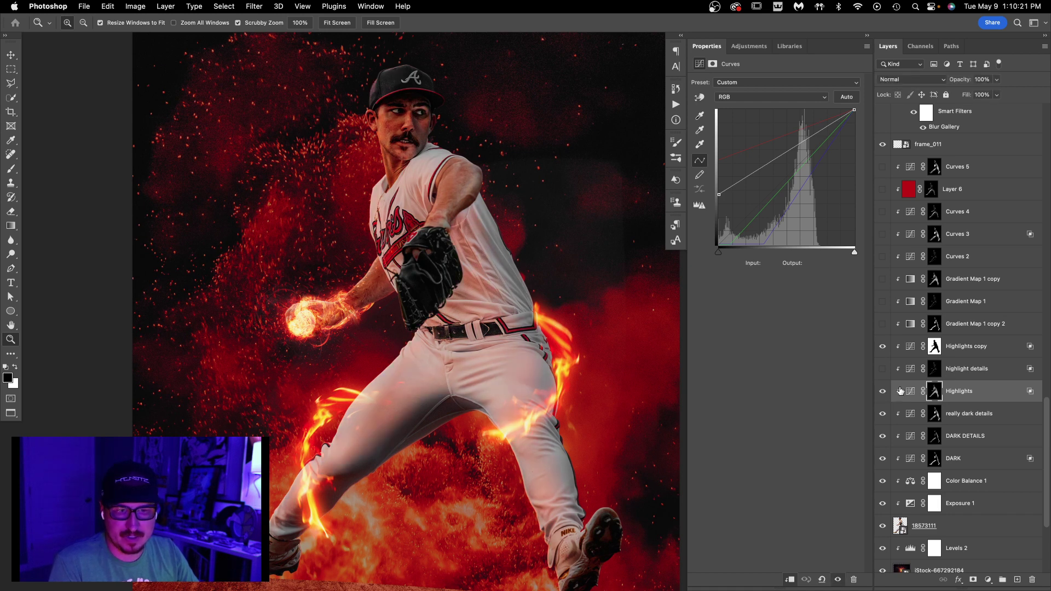
Turn on the highlight details Curves layer and compare the pitcher repeatedly with it off and on.
click(882, 370)
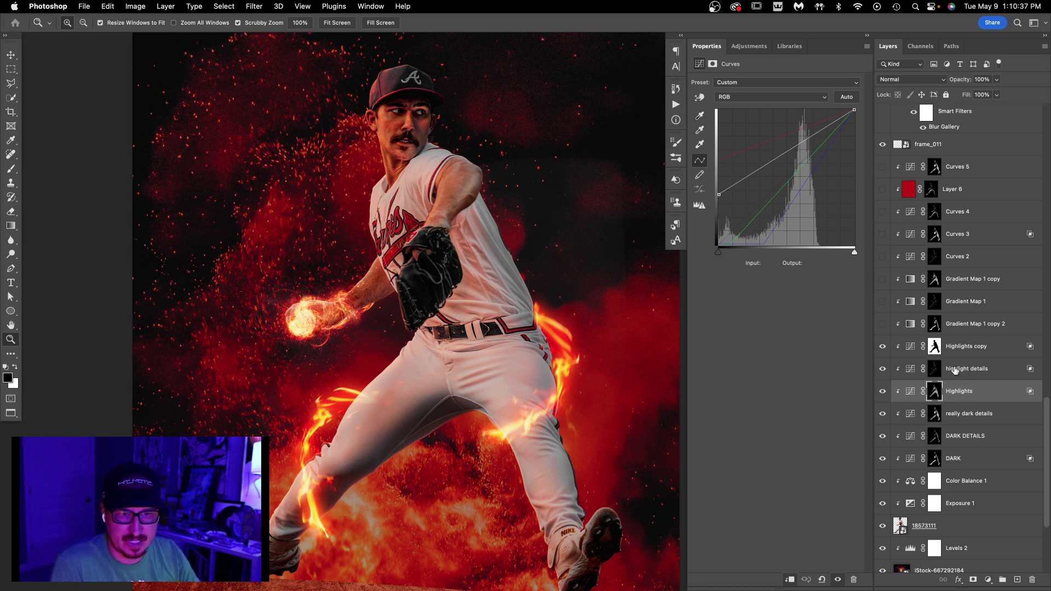
click(883, 369)
click(883, 369)
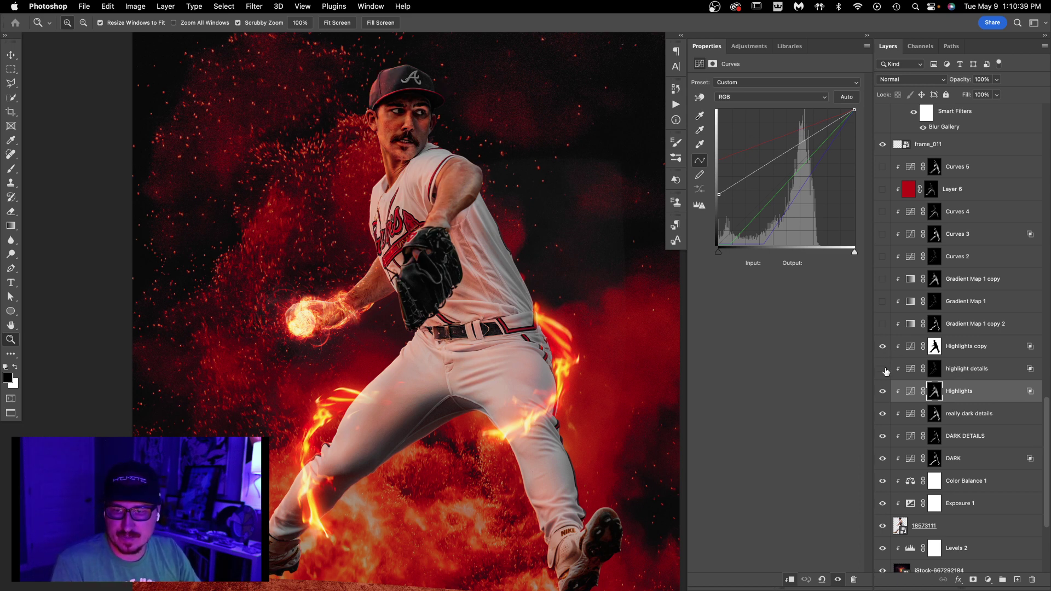
click(883, 369)
click(884, 369)
click(883, 369)
click(883, 369)
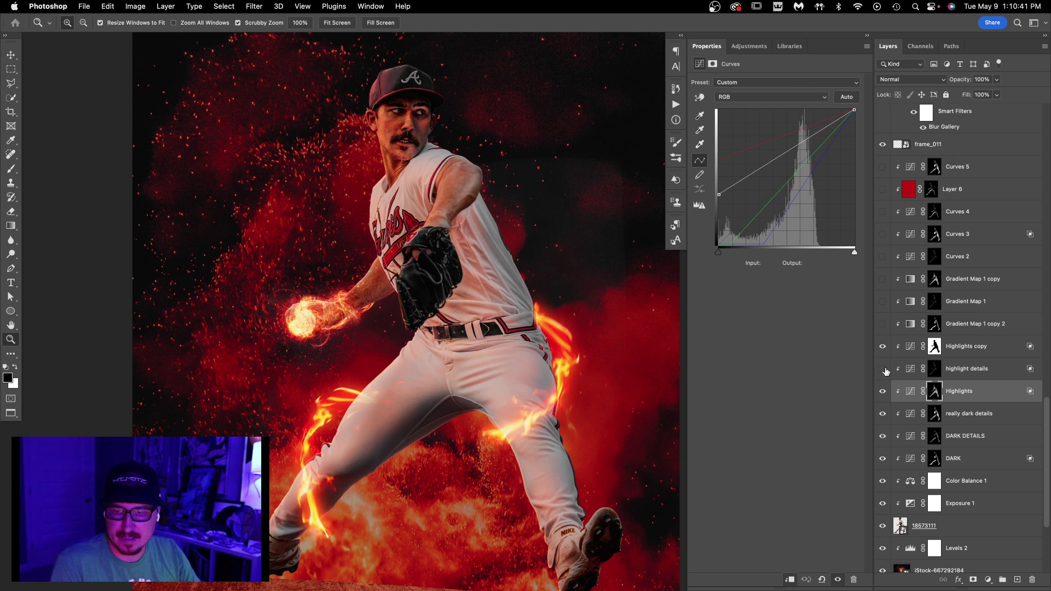
click(884, 369)
click(883, 369)
click(886, 371)
click(886, 371)
click(887, 373)
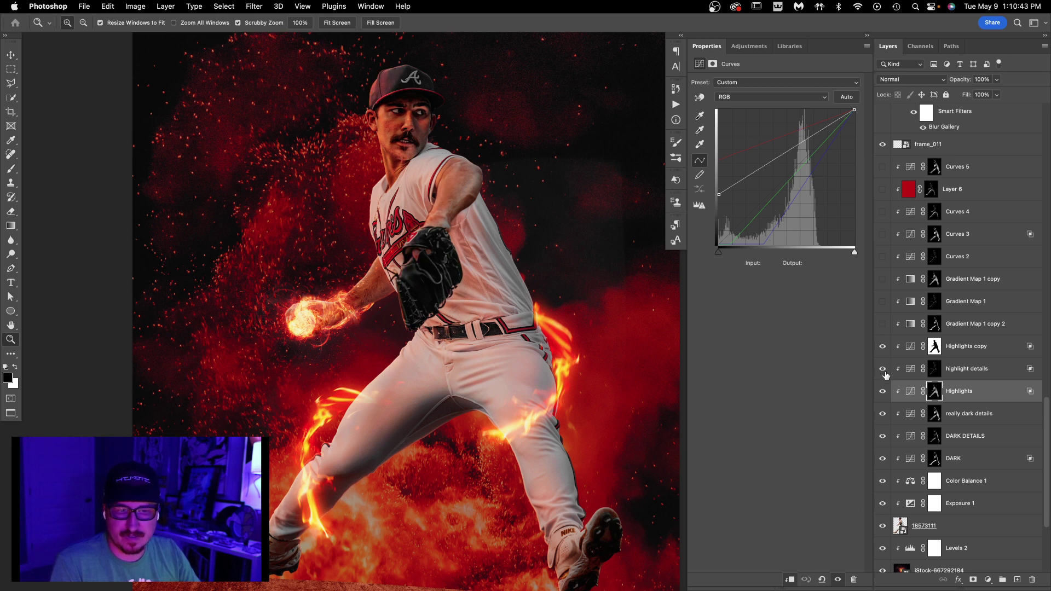
Compare the pitcher with the Highlights layer off and on, and inspect the Highlights copy curve.
click(883, 392)
click(883, 392)
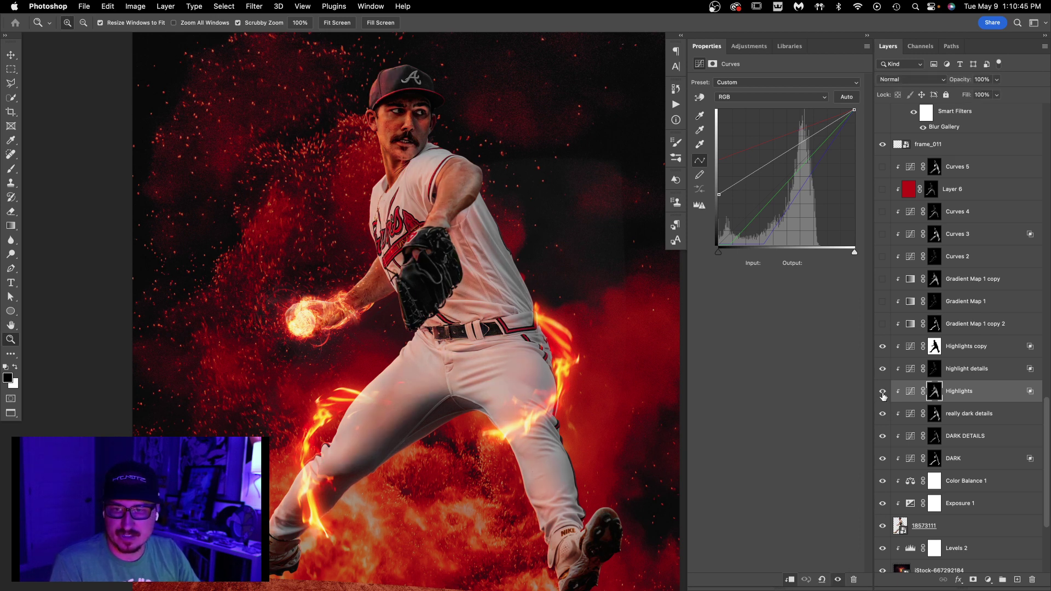
click(883, 392)
click(883, 392)
click(963, 346)
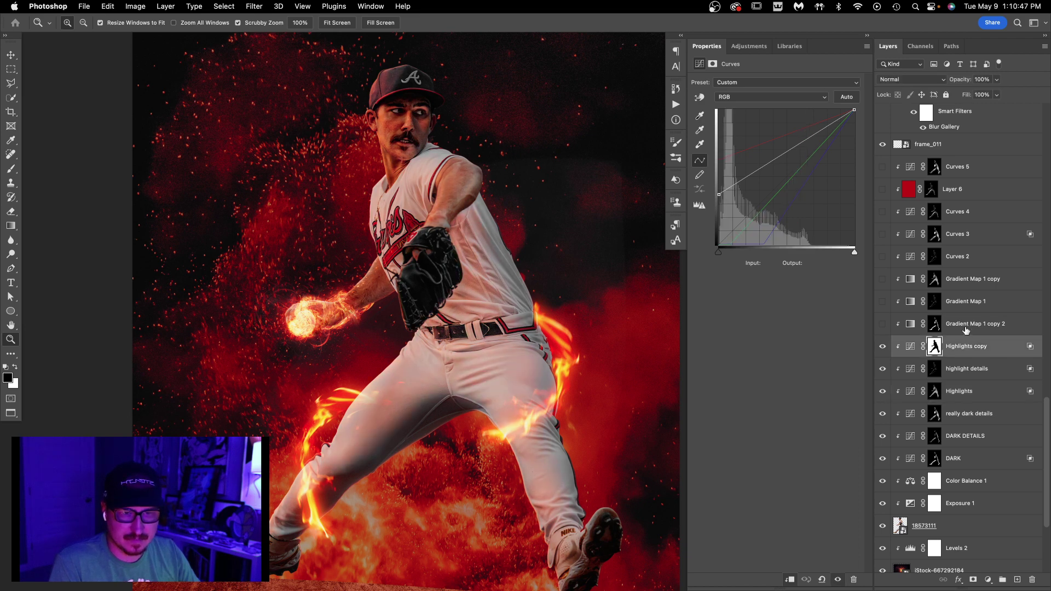
Turn on the blue Gradient Map 1 copy 2 layer and compare its tint on the pitcher off and on.
click(966, 325)
click(882, 326)
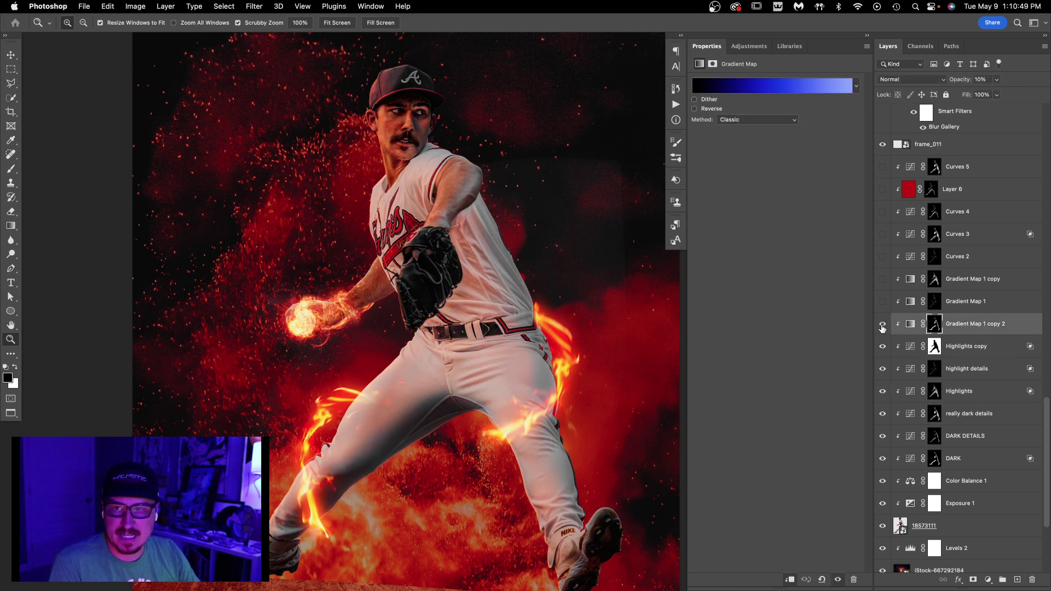
click(882, 326)
click(882, 326)
click(883, 326)
click(883, 326)
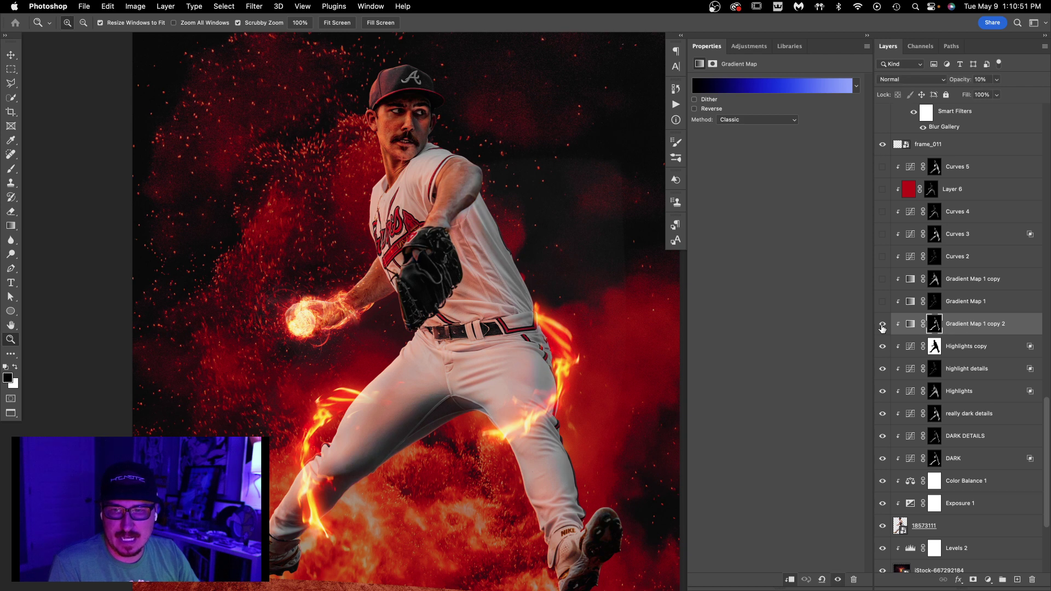
click(882, 326)
click(883, 326)
click(882, 326)
click(882, 327)
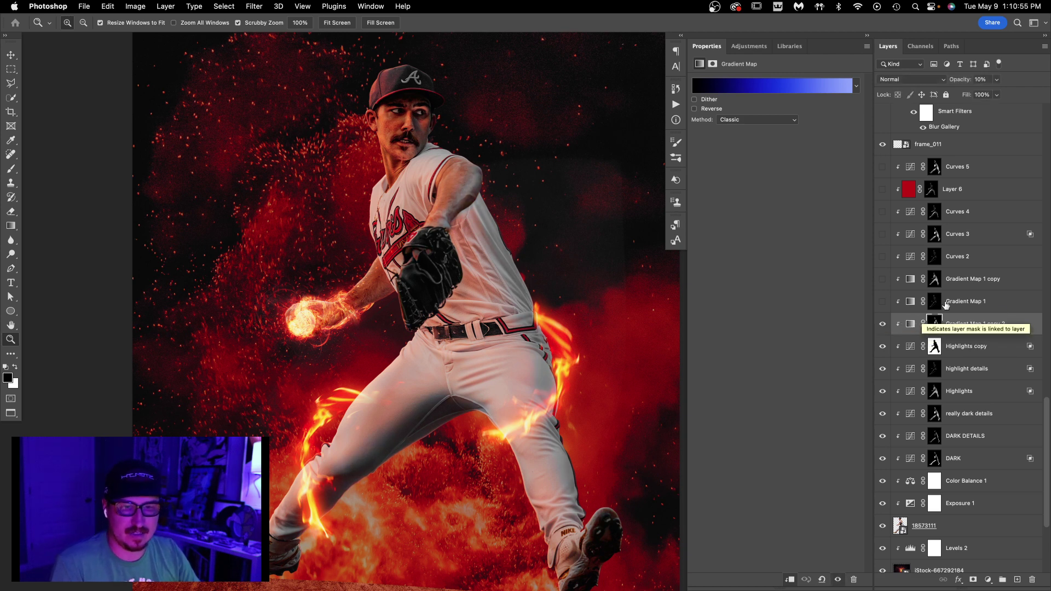
Turn on the red-to-yellow Gradient Map 1 layer, compare the pitcher with it off and on, and show its mask properties.
click(892, 305)
click(882, 302)
click(882, 302)
click(882, 301)
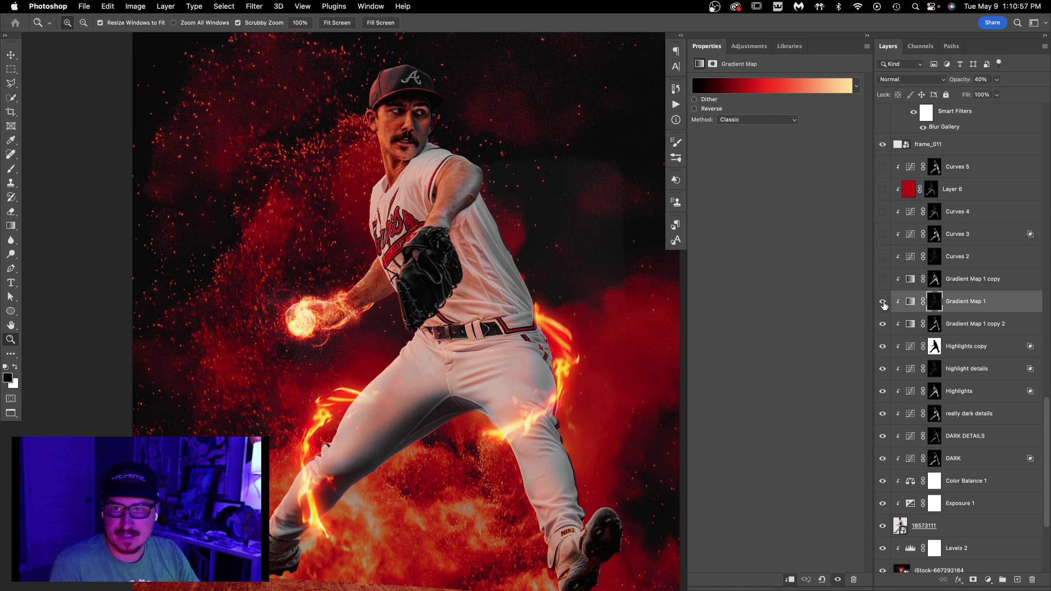
click(882, 302)
click(882, 302)
click(882, 301)
click(882, 302)
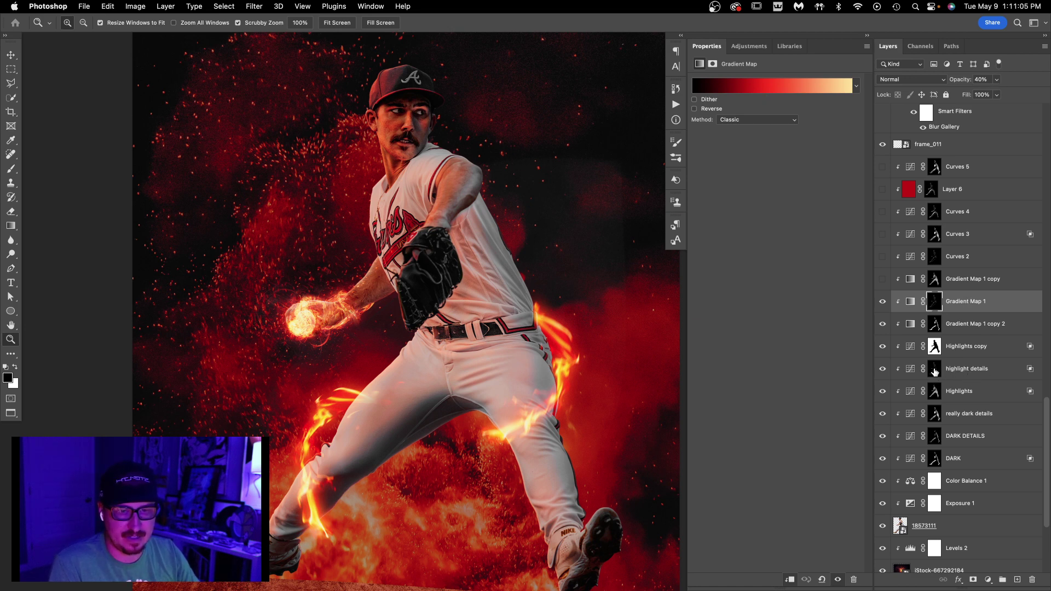
click(935, 305)
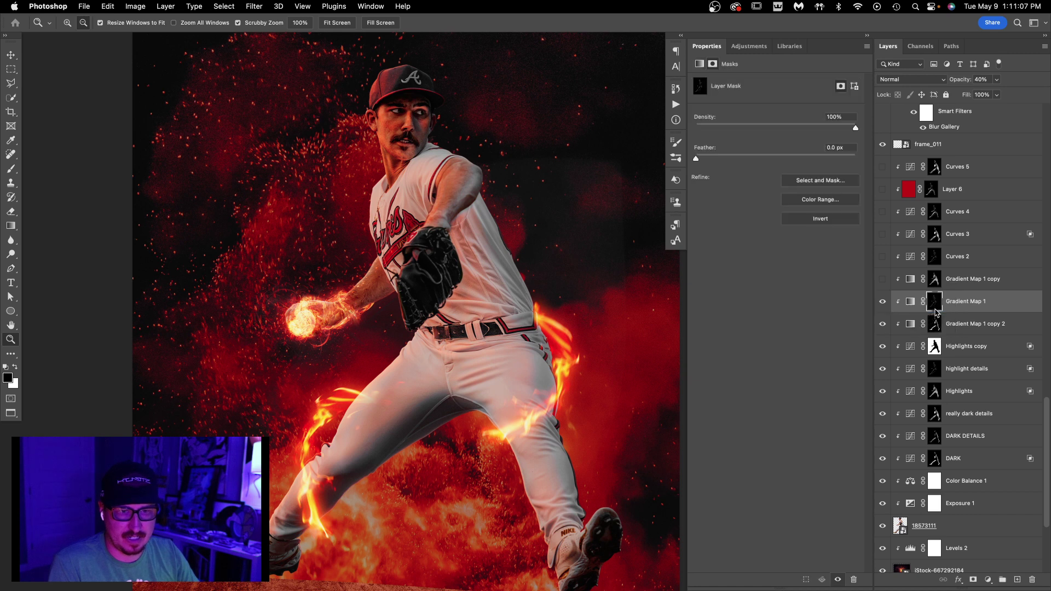
Turn on the Gradient Map 1 copy layer and show its gradient and layer mask properties.
click(957, 284)
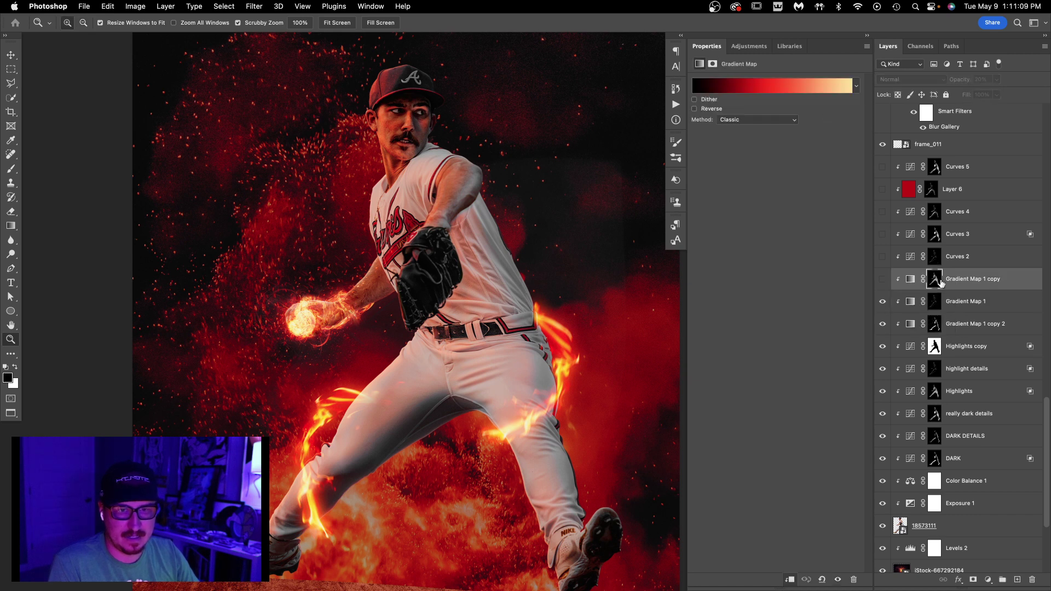
click(883, 279)
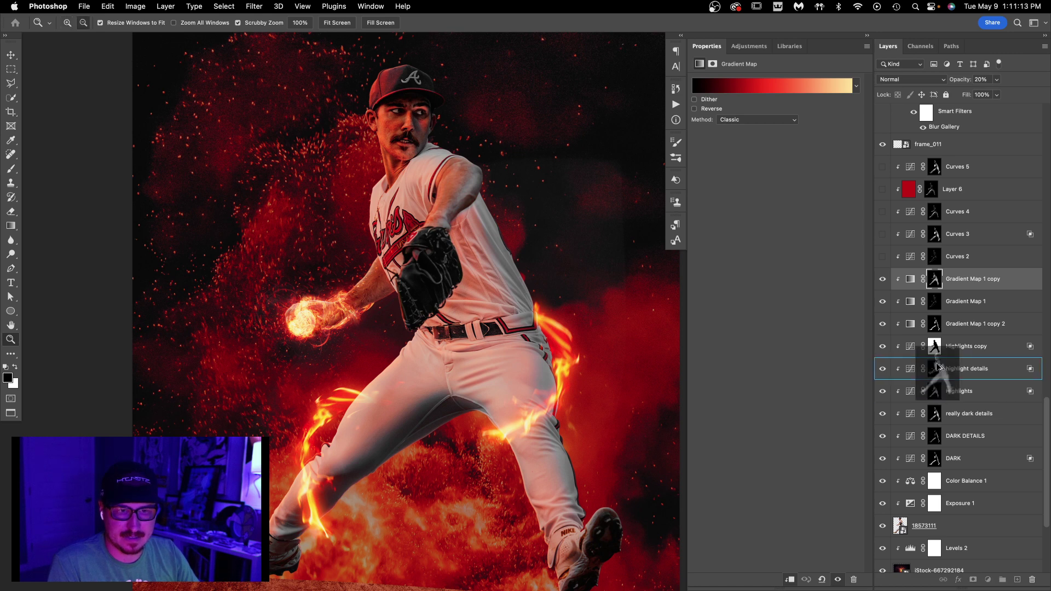
click(935, 279)
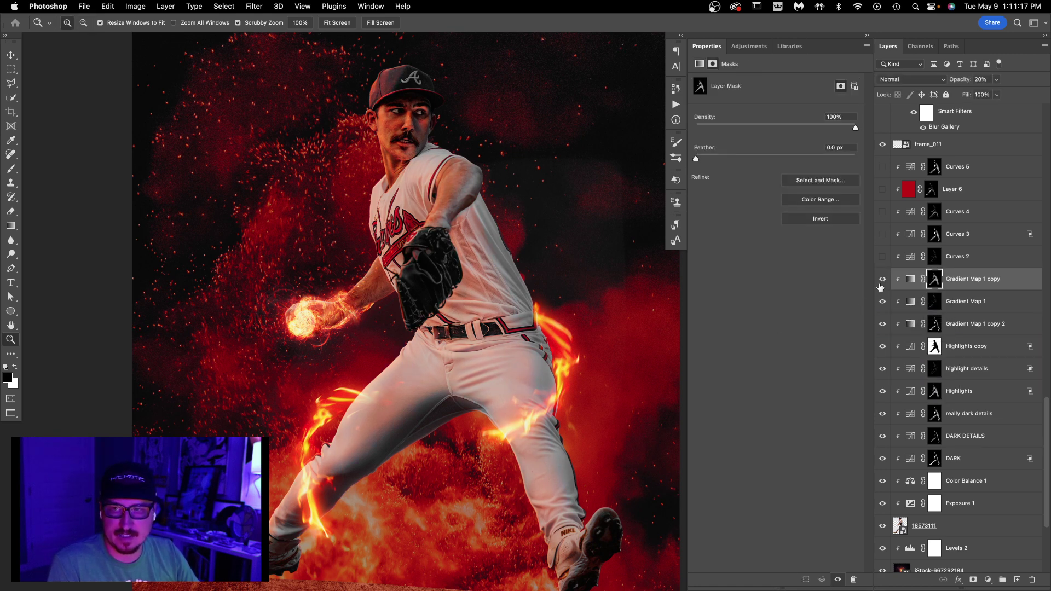
Turn on the Curves 2 layer, inspect its curve, and examine the effect up close on the pitcher's face and cap.
click(970, 257)
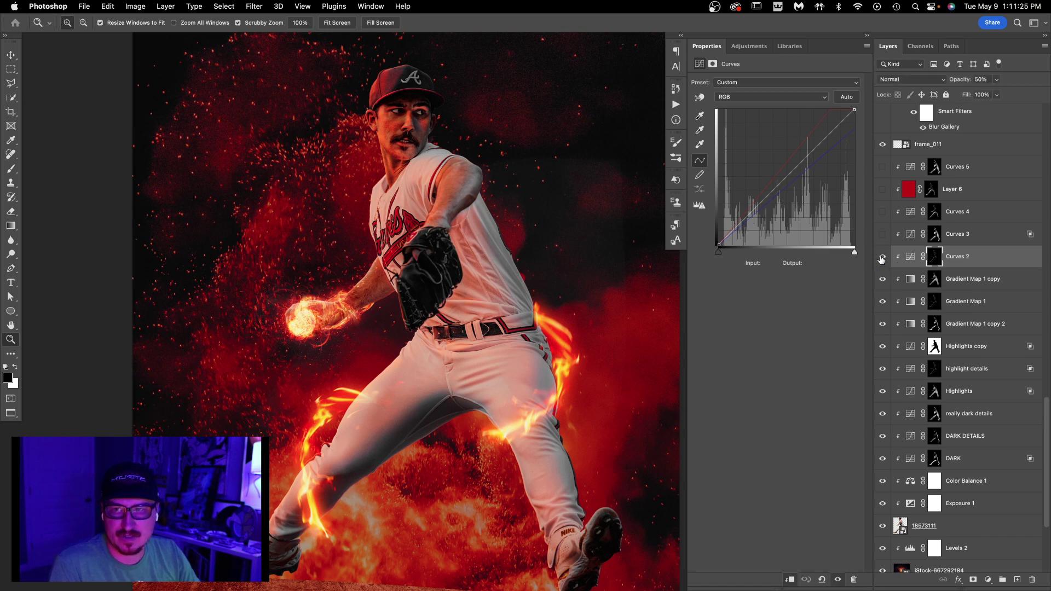
click(882, 257)
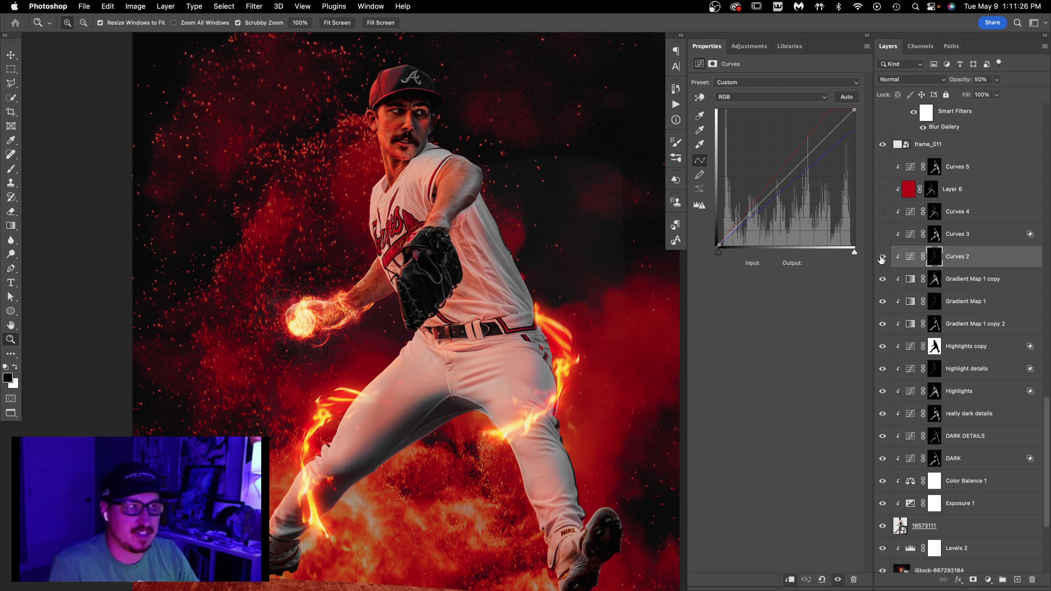
drag(404, 79, 466, 75)
alt+click(466, 75)
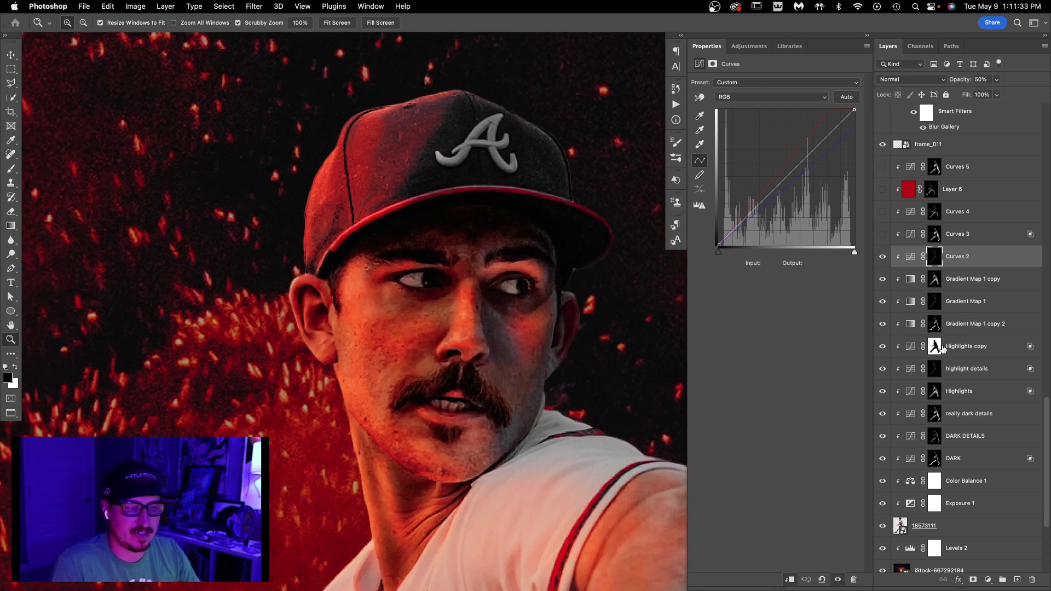
Inspect the Curves 3 layer's curve and turn the layer on to check its shading on the pitcher's face.
click(967, 236)
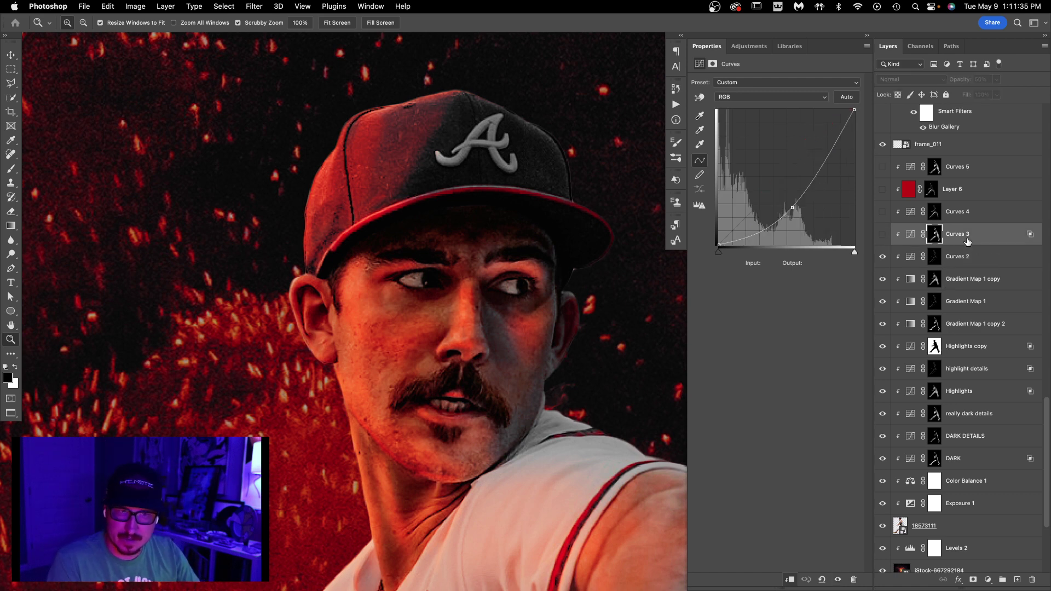
click(883, 235)
click(883, 235)
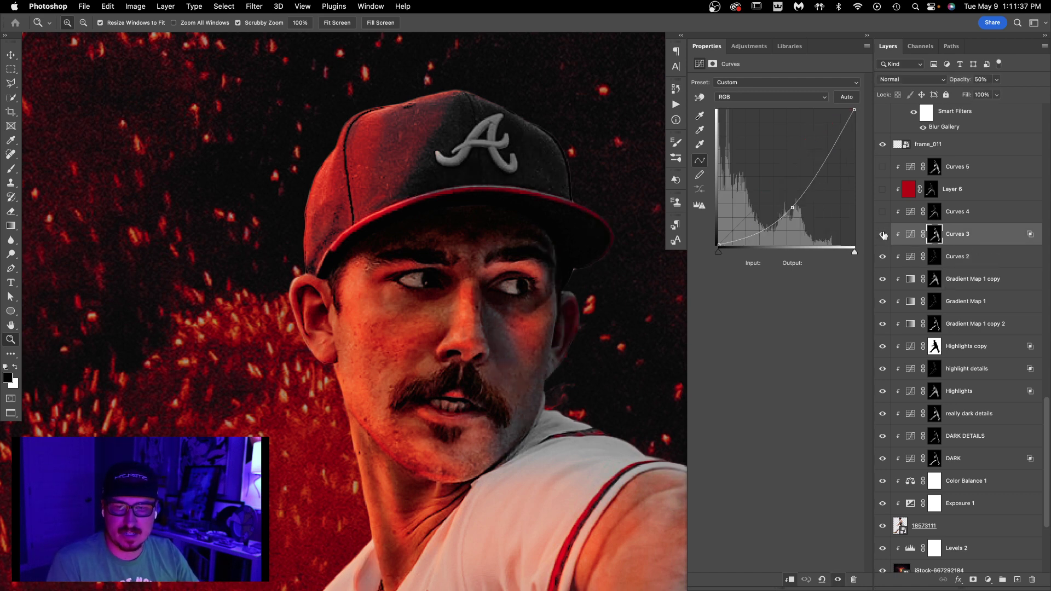
Load the Curves 3 layer's mask as a selection, compare the shaded areas with the layer off and on, and deselect.
click(883, 234)
alt+click(582, 340)
scroll(495, 274, down, 5)
scroll(496, 273, right, 5)
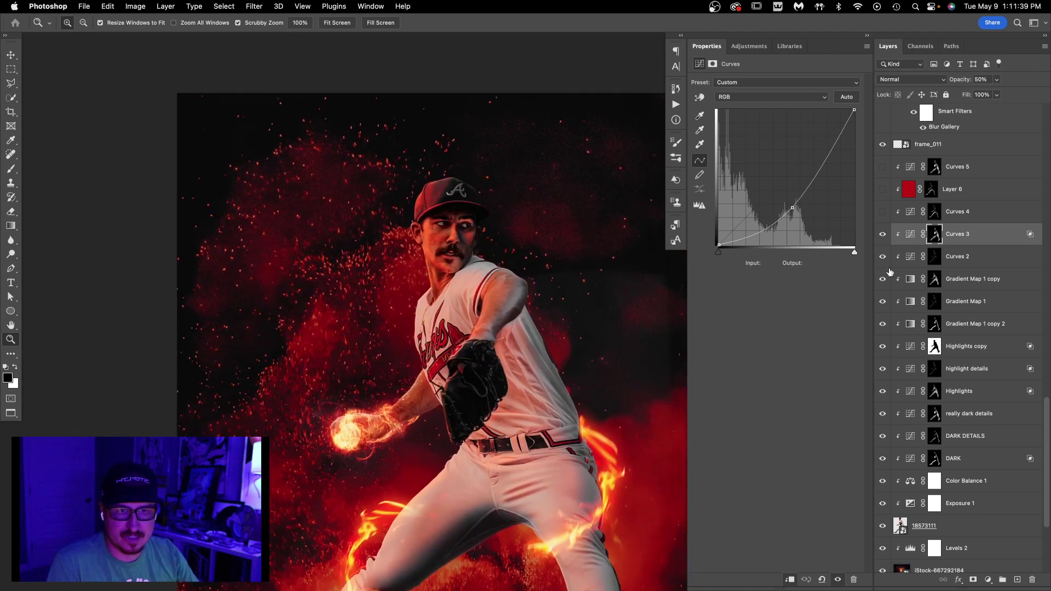
super+click(935, 234)
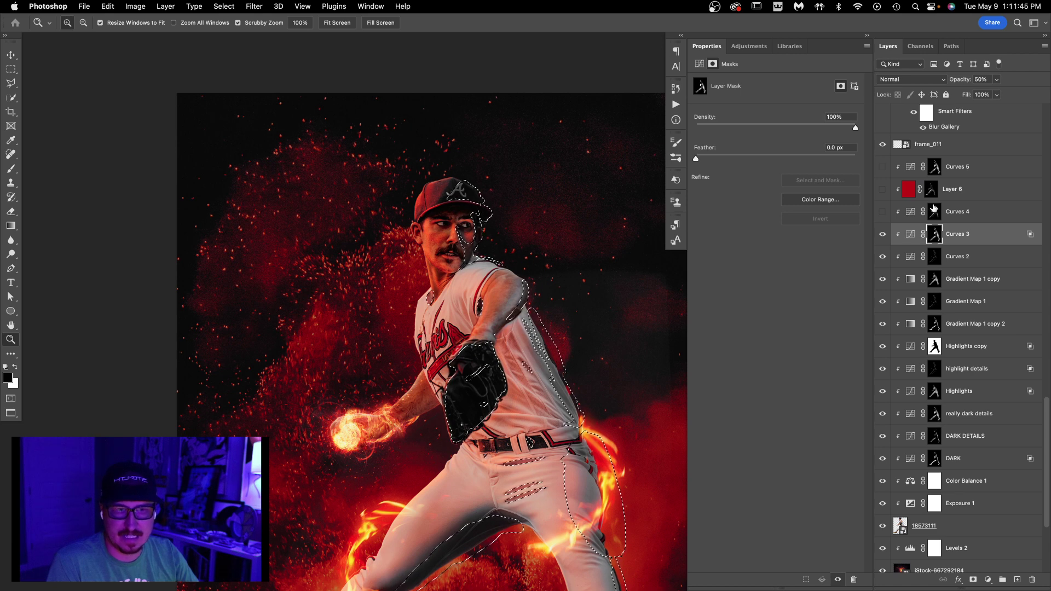
click(881, 234)
click(882, 235)
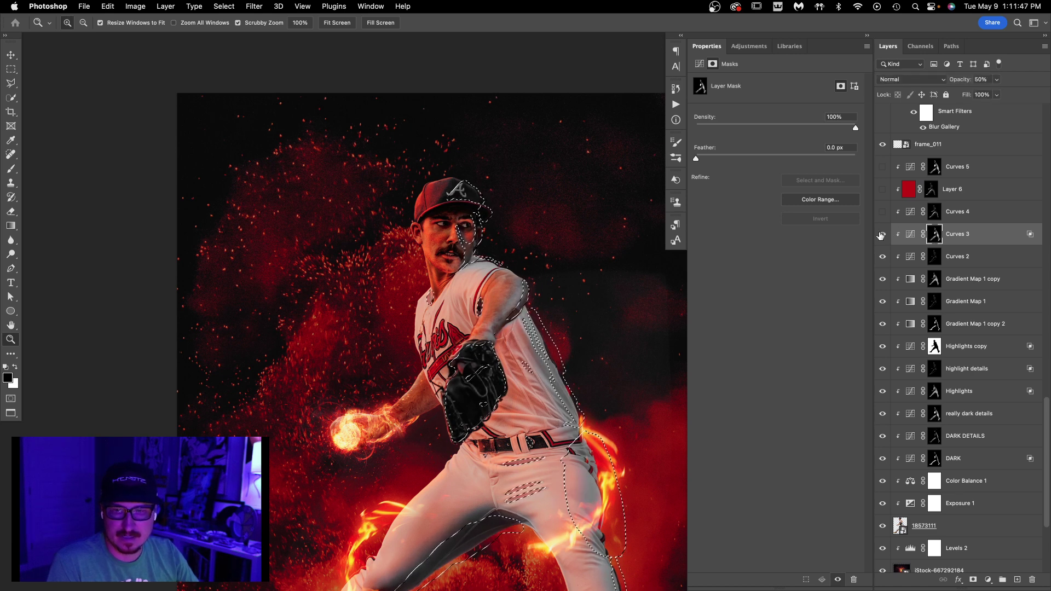
key(super+d)
Compare the shading across the pitcher's full body with the Curves 3 layer off and on.
scroll(340, 293, down, 5)
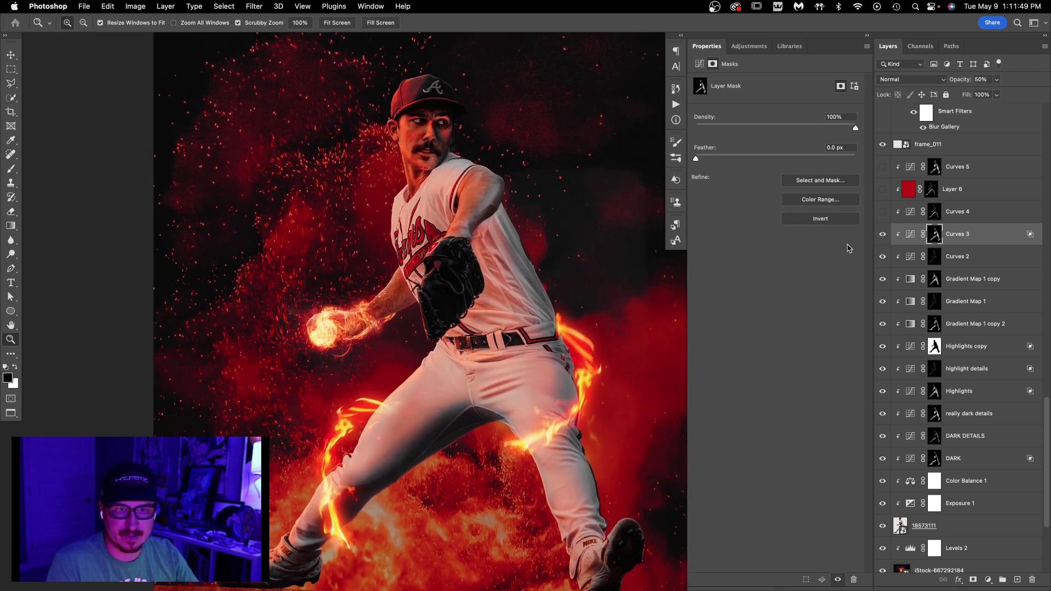
click(881, 234)
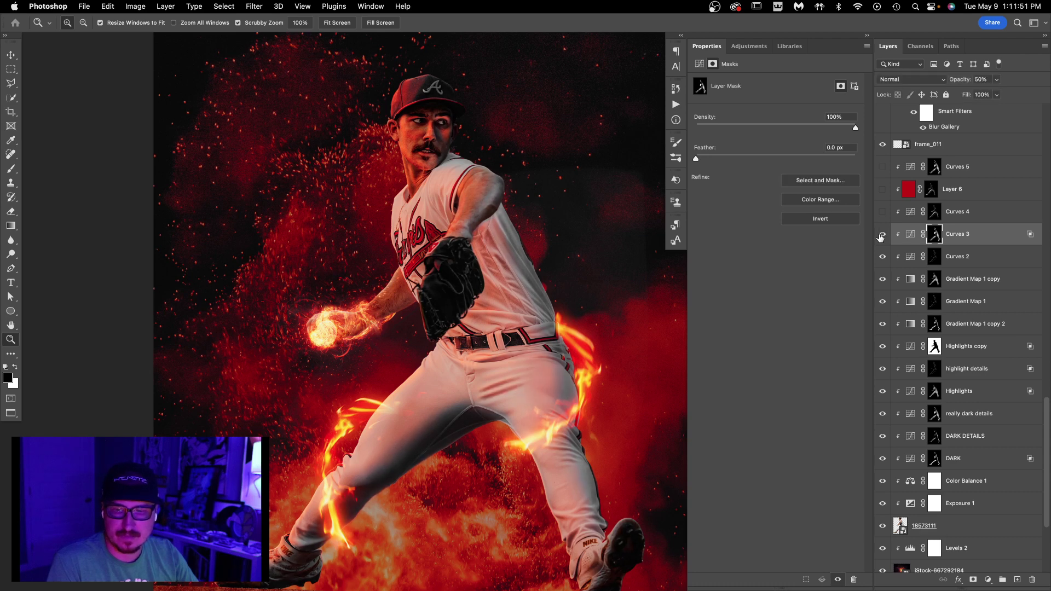
click(882, 234)
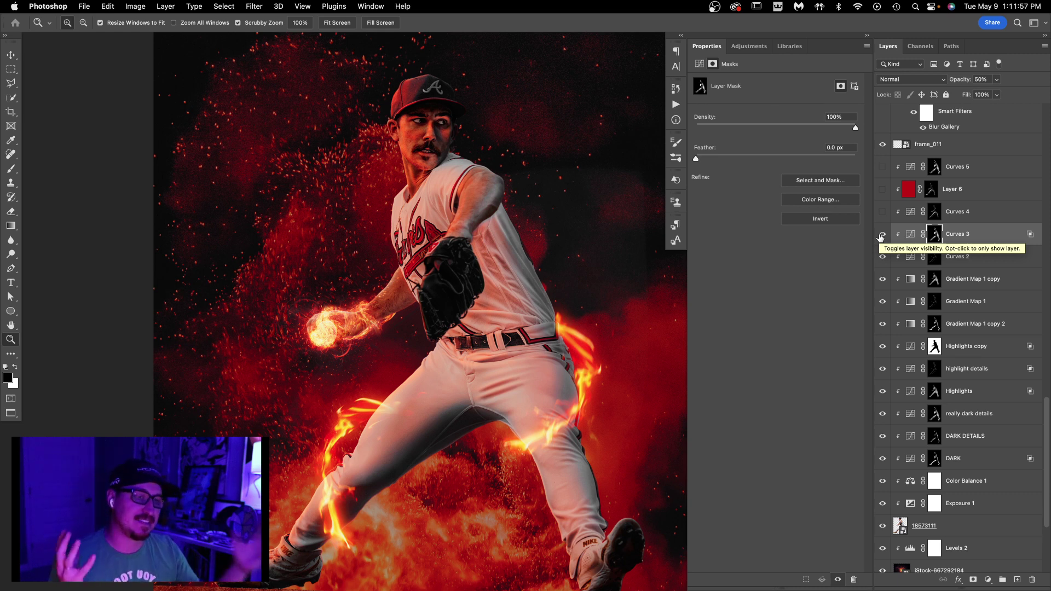
click(882, 236)
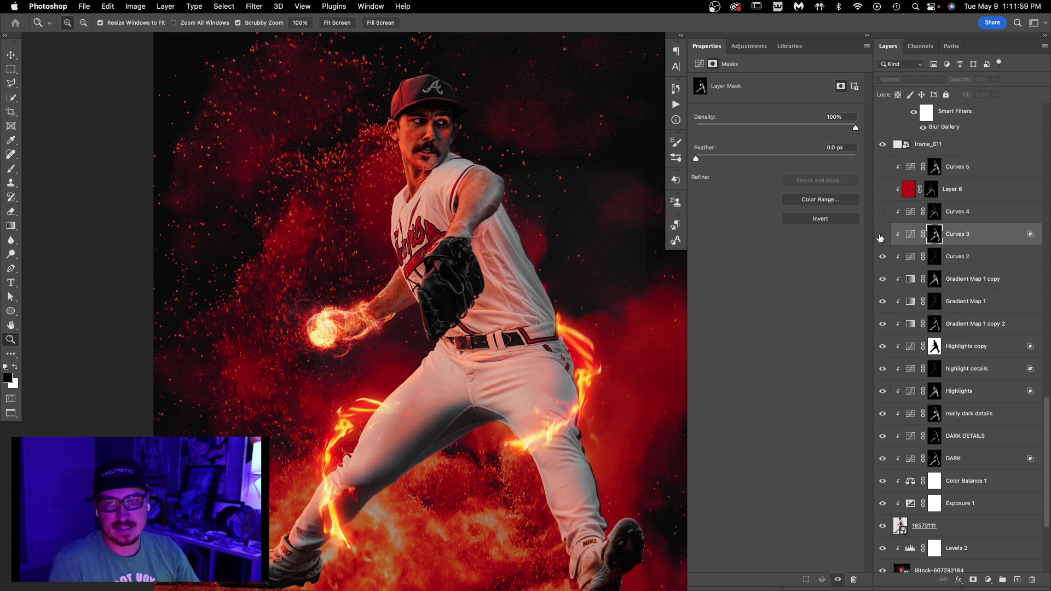
click(881, 236)
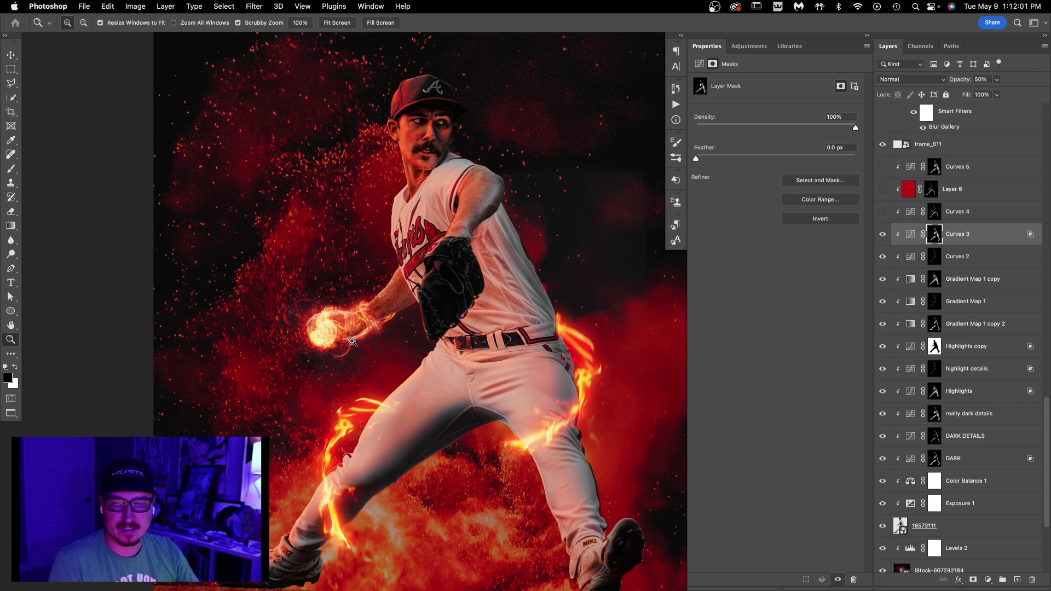
Inspect the Curves 4 layer's curve, turn the layer on, and compare the pitcher with it off and on.
click(986, 213)
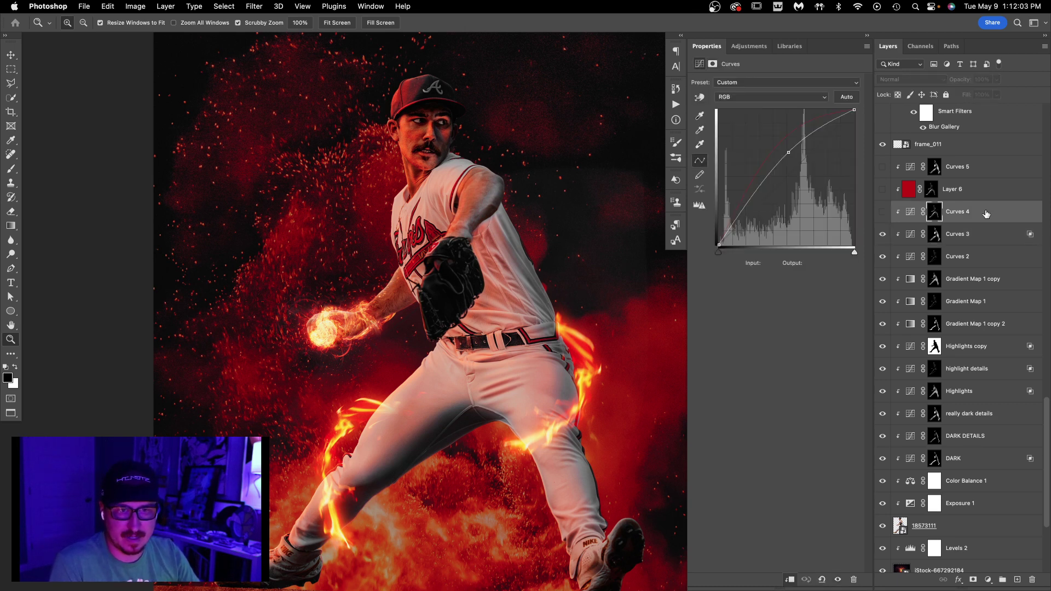
click(882, 216)
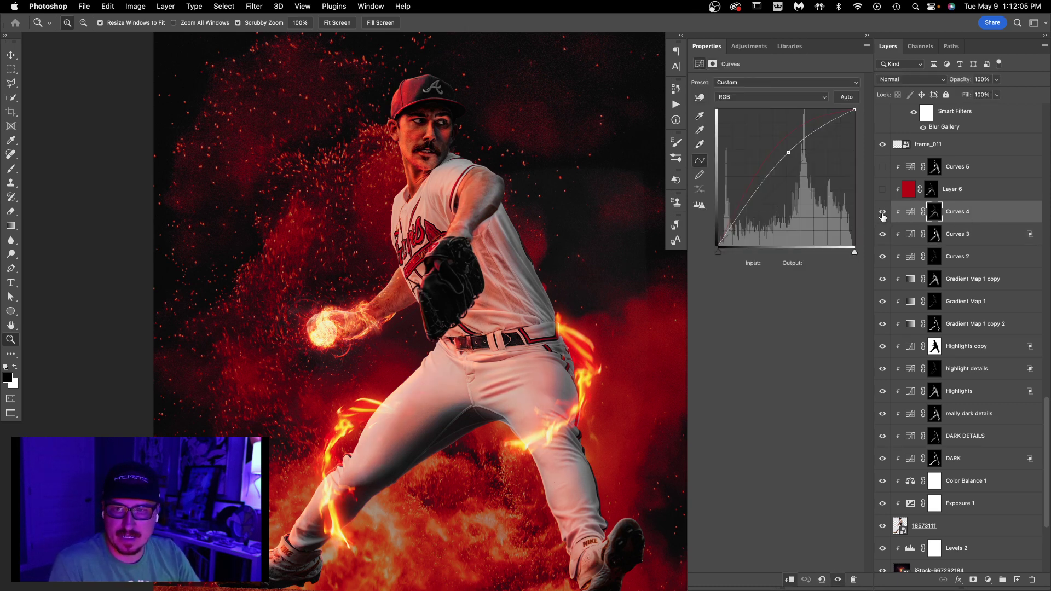
click(882, 216)
click(882, 216)
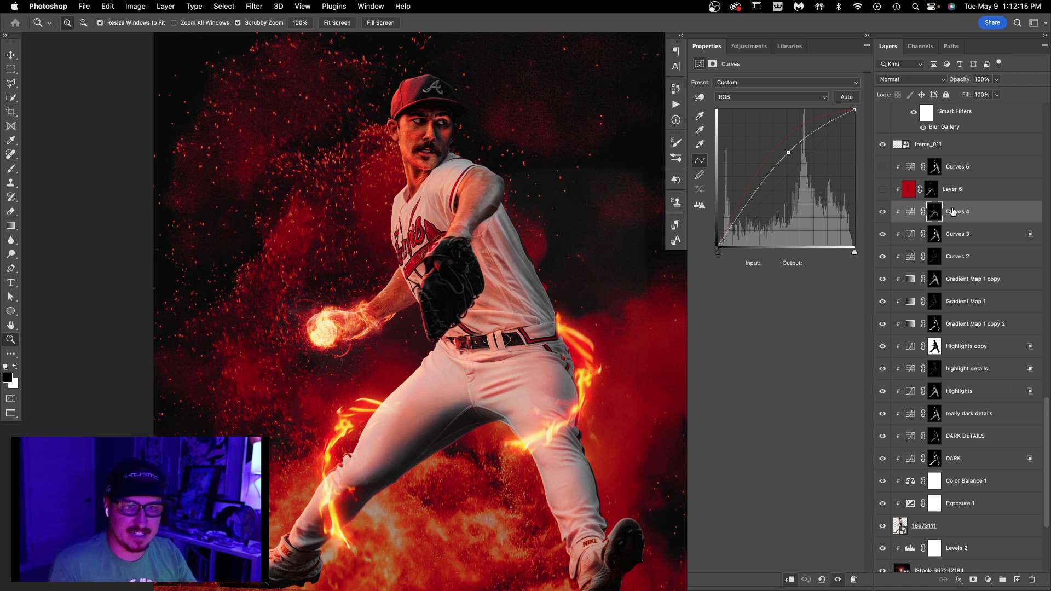
Turn on the red Layer 6 clipped above Curves 4 and show its layer mask properties.
click(941, 190)
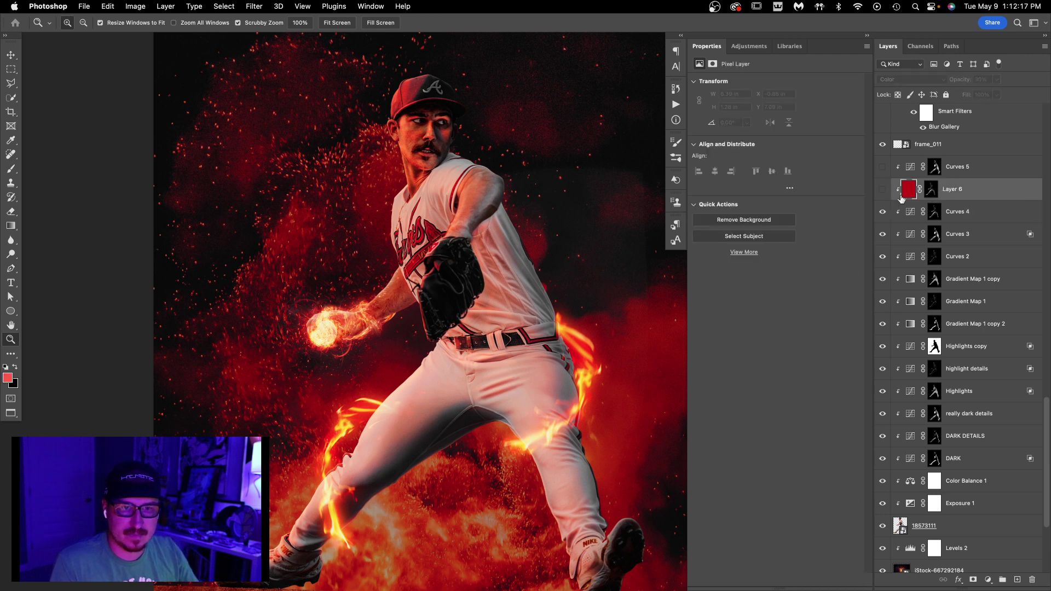
click(882, 189)
click(884, 191)
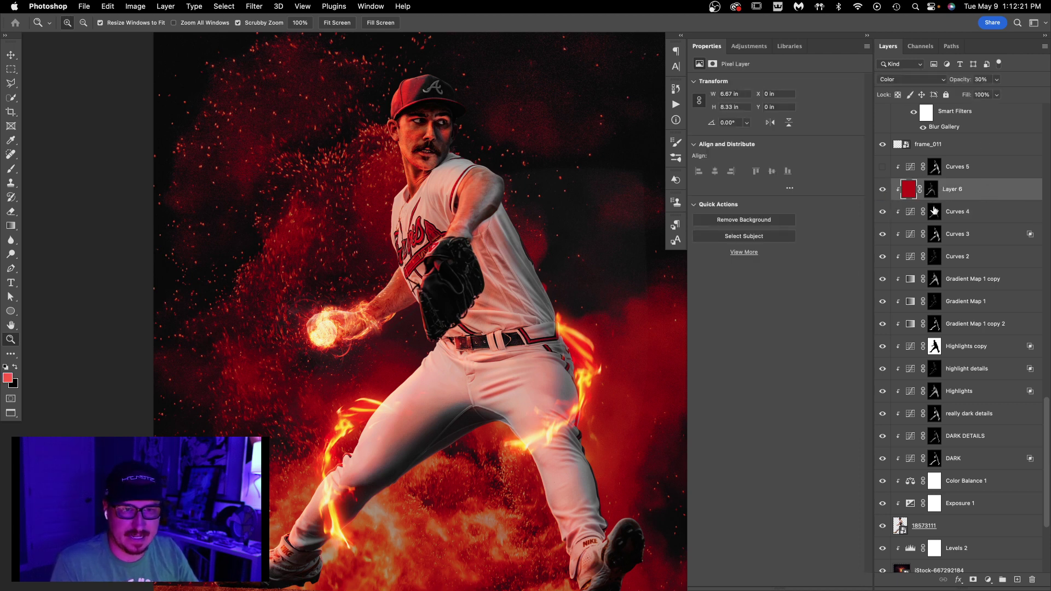
drag(935, 196, 930, 190)
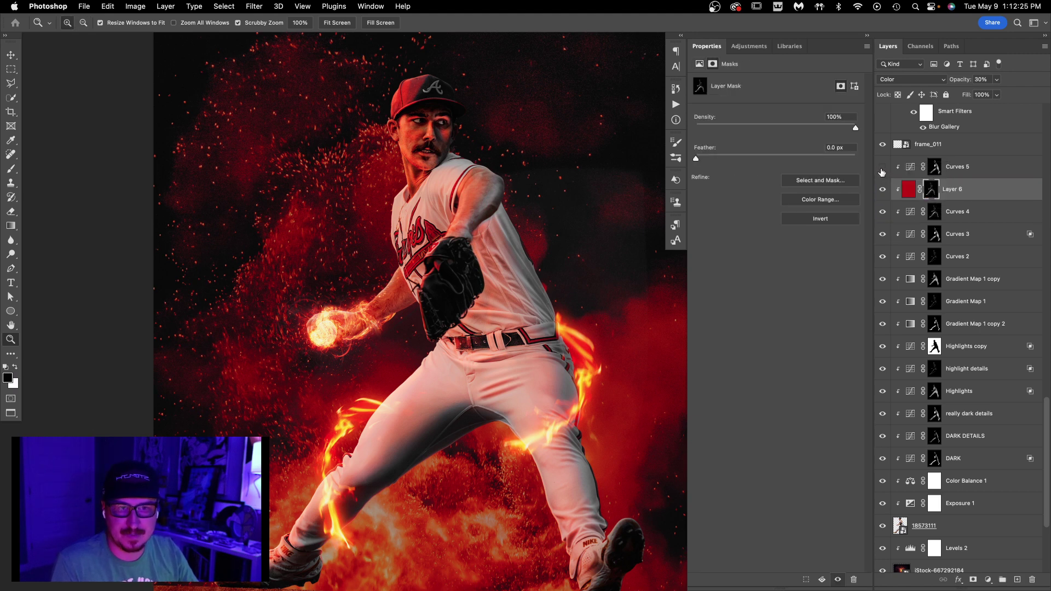
Turn on the Curves 5 layer, inspect its curve, compare the pitcher with it off and on, and show its mask properties.
click(978, 175)
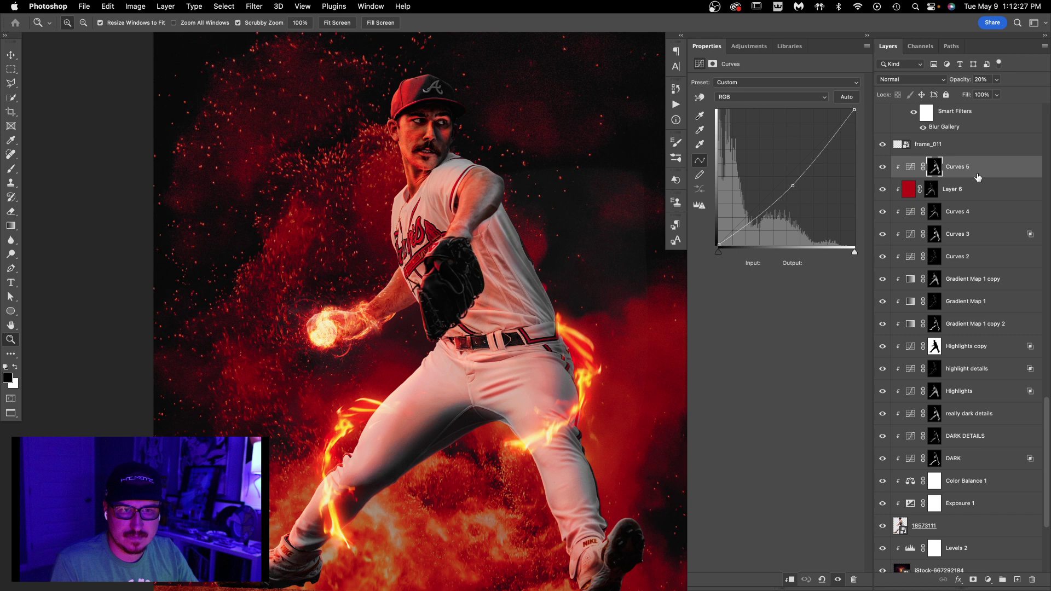
click(883, 169)
click(883, 168)
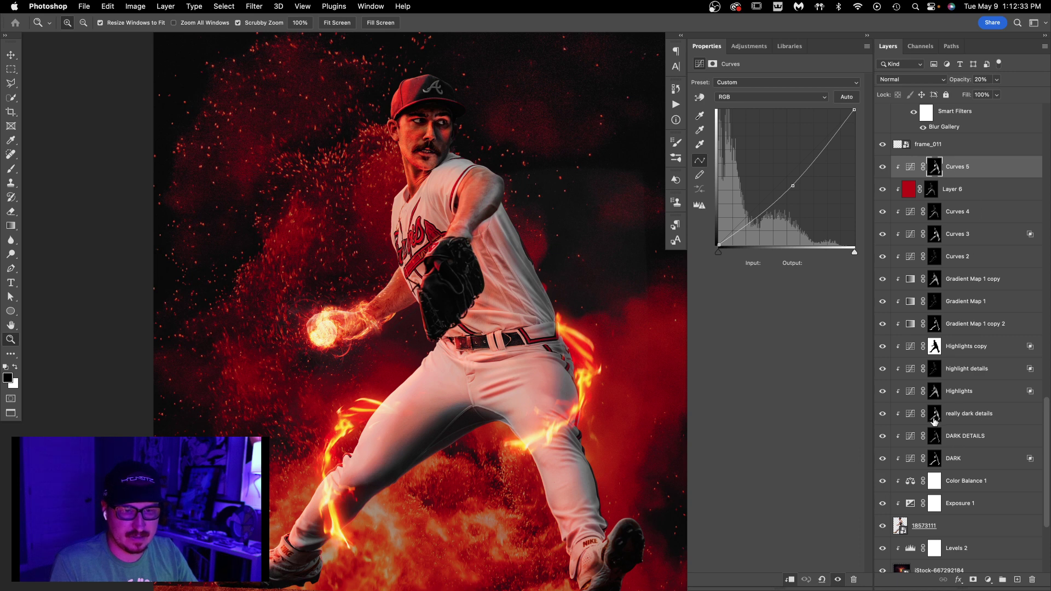
click(935, 167)
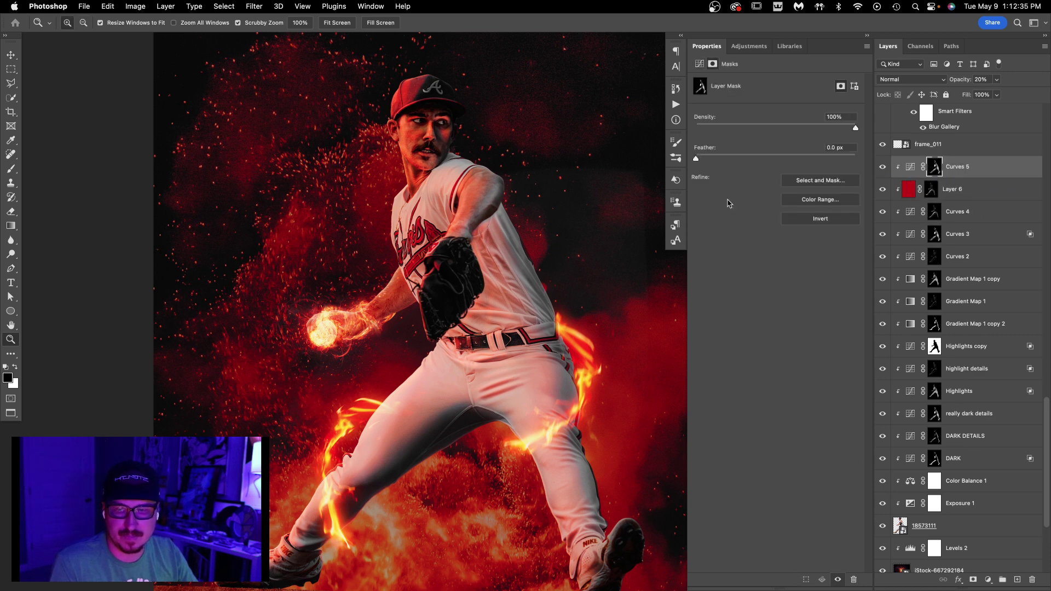
scroll(962, 200, up, 2)
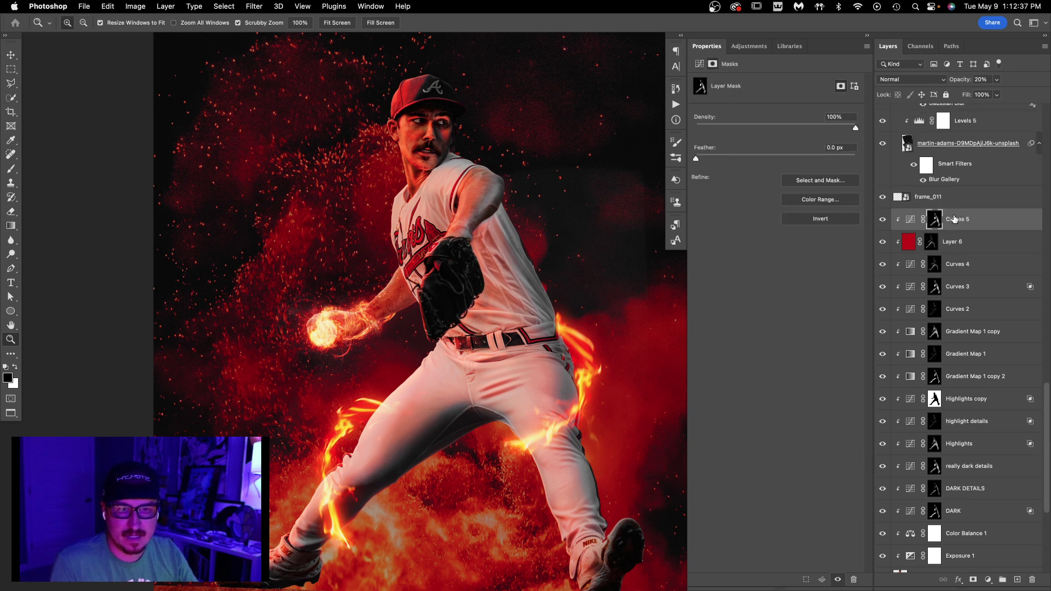
scroll(955, 219, down, 2)
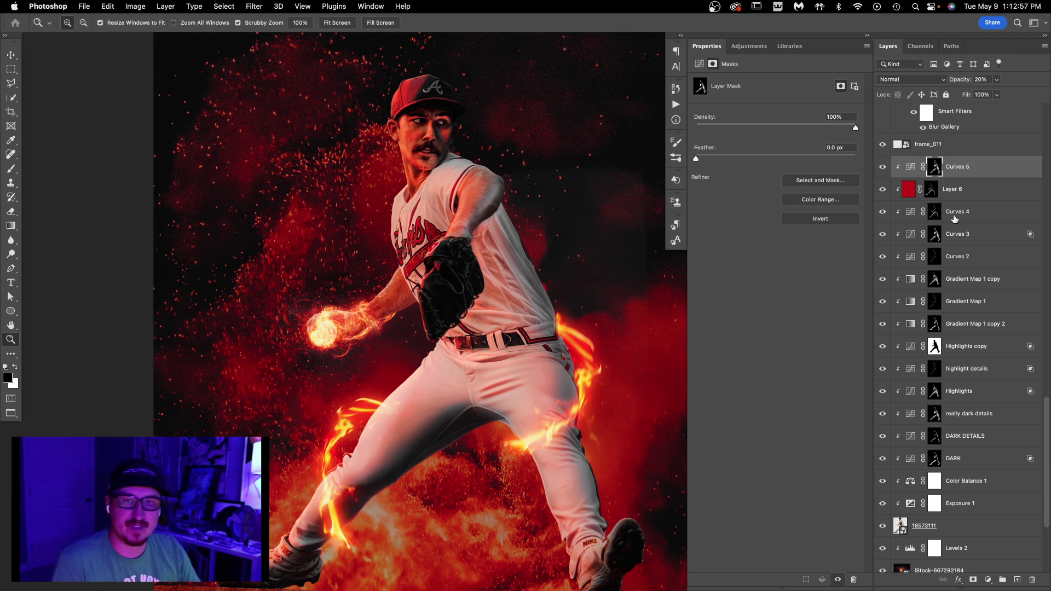
Review the DARK layer's blending options, including its Blend If ranges, and close them without changes.
scroll(954, 224, up, 10)
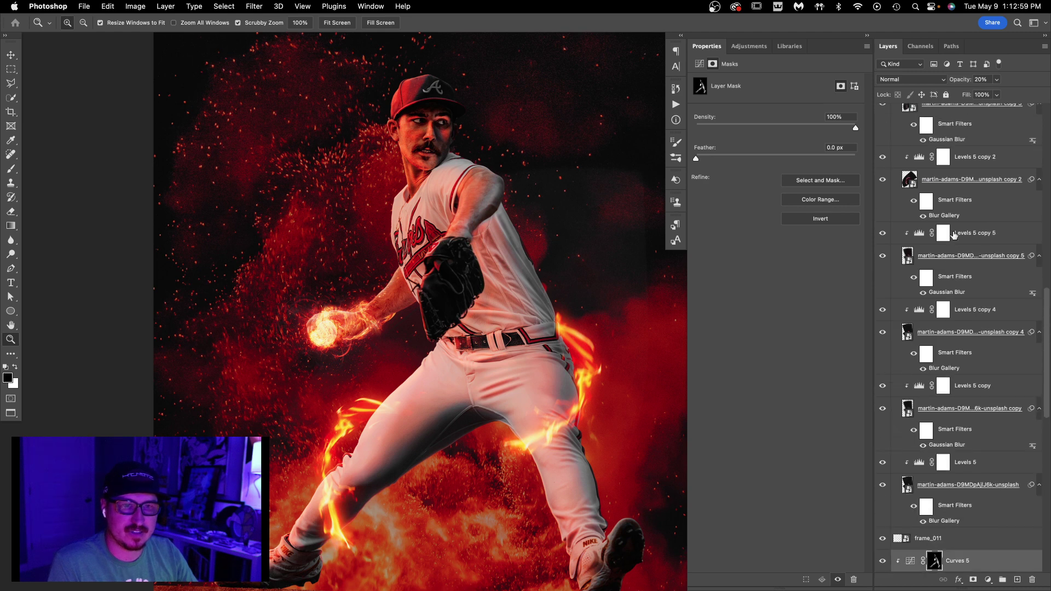
scroll(955, 235, up, 10)
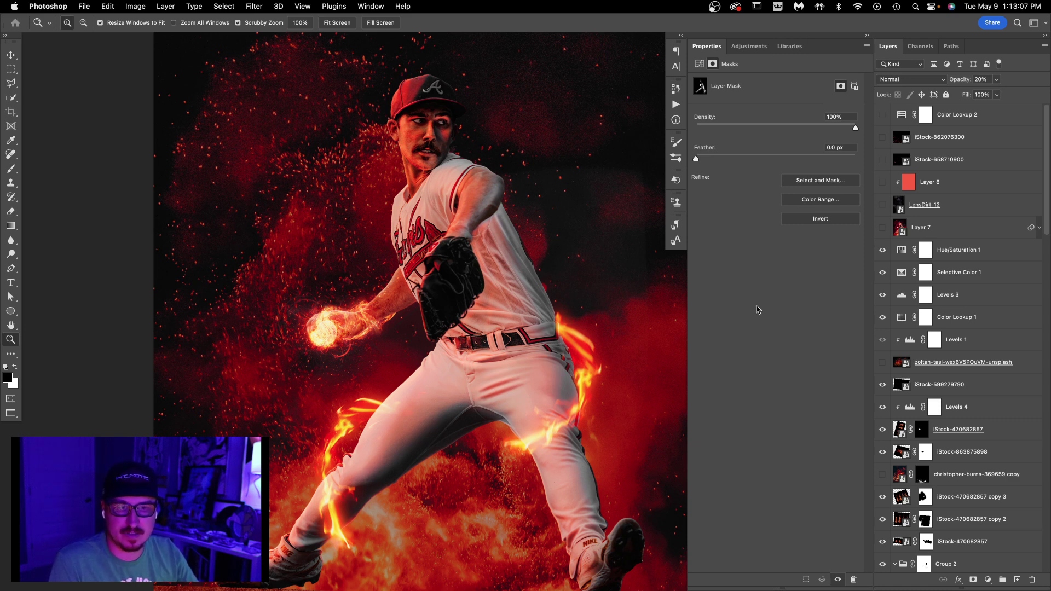
scroll(1003, 349, down, 15)
scroll(1003, 349, up, 1)
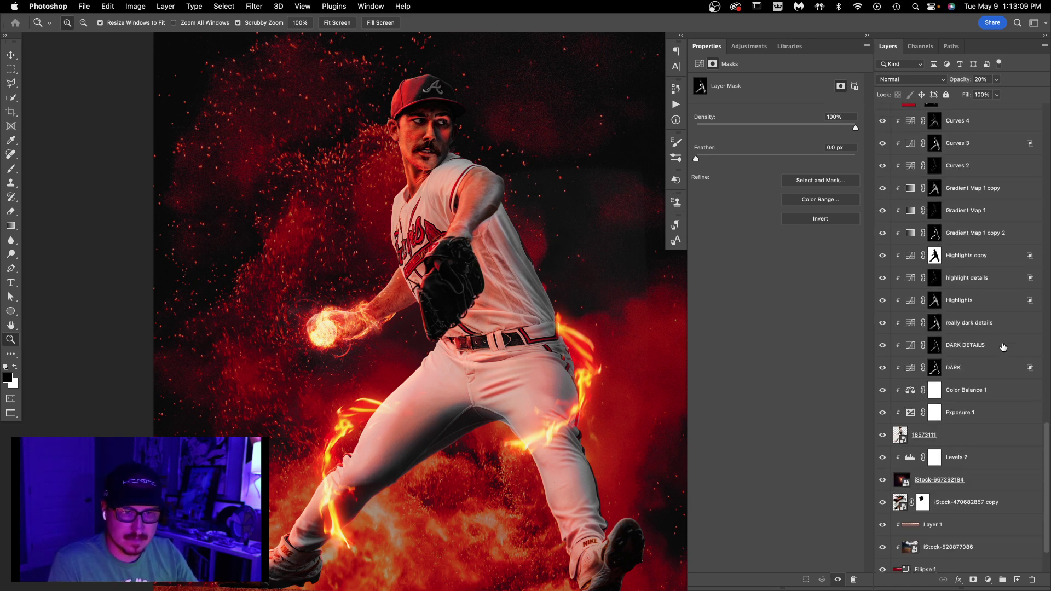
click(1008, 256)
click(1005, 300)
click(1002, 368)
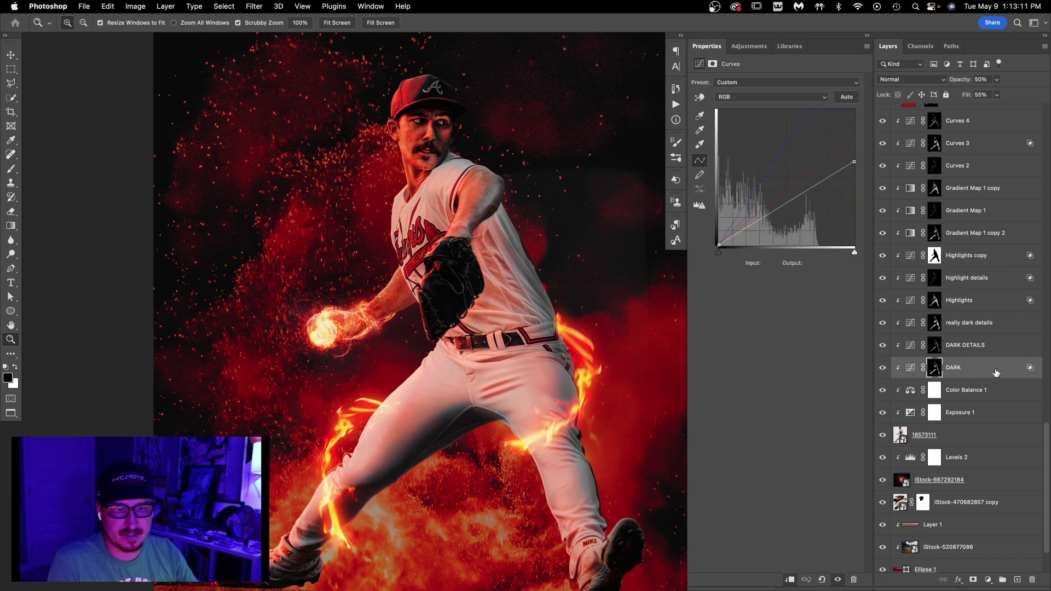
key(h)
double_click(1002, 368)
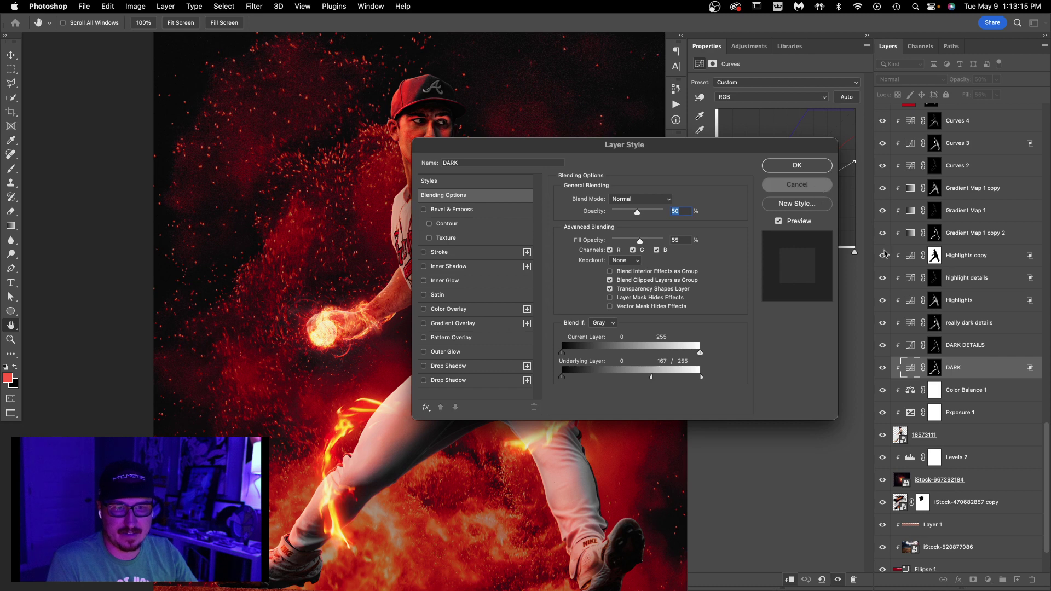
click(797, 184)
Review the Highlights layer's Blend If ranges in its blending options and close them without changes.
click(1002, 300)
click(1002, 256)
double_click(1002, 301)
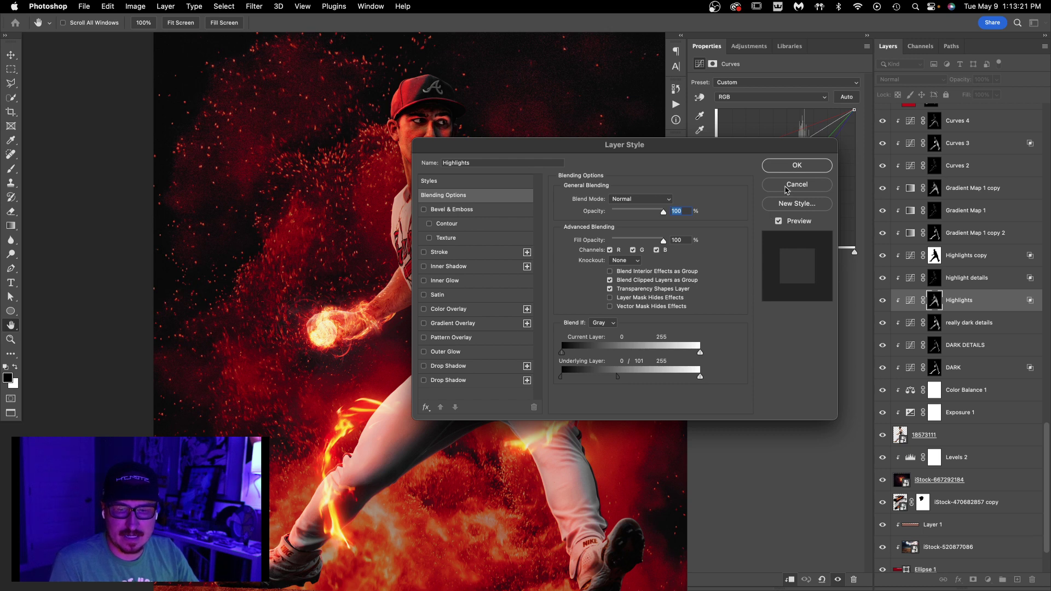
click(797, 184)
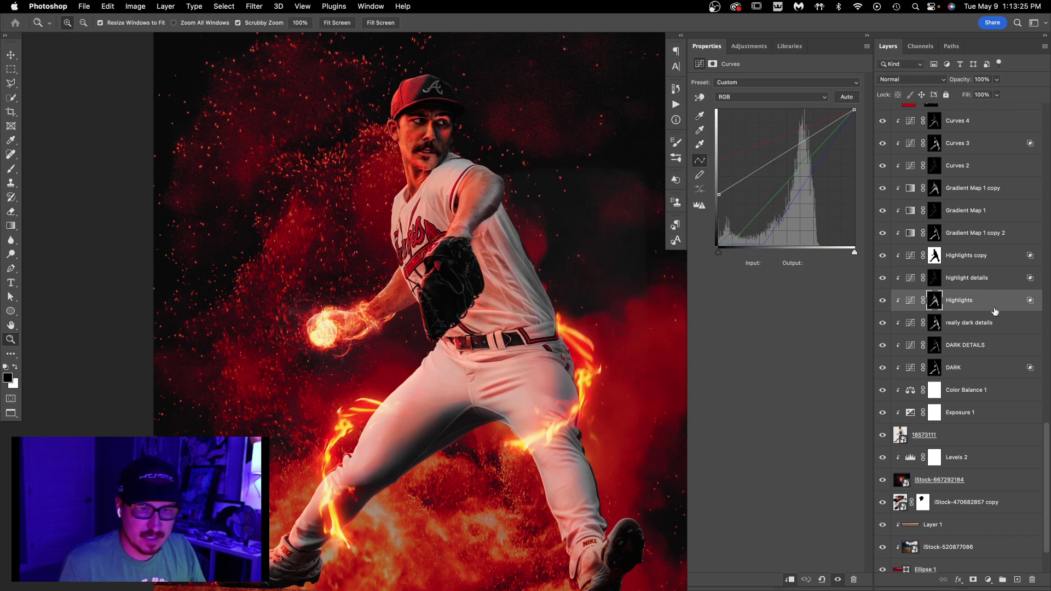
Turn on the hidden image layers directly below Levels 1 and iStock-863875898, and show the whole composite.
scroll(994, 301, up, 5)
scroll(991, 300, up, 5)
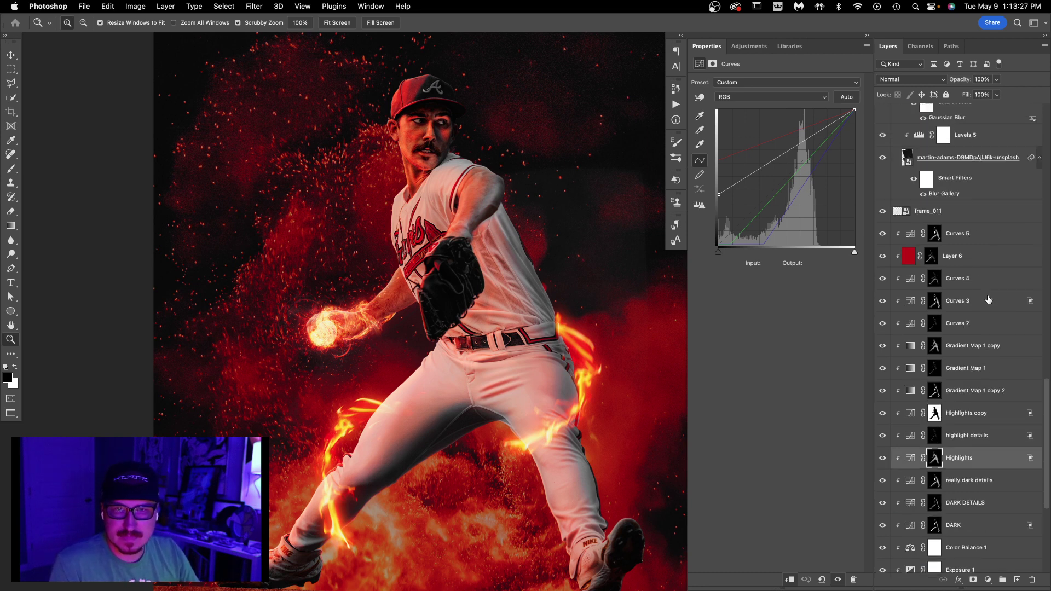
scroll(989, 299, up, 10)
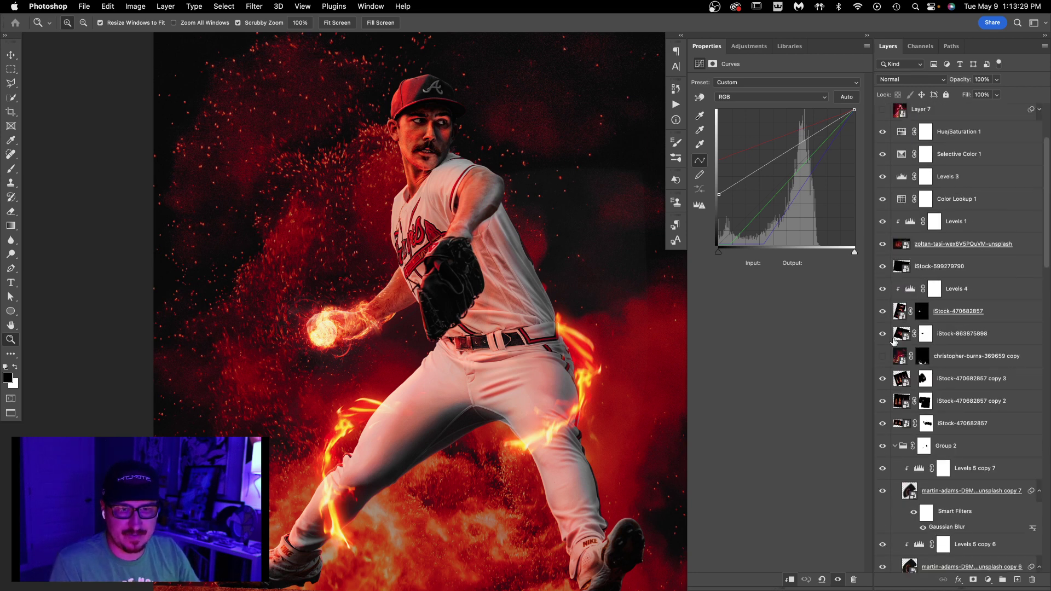
key(super+minus)
scroll(944, 271, up, 3)
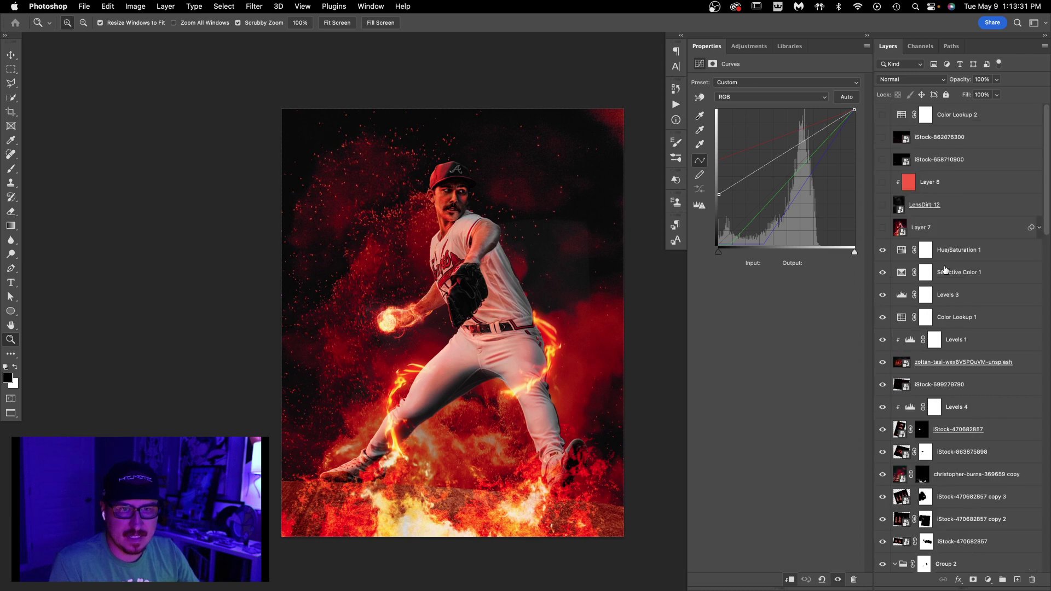
Turn on the Layer 7 smart object and compare the whole composite with it off and on.
click(941, 233)
click(882, 228)
click(882, 228)
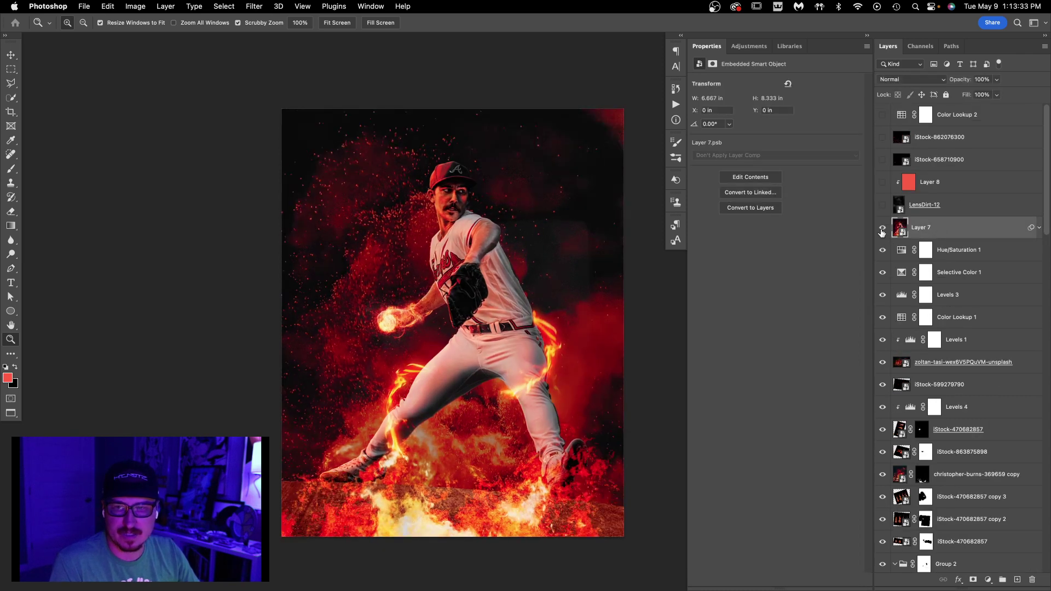
click(882, 229)
click(882, 229)
click(883, 229)
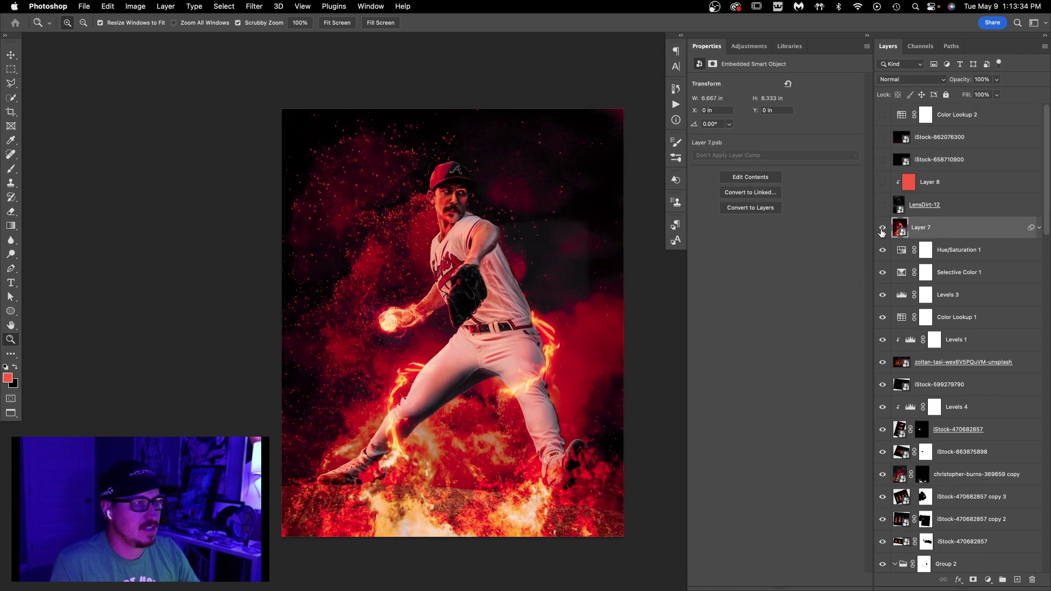
Reveal Layer 7's smart filters, inspect the custom Lens Correction settings, and close them without changes.
click(1040, 227)
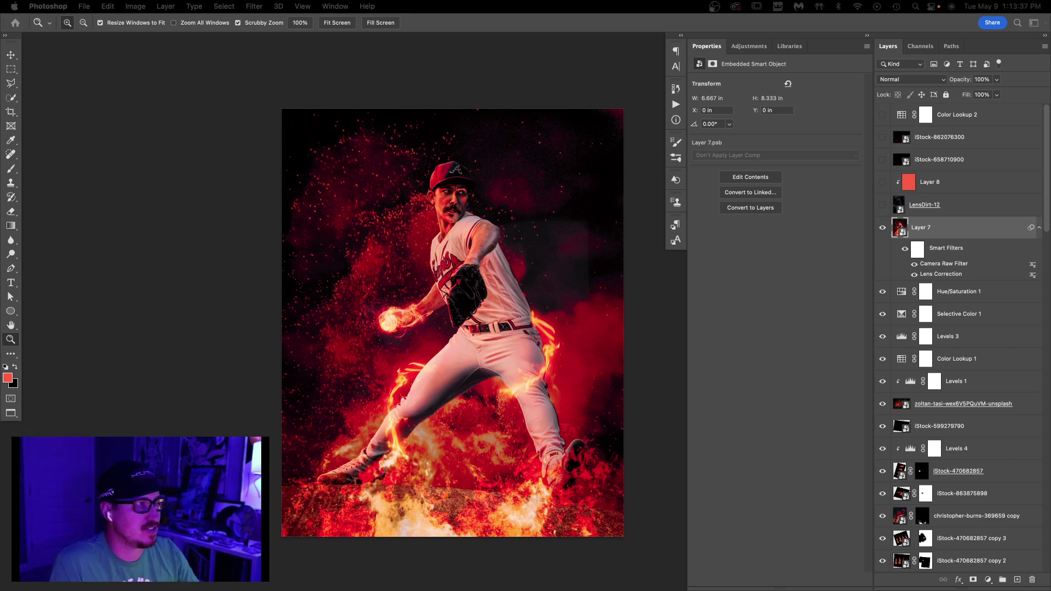
double_click(940, 273)
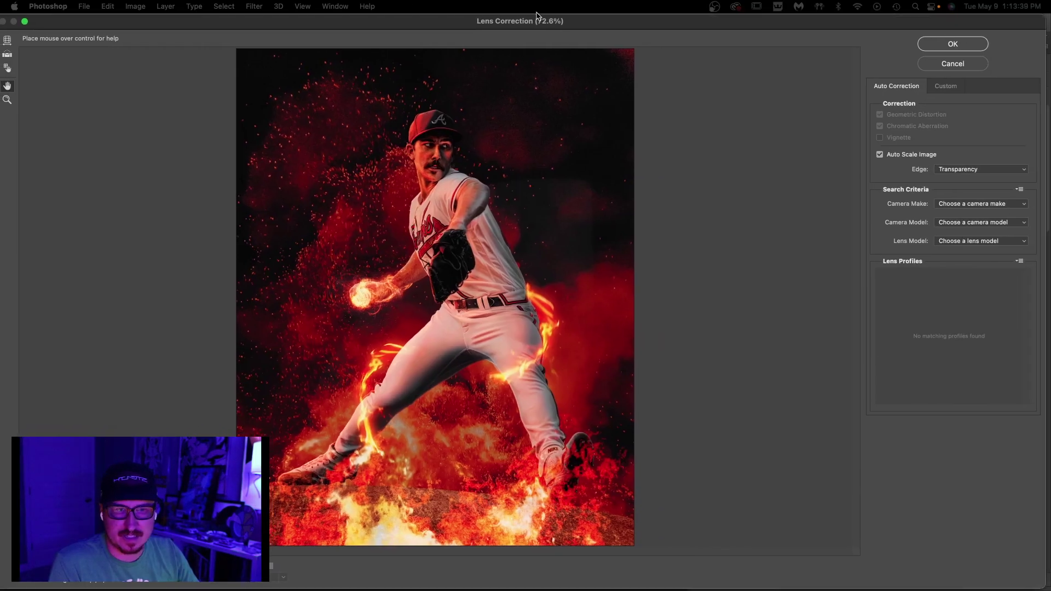
click(945, 87)
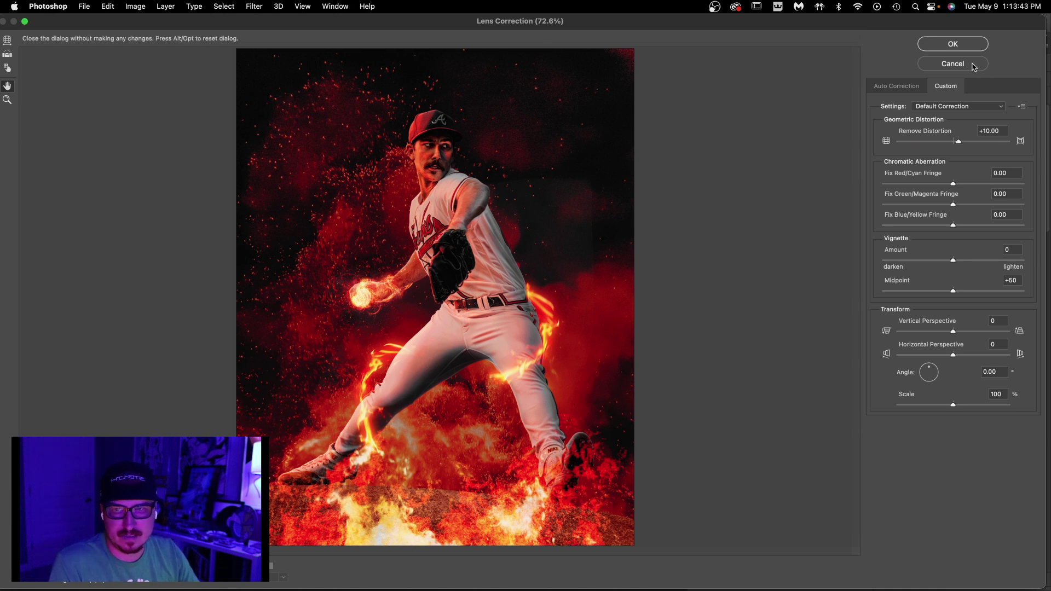
click(952, 64)
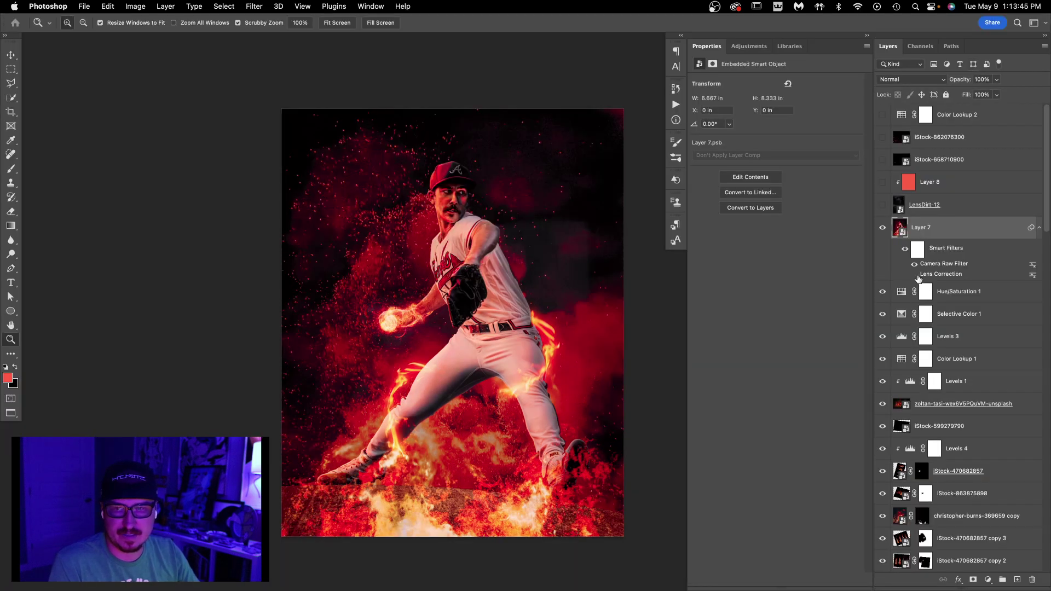
Switch on Layer 7's Lens Correction smart filter and open its Camera Raw Filter's Basic settings.
click(914, 274)
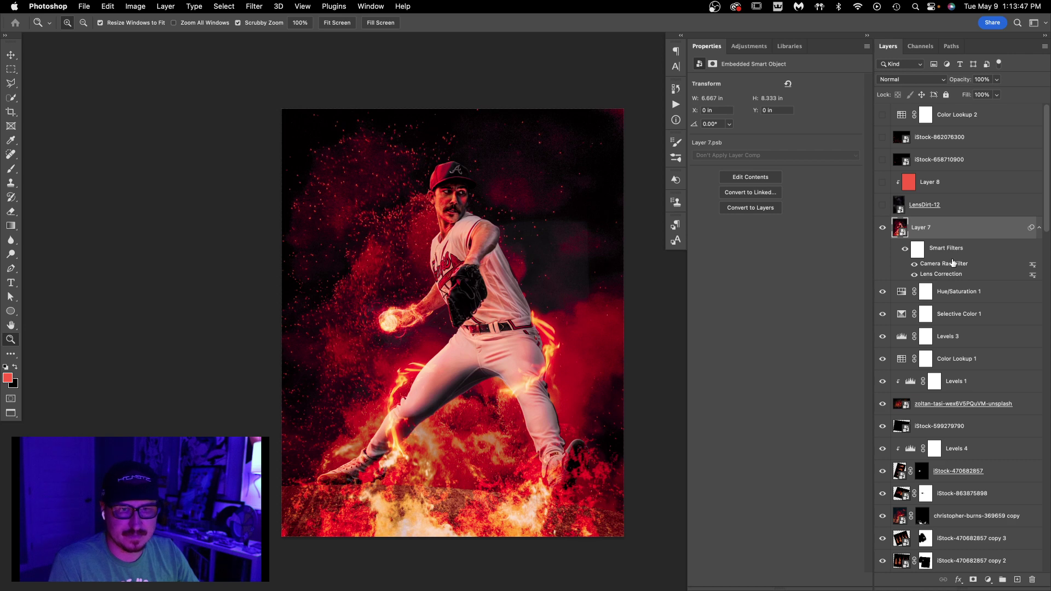
double_click(934, 265)
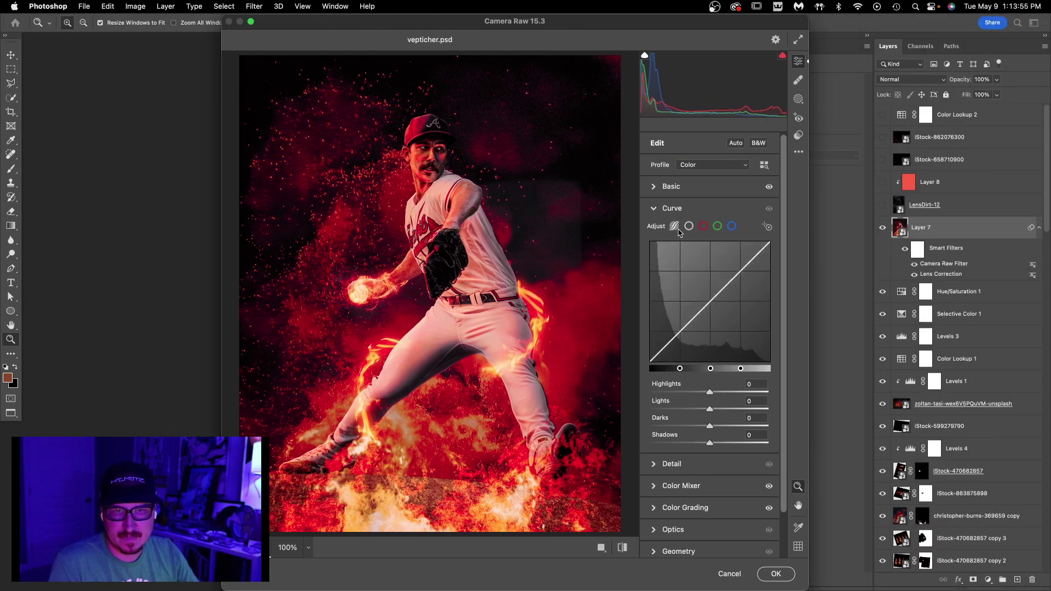
click(657, 187)
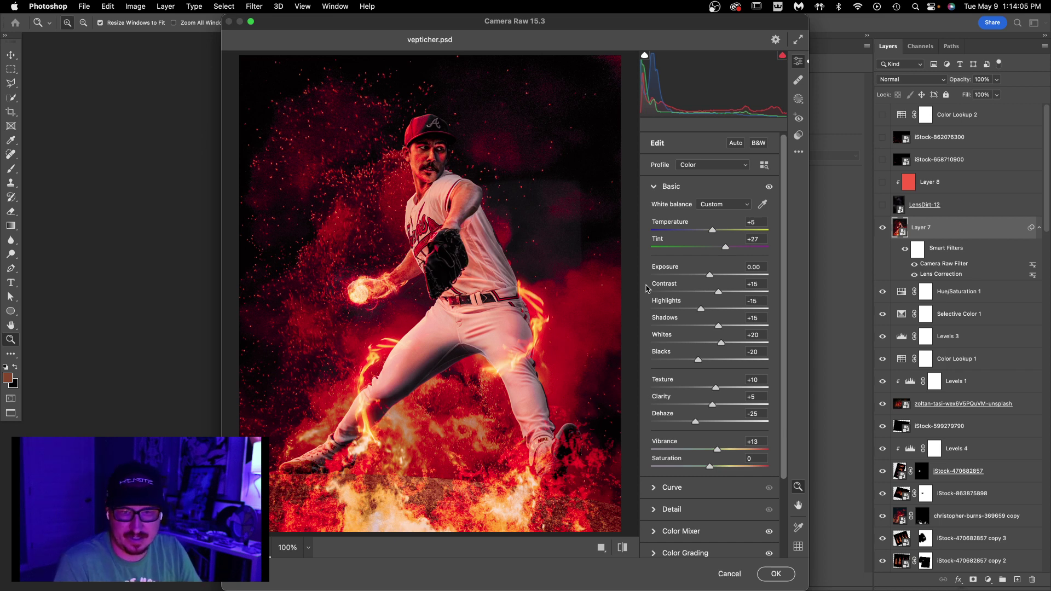
Try the Camera Raw Dehaze at +76 and 0, and return it to -25.
click(754, 421)
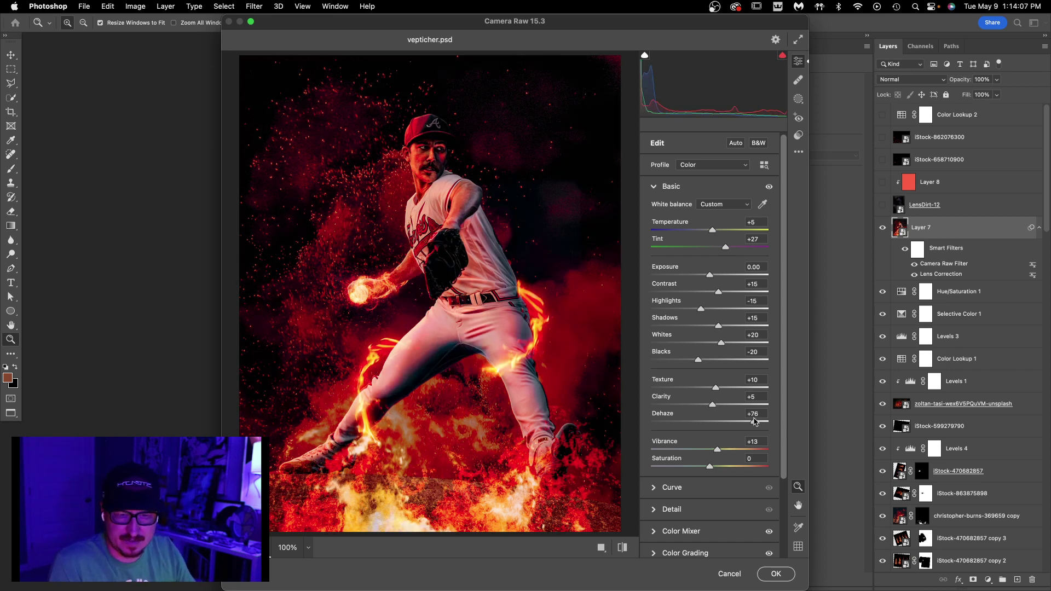
click(756, 415)
text(0)
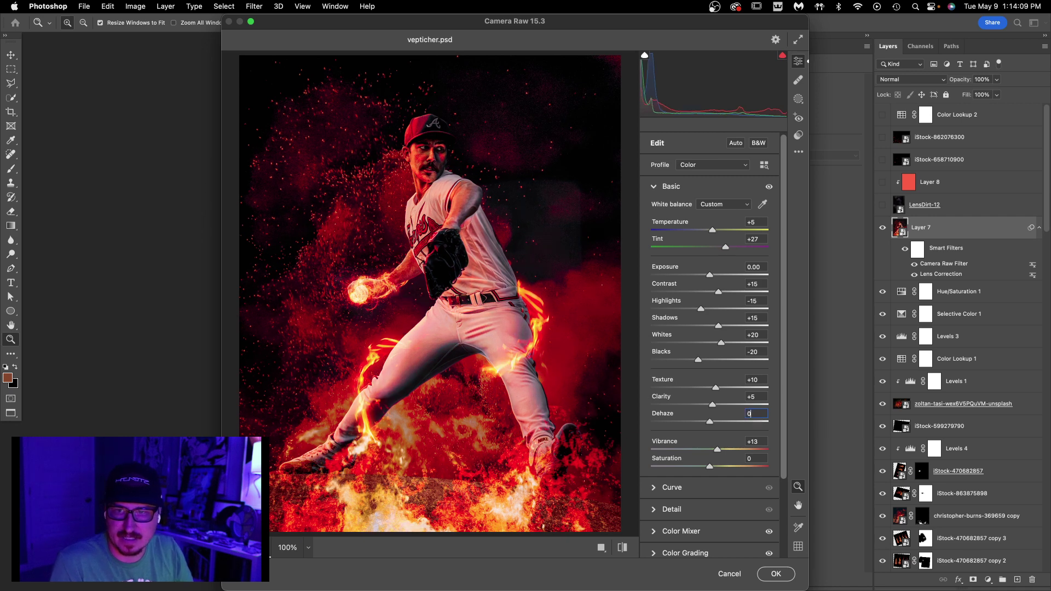
text(-25)
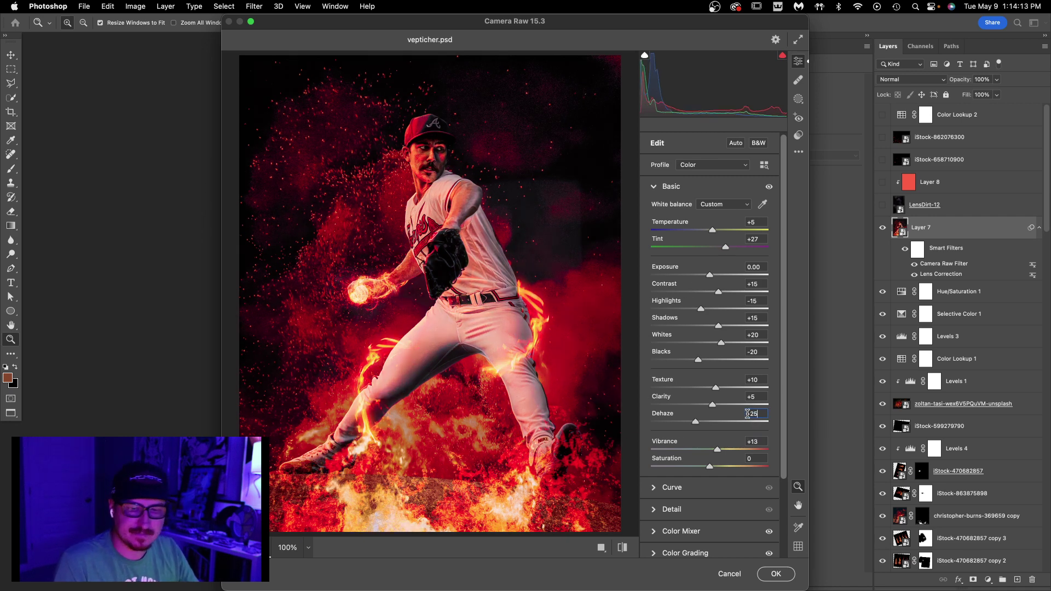
key(Tab)
Set the Color Mixer hues to -38 for Aquas, -100 for Blues, +100 for Purples and -100 for Magentas.
scroll(710, 383, down, 3)
click(710, 435)
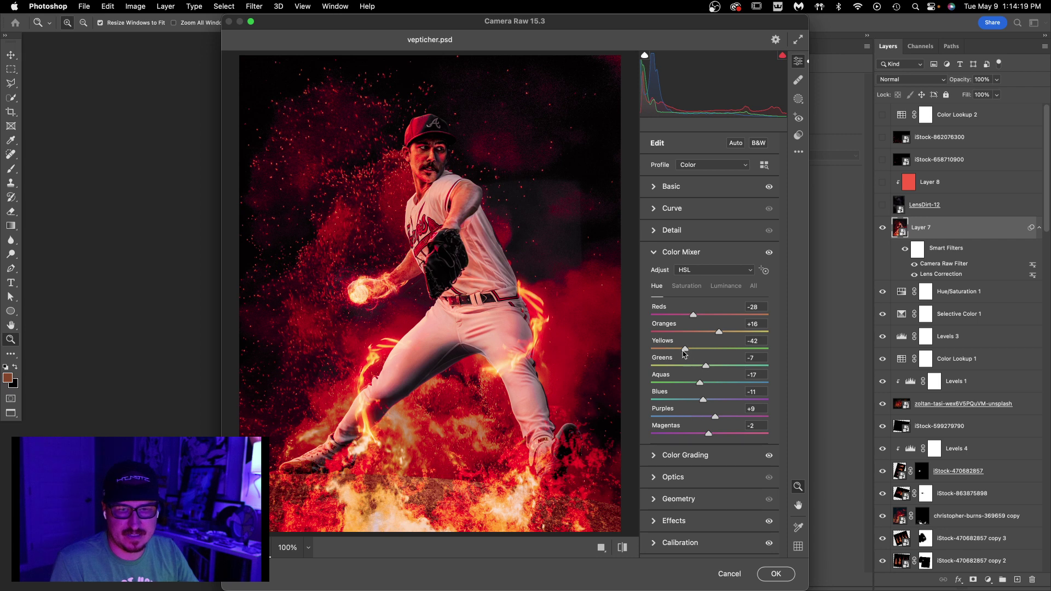
drag(701, 384, 649, 408)
drag(715, 417, 650, 433)
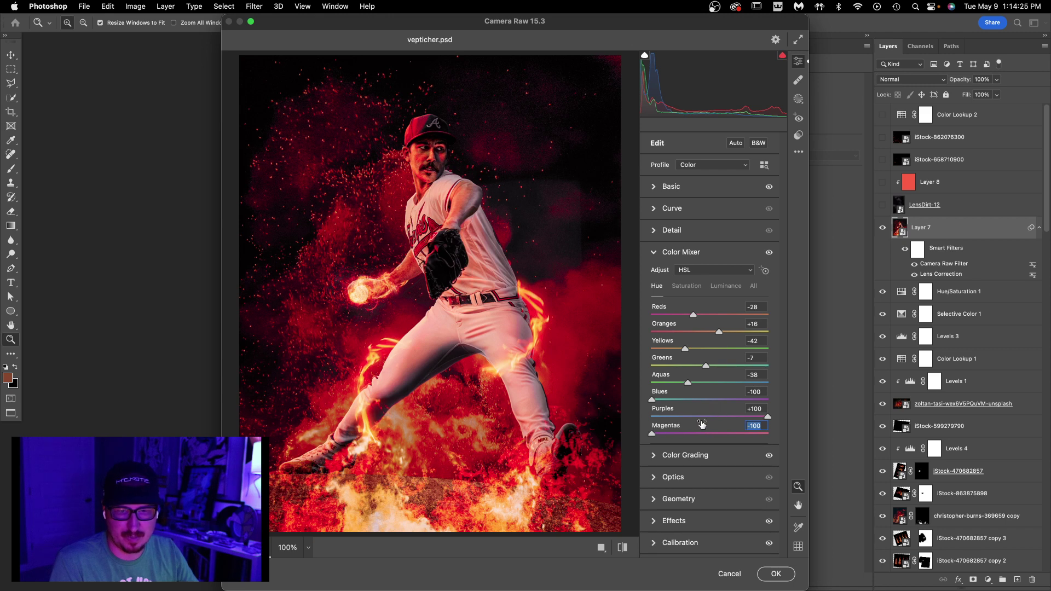
Inspect the Color Grading wheels and compare the image with color grading off and on.
click(721, 455)
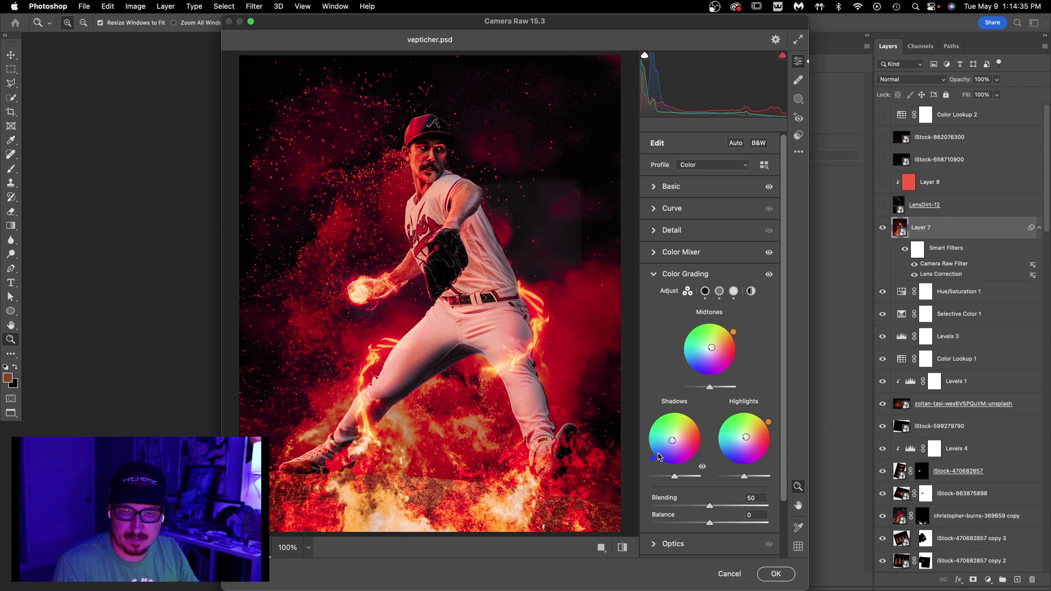
click(769, 275)
click(769, 275)
click(770, 275)
click(769, 274)
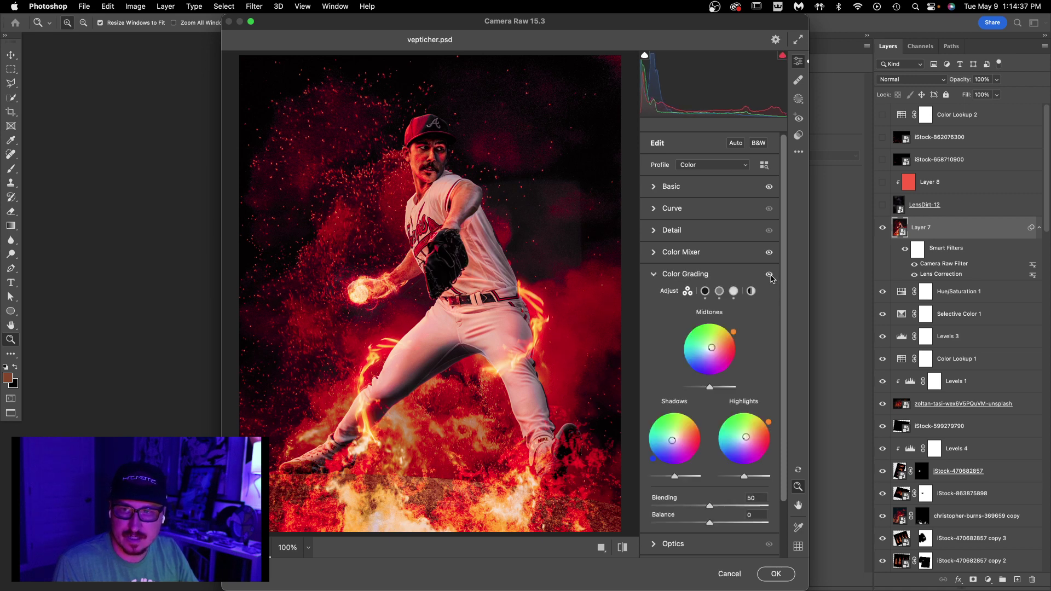
click(769, 274)
click(770, 274)
click(769, 274)
click(769, 274)
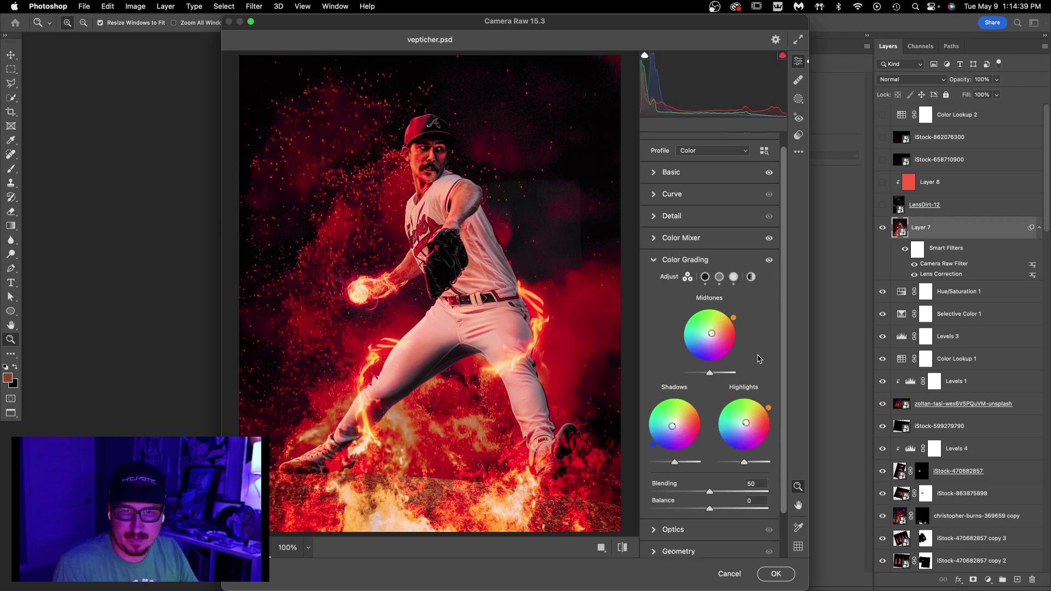
Review the Effects settings, set the Calibration's Blue Primary hue to +22, and apply the Camera Raw filter.
scroll(761, 359, down, 2)
click(707, 531)
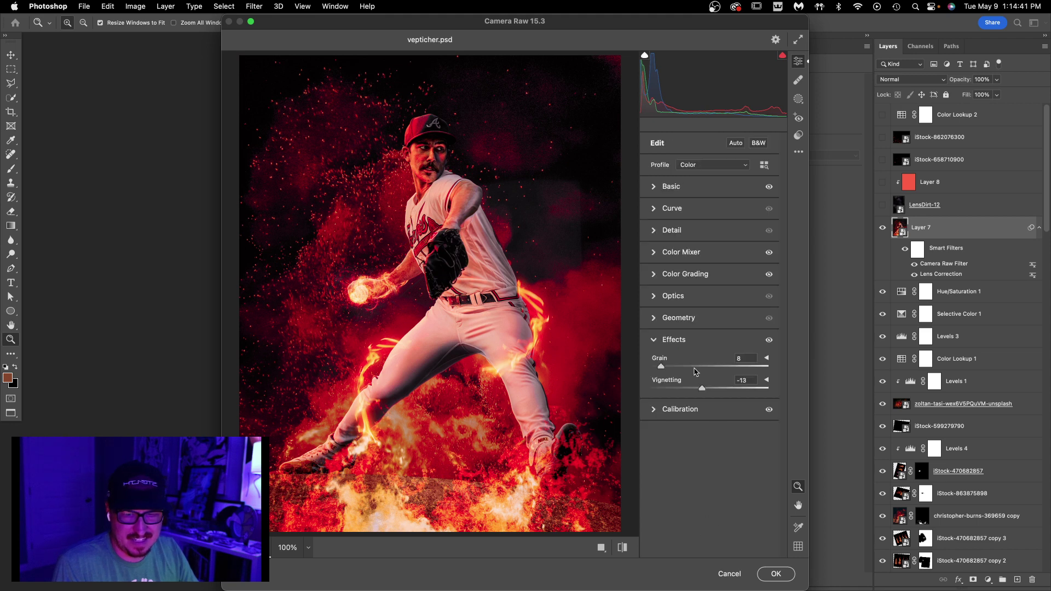
click(677, 412)
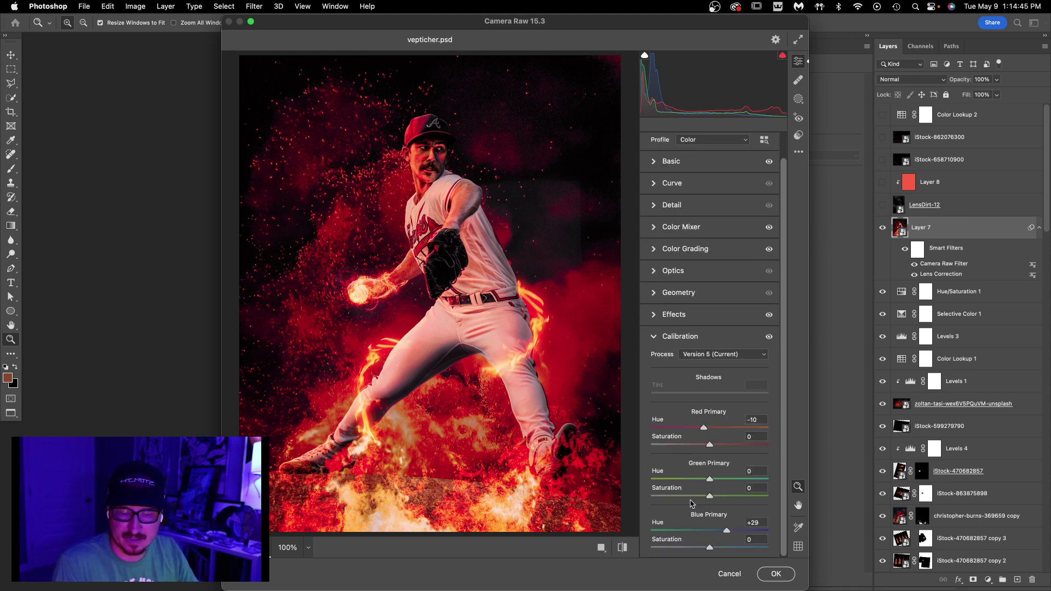
mouse_move(727, 531)
mouse_down()
mouse_move(690, 531)
mouse_move(783, 526)
mouse_move(722, 523)
mouse_up()
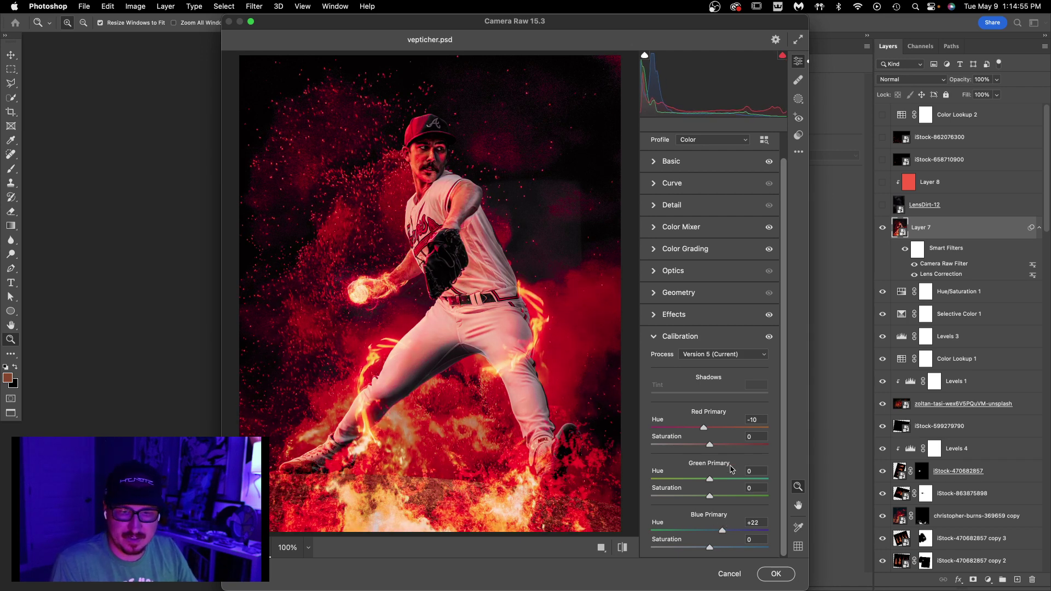
click(776, 574)
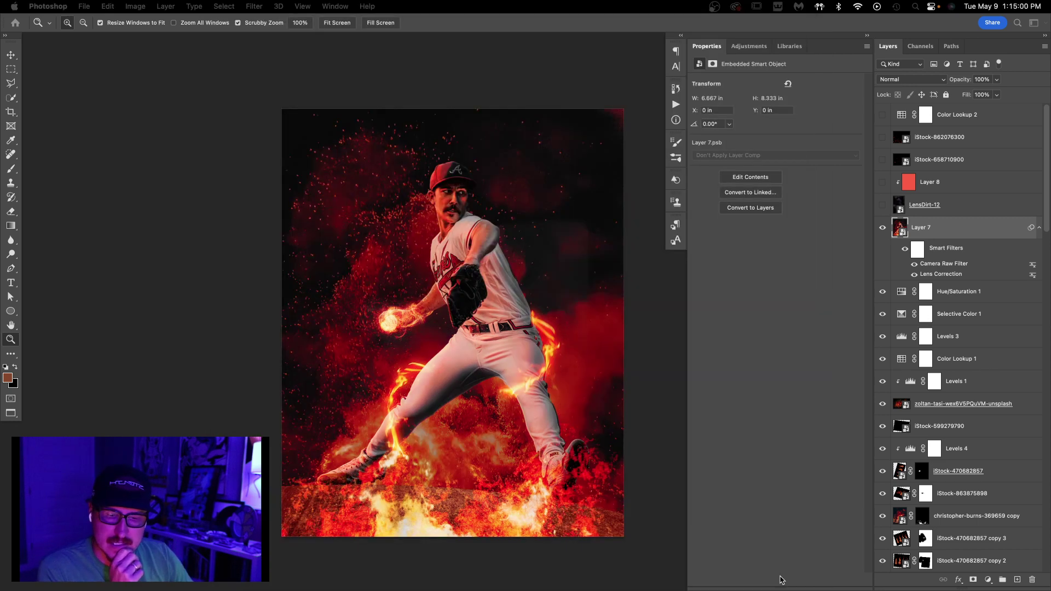
Turn on the hidden LensDirt-12, Layer 8, iStock-658710900 and iStock-862076300 layers.
click(962, 207)
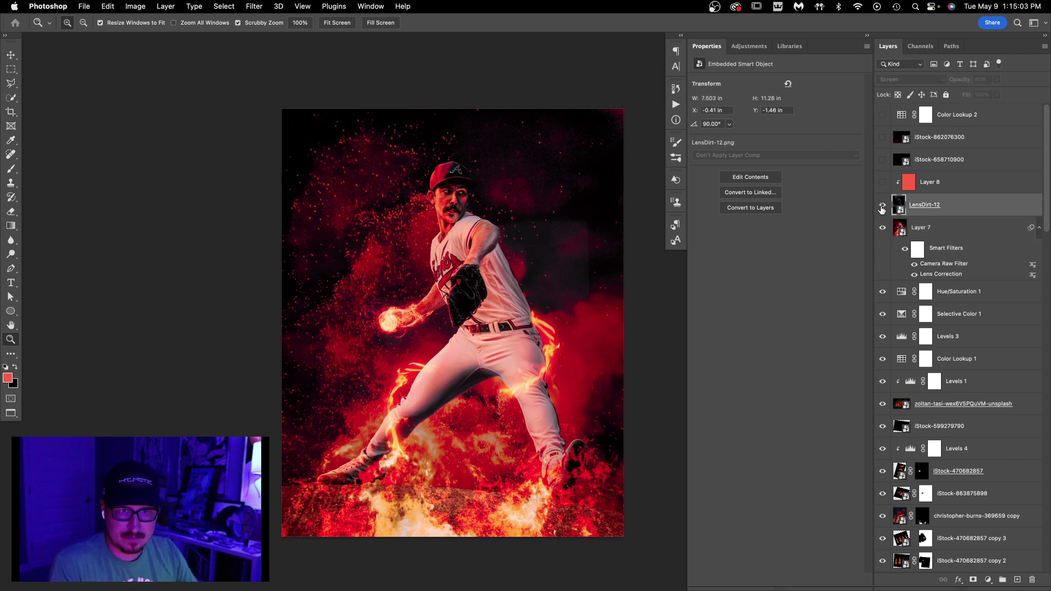
click(883, 207)
click(882, 183)
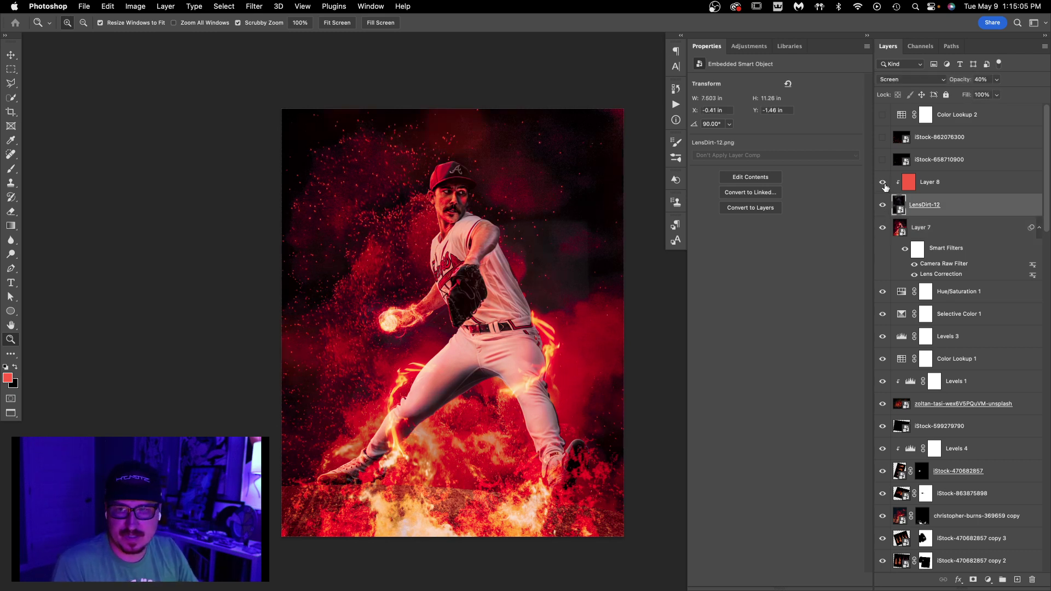
click(939, 161)
click(882, 159)
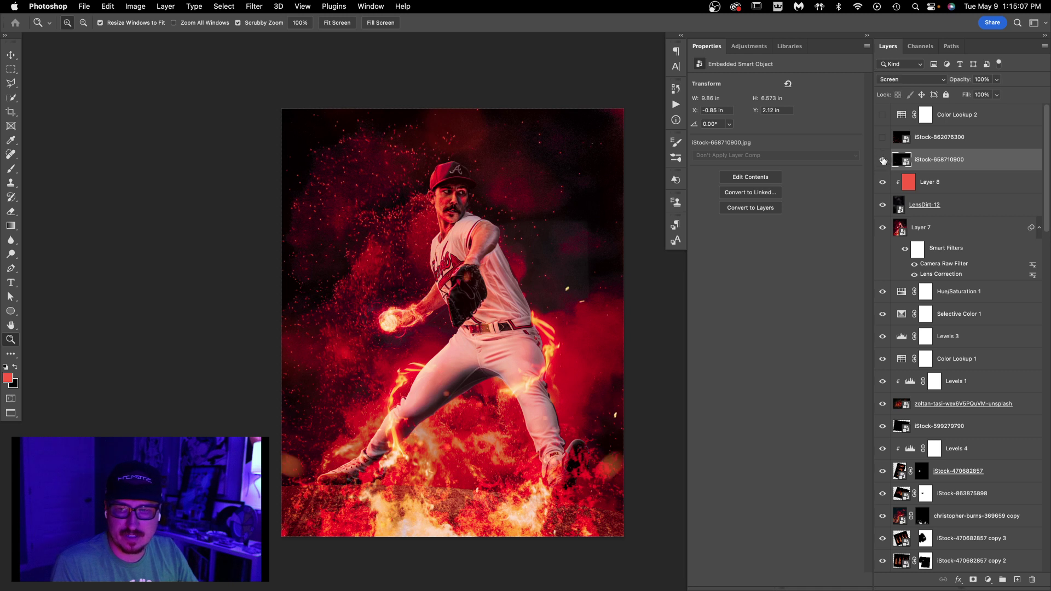
click(882, 137)
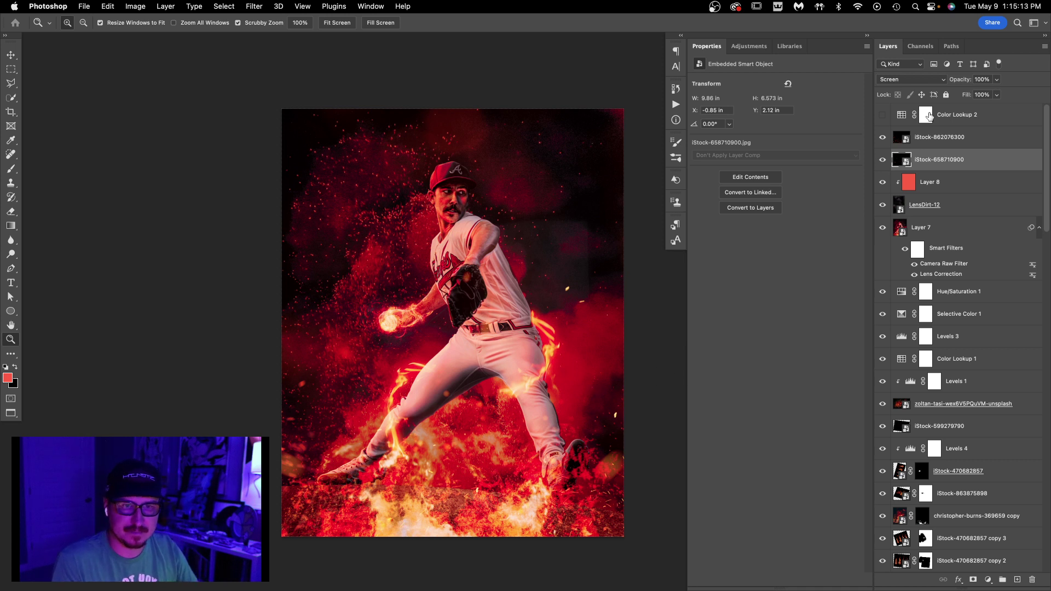
Turn on the Color Lookup 2 adjustment layer and compare the composite with it off and on.
click(911, 116)
click(882, 117)
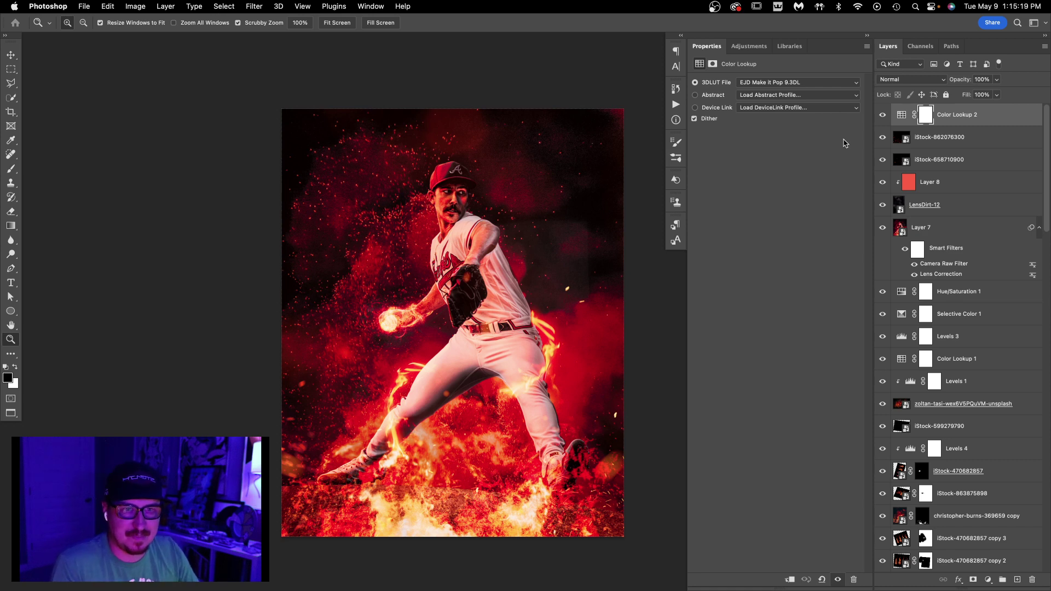
click(883, 116)
click(885, 116)
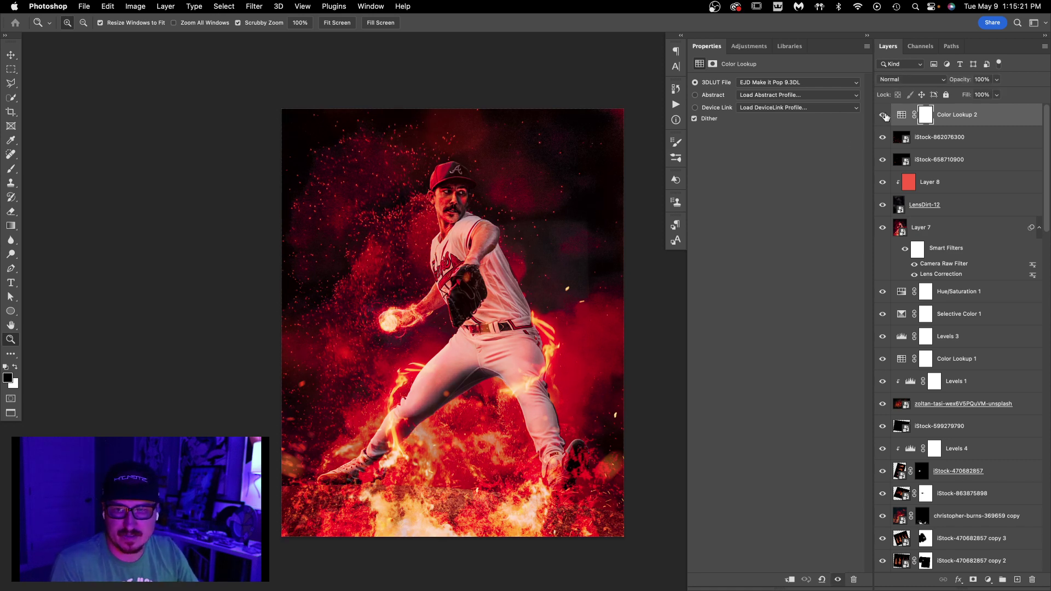
click(883, 115)
click(884, 115)
click(883, 115)
click(883, 115)
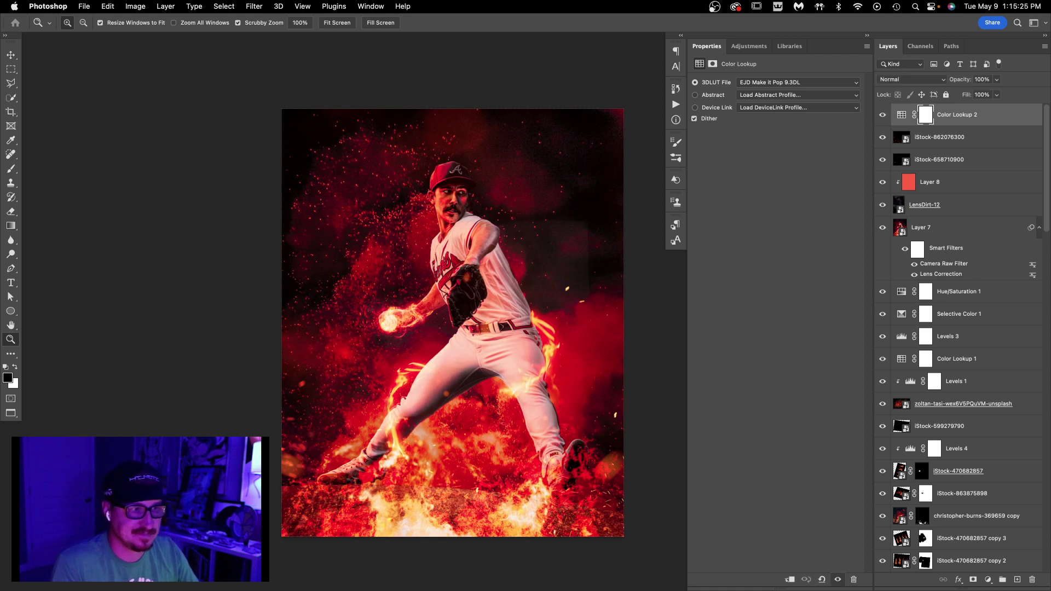
View the finished composite without the interface panels, restore them, and look down through the layer stack.
key(Tab)
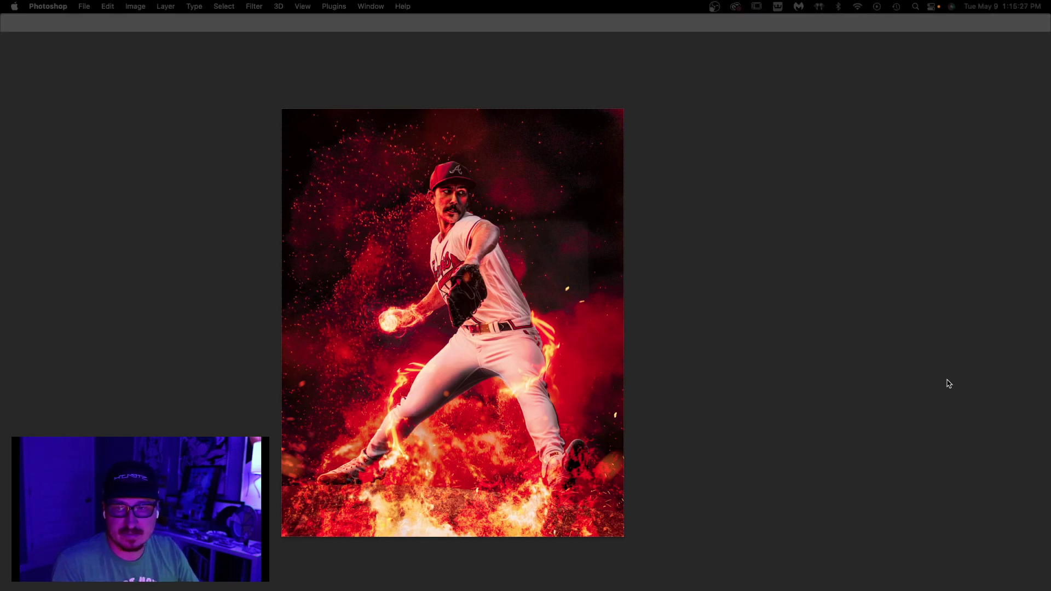
key(Tab)
scroll(960, 433, down, 10)
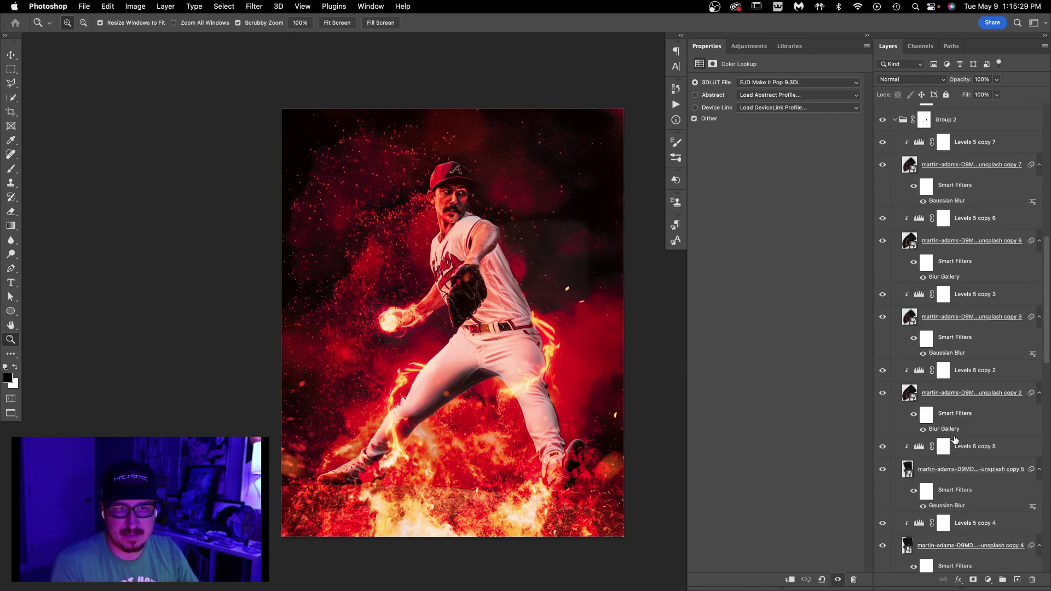
scroll(960, 433, down, 10)
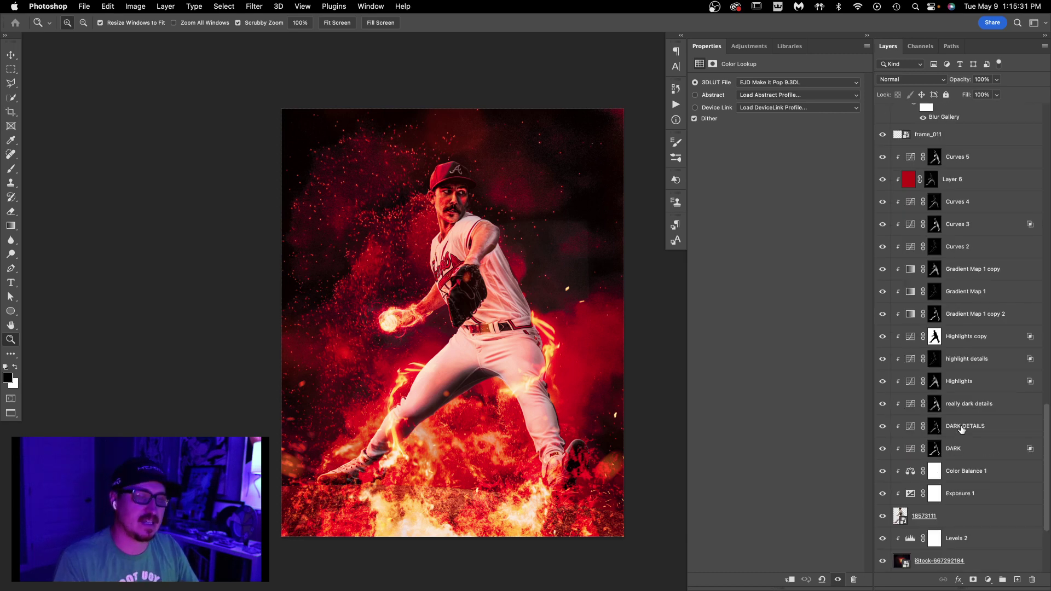